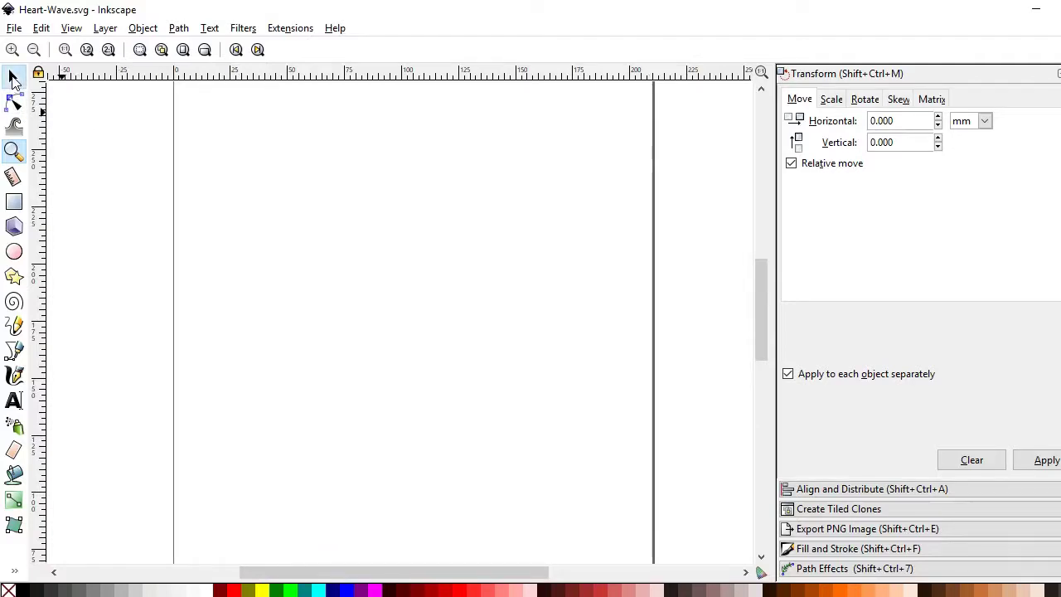
- Draw a large green square and move it higher on the page
{"action": "left_click", "coordinate": [13, 76]}
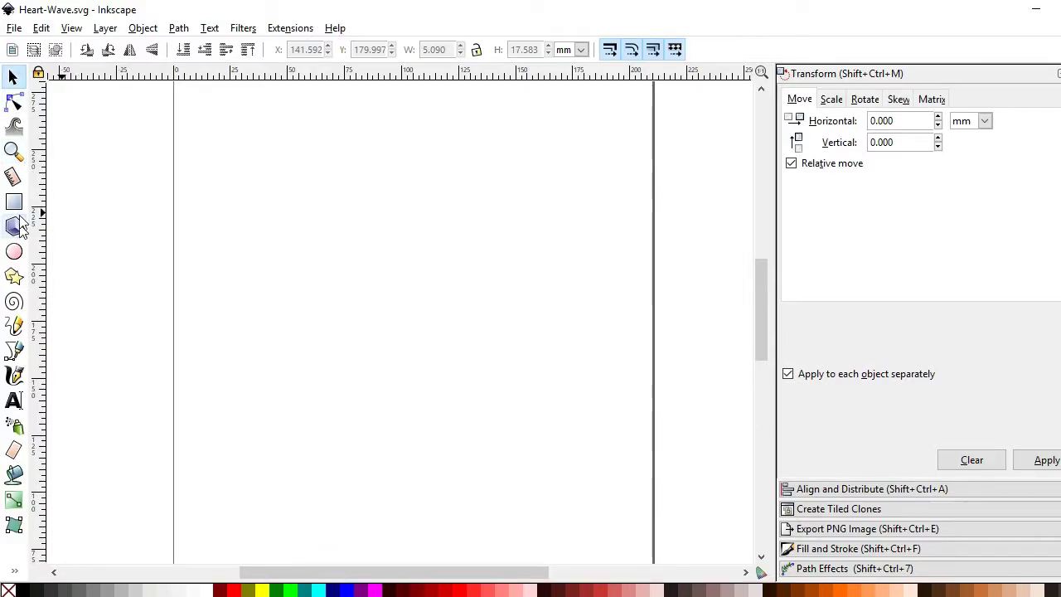
{"action": "left_click", "coordinate": [13, 201]}
{"action": "left_click_drag", "start_coordinate": [304, 209], "coordinate": [512, 419]}
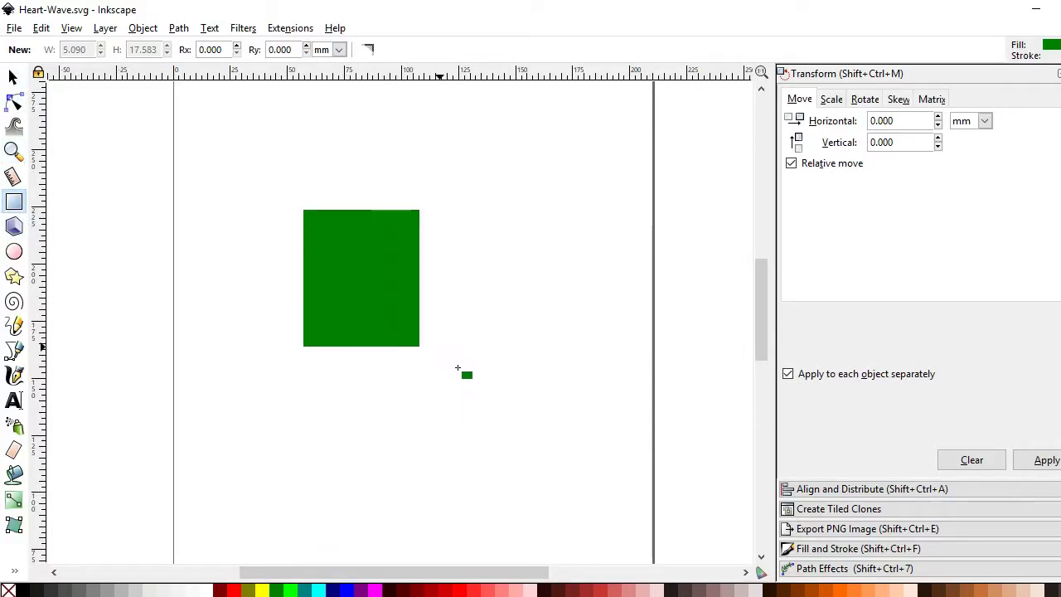
{"action": "left_click", "coordinate": [14, 76]}
{"action": "left_click_drag", "start_coordinate": [454, 279], "coordinate": [454, 232]}
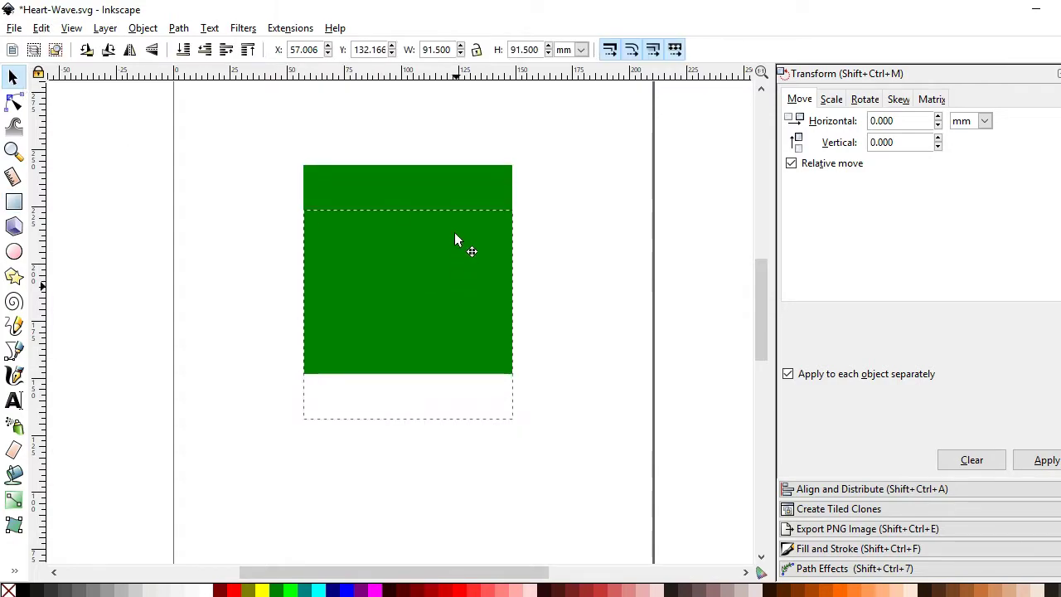
- Round the green square's corners with the node rounding handle
{"action": "left_click", "coordinate": [24, 100]}
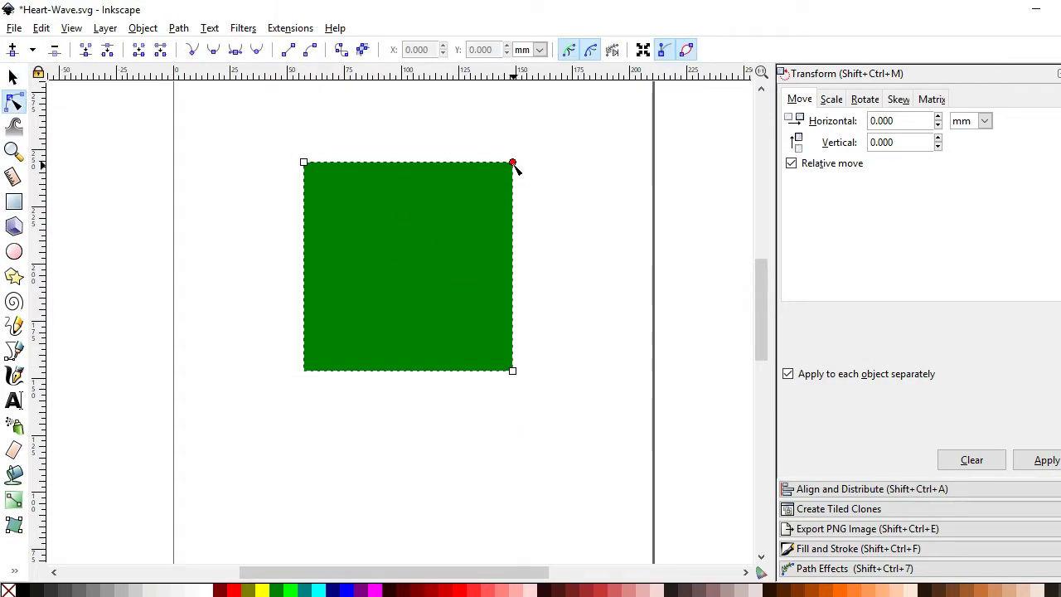
{"action": "left_click_drag", "start_coordinate": [514, 165], "coordinate": [523, 208]}
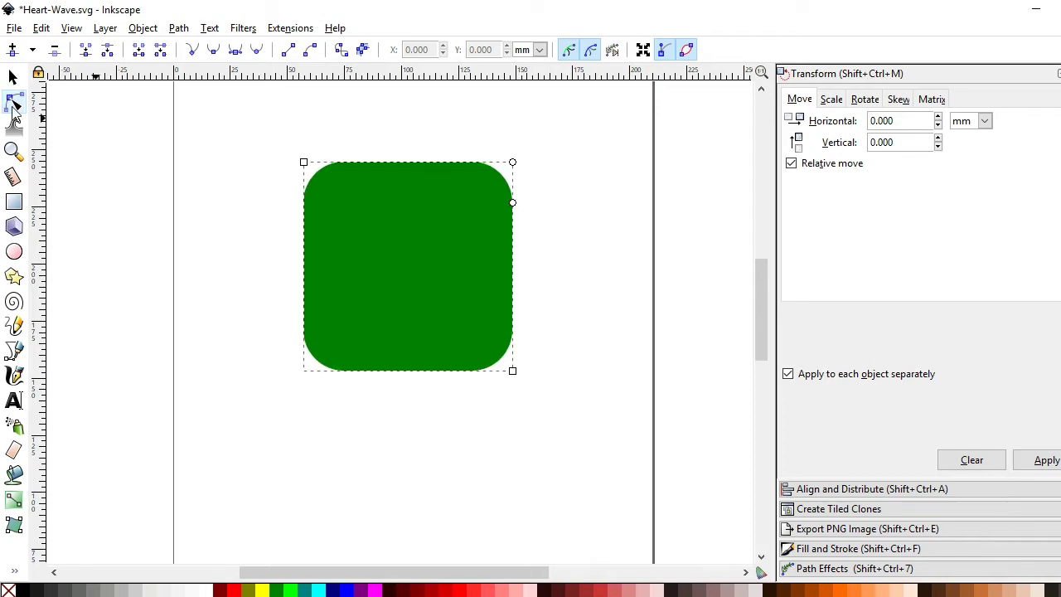
{"action": "left_click", "coordinate": [14, 76]}
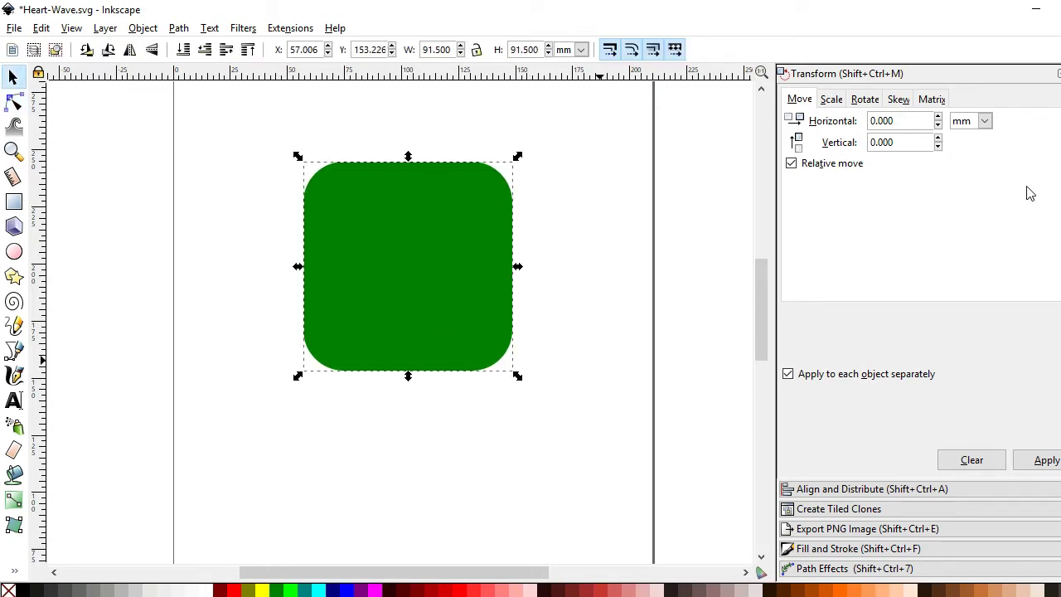
- Remove the square's fill, give it a flat black stroke, and scale it to about 113 mm
{"action": "left_click", "coordinate": [910, 549]}
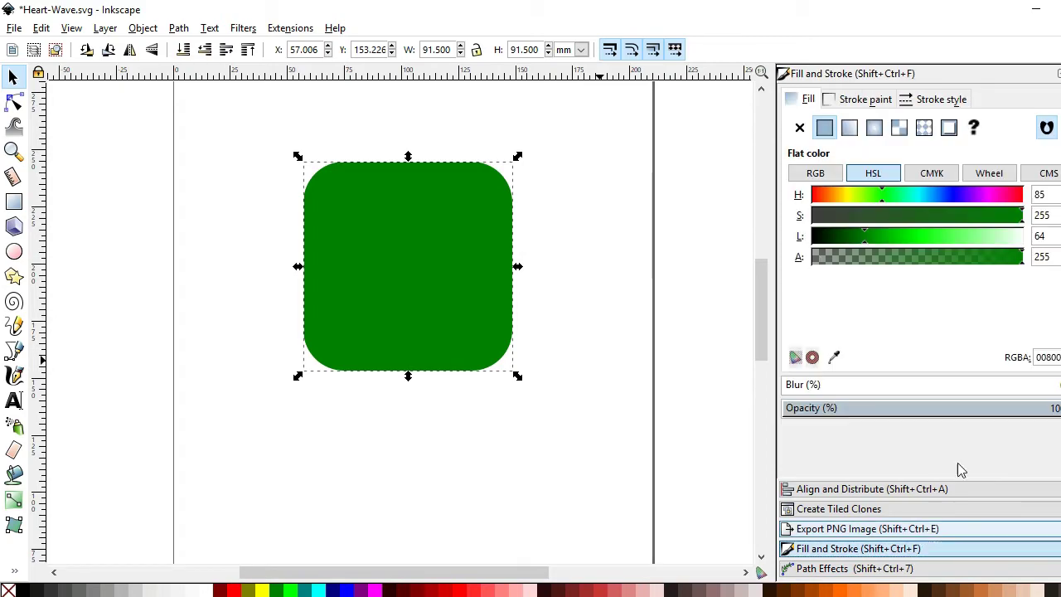
{"action": "left_click", "coordinate": [799, 129]}
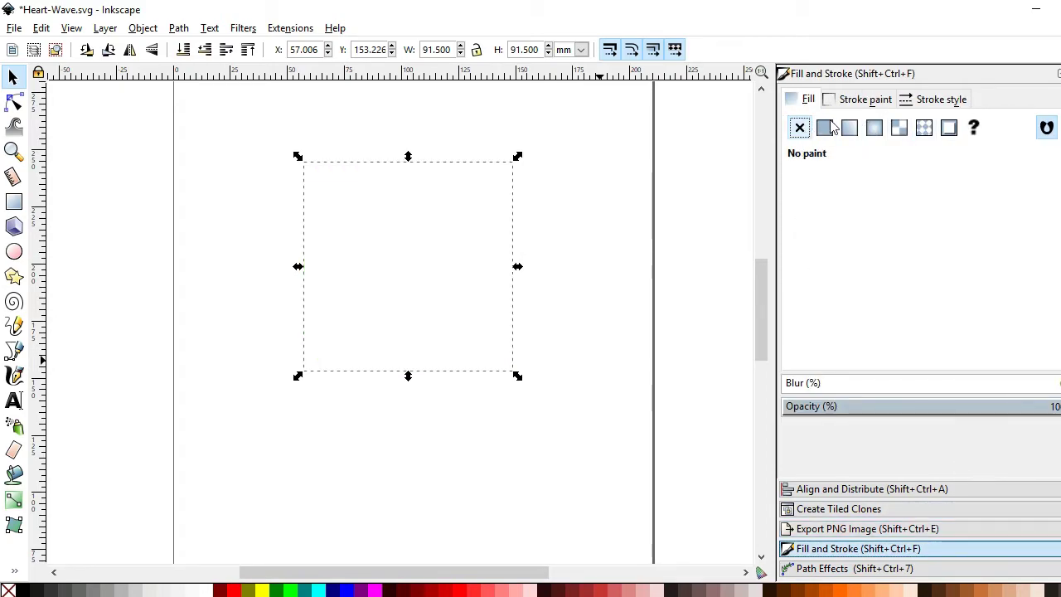
{"action": "left_click", "coordinate": [849, 99]}
{"action": "left_click", "coordinate": [825, 128]}
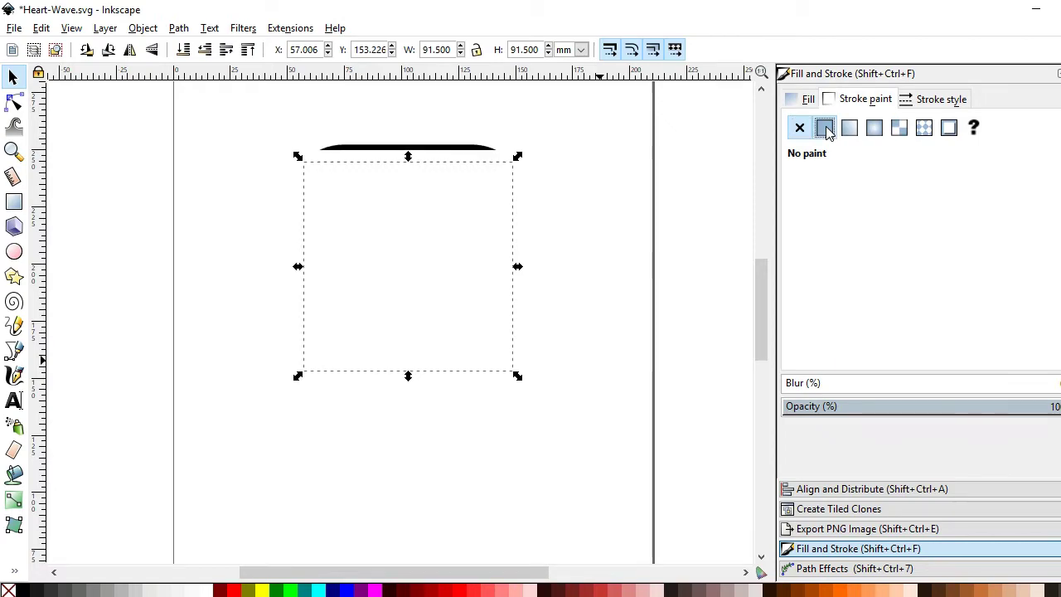
{"action": "left_click", "coordinate": [955, 100]}
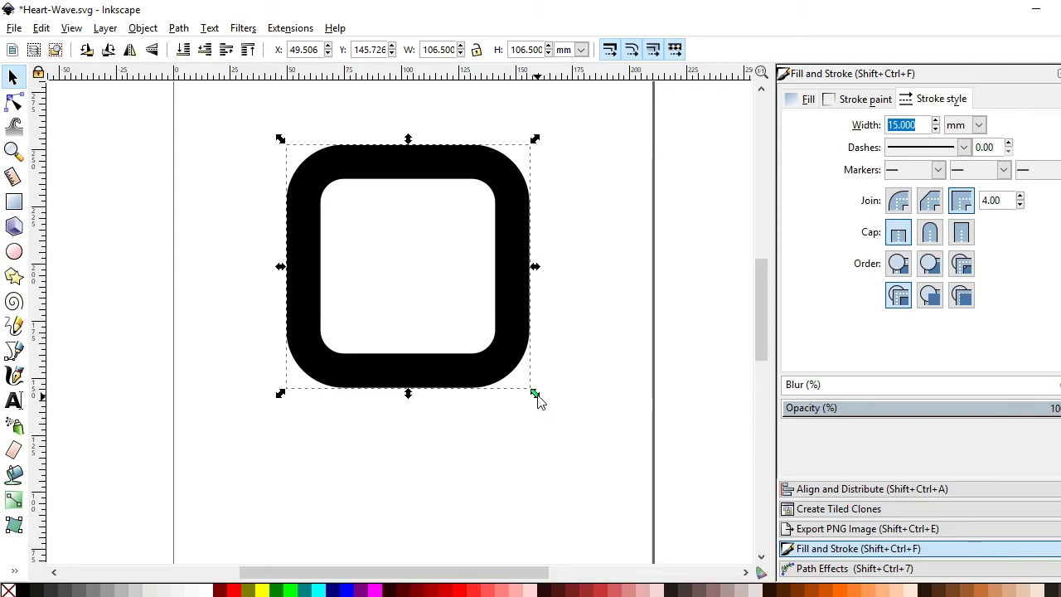
{"action": "left_click_drag", "start_coordinate": [534, 394], "coordinate": [545, 394]}
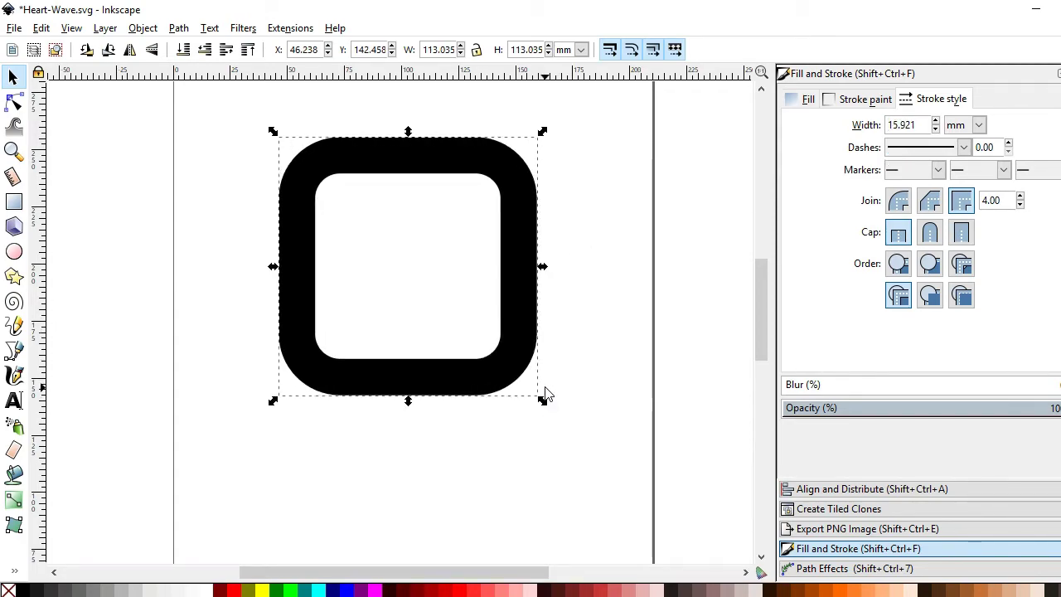
- Duplicate the ring, make the copy's stroke dark red, and set its width to 12 mm
{"action": "right_click", "coordinate": [527, 278]}
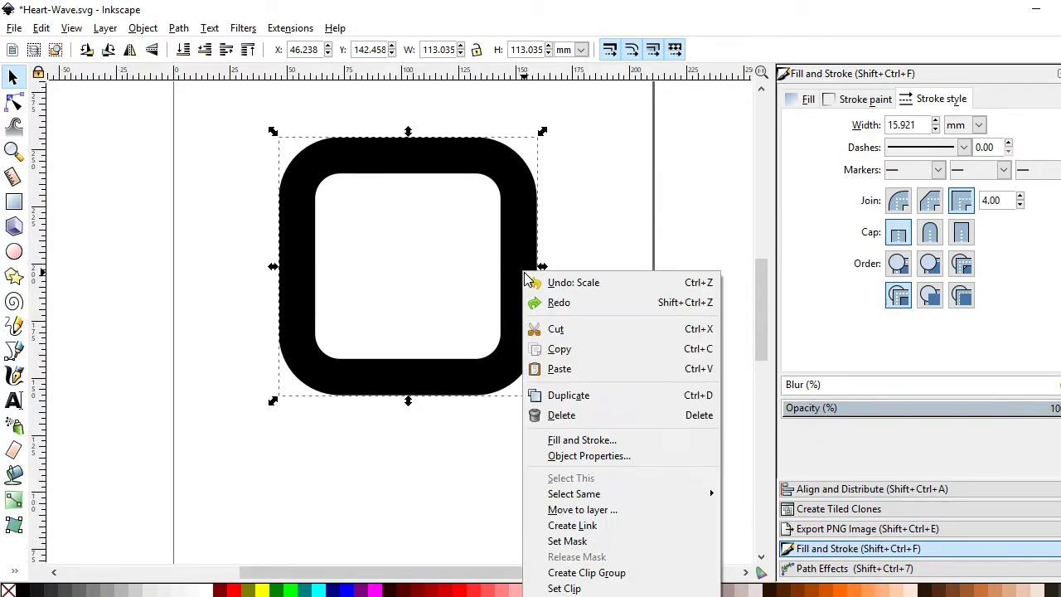
{"action": "left_click", "coordinate": [568, 396]}
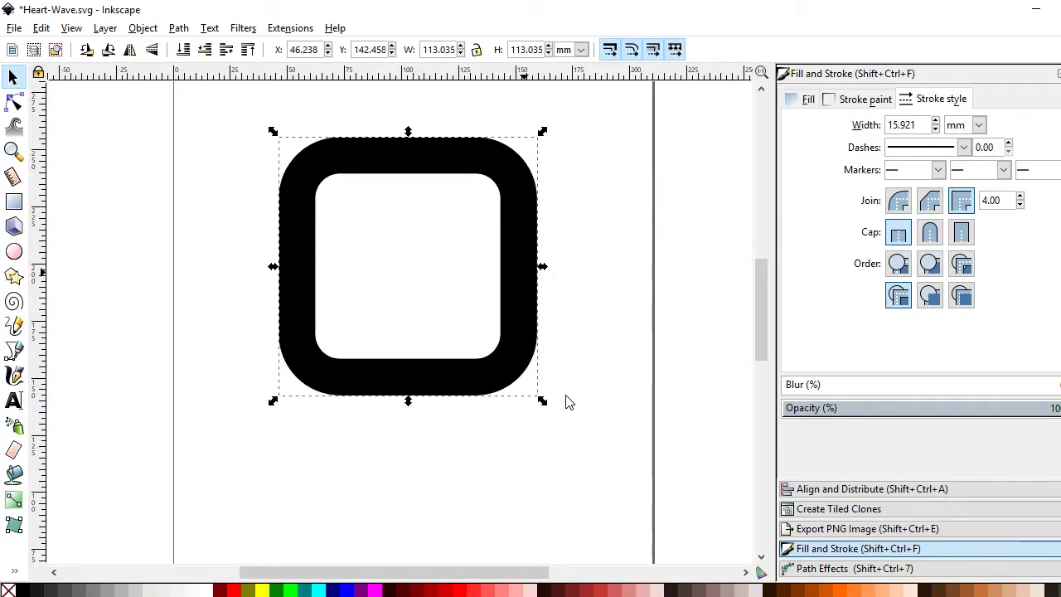
{"action": "left_click", "coordinate": [430, 594]}
{"action": "type", "text": "12"}
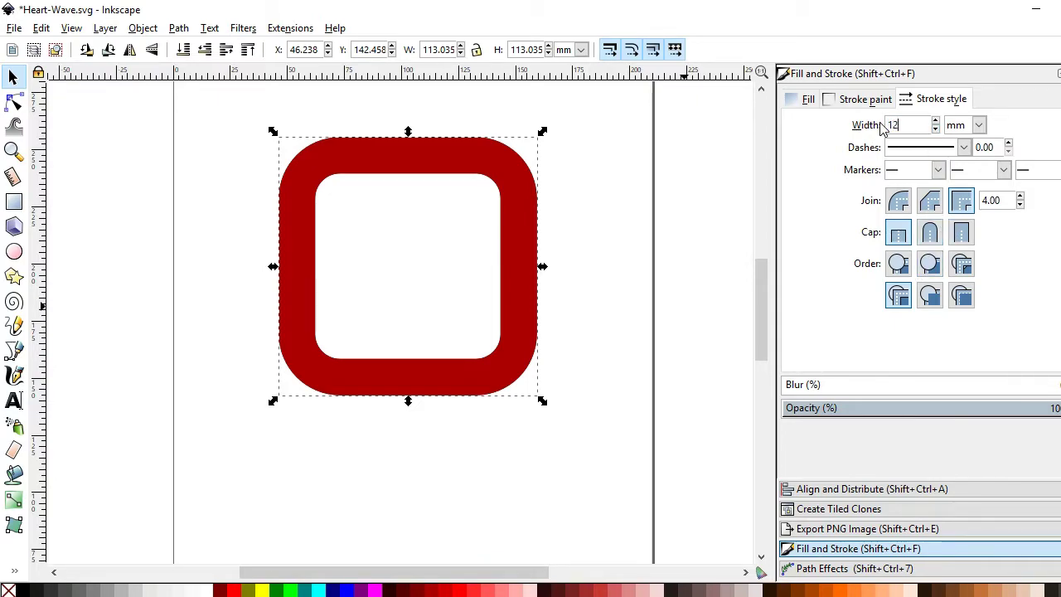
{"action": "key", "text": "Return"}
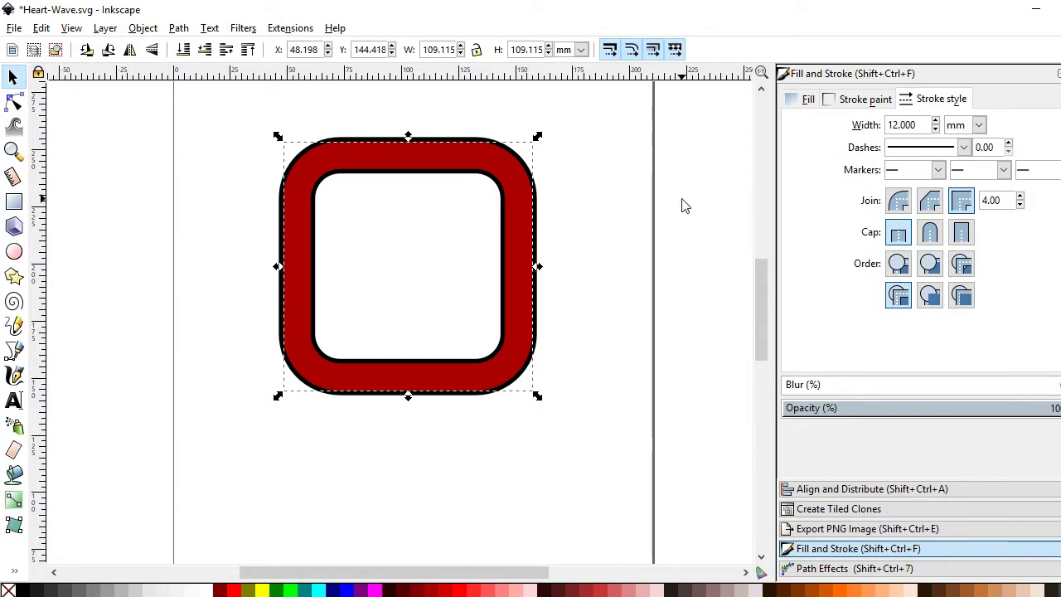
{"action": "right_click", "coordinate": [517, 306]}
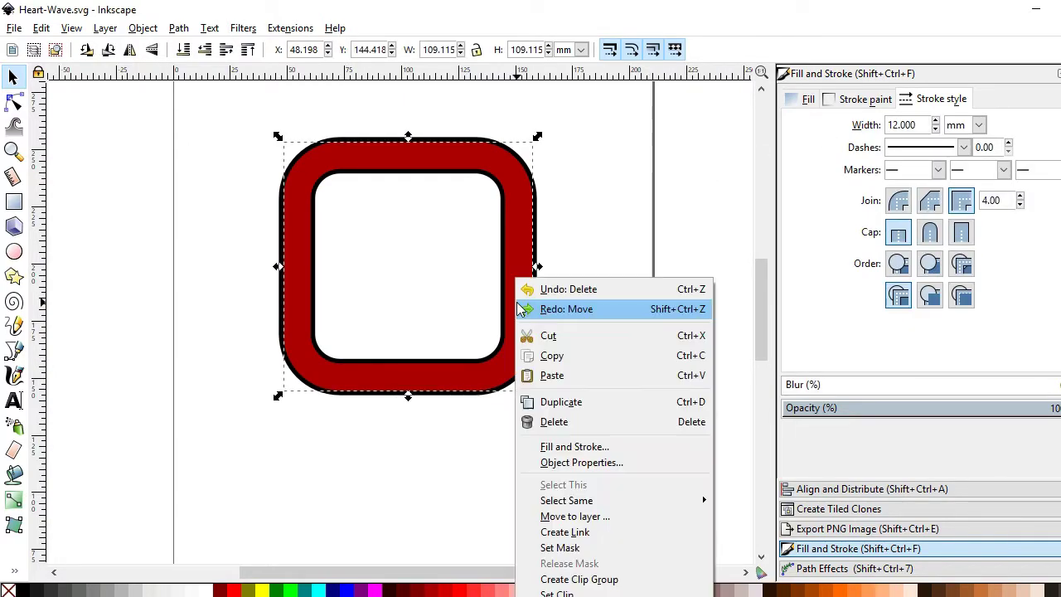
- Add an orange duplicate ring, shrink it to about 77.9 mm, and reduce its corner rounding
{"action": "left_click", "coordinate": [563, 402]}
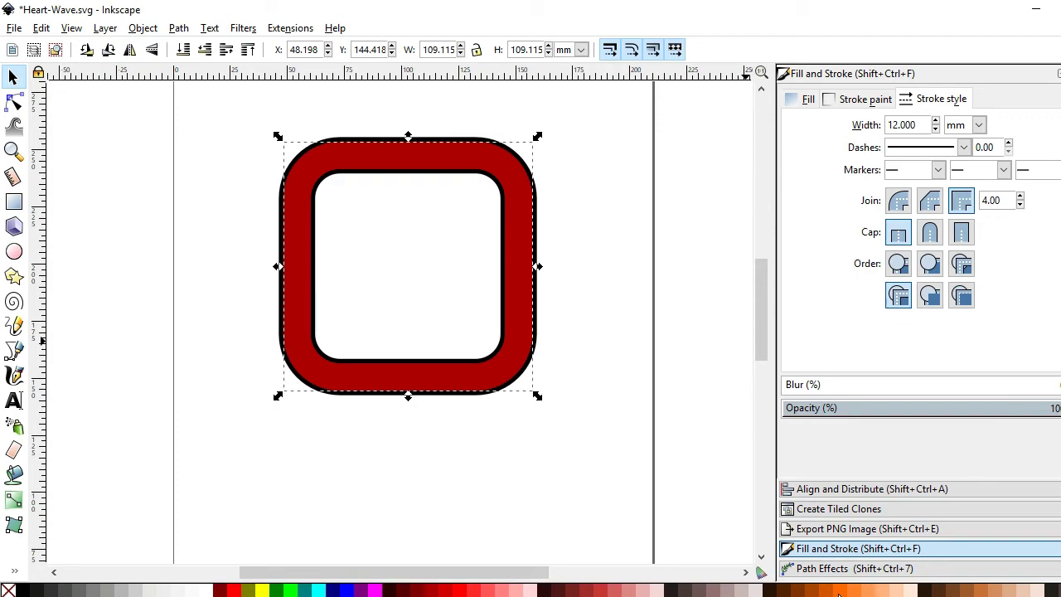
{"action": "left_click", "coordinate": [841, 591]}
{"action": "left_click_drag", "start_coordinate": [537, 398], "coordinate": [500, 358]}
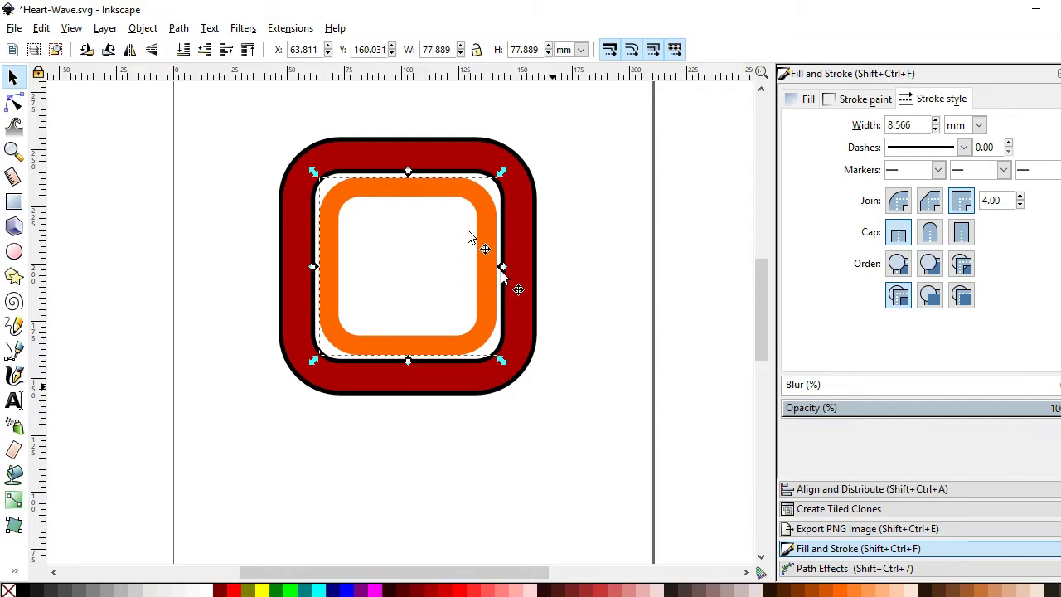
{"action": "left_click", "coordinate": [15, 102]}
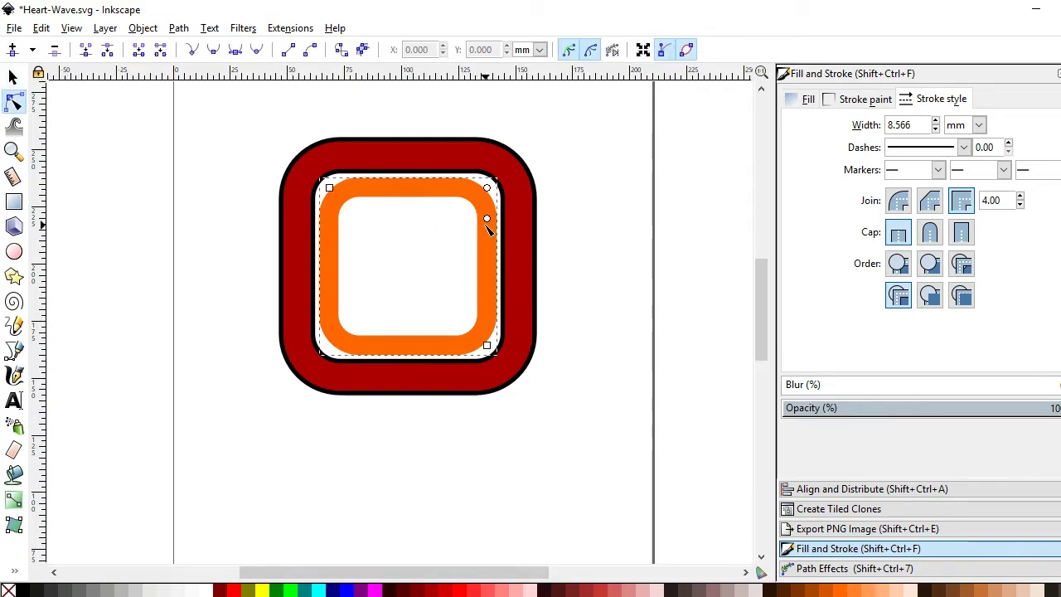
{"action": "left_click_drag", "start_coordinate": [487, 220], "coordinate": [488, 212]}
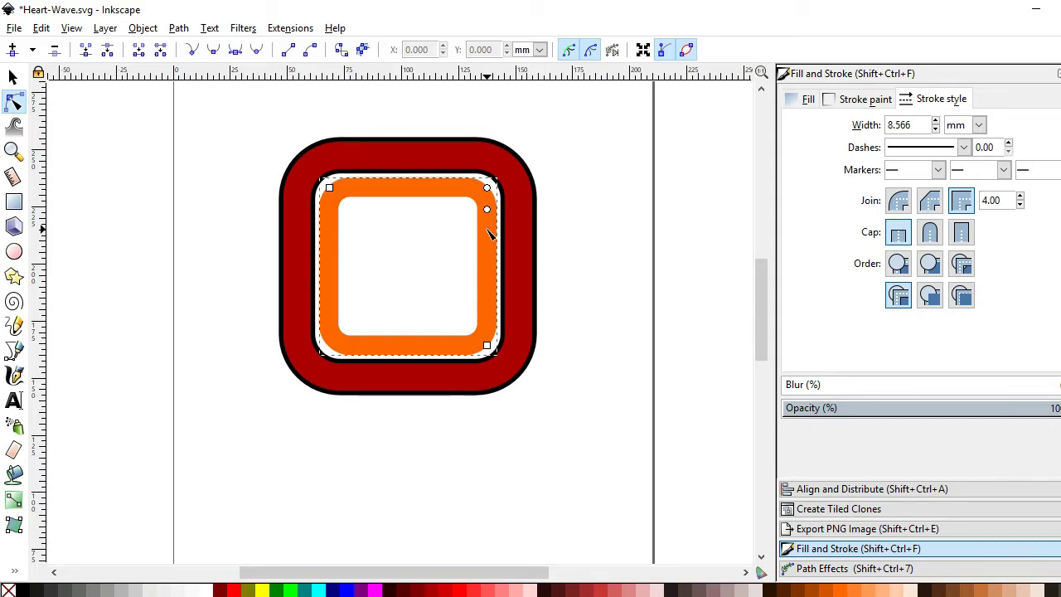
- Zoom in on the rounded-square rings and save the document
{"action": "left_click", "coordinate": [12, 76]}
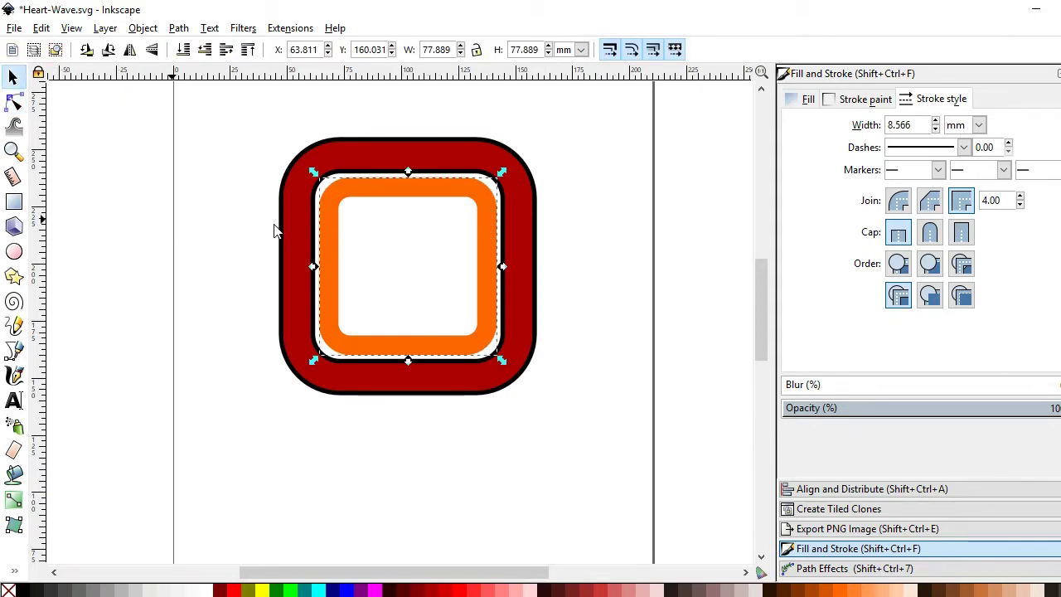
{"action": "left_click", "coordinate": [277, 227]}
{"action": "key", "text": "z"}
{"action": "left_click_drag", "start_coordinate": [189, 109], "coordinate": [592, 431]}
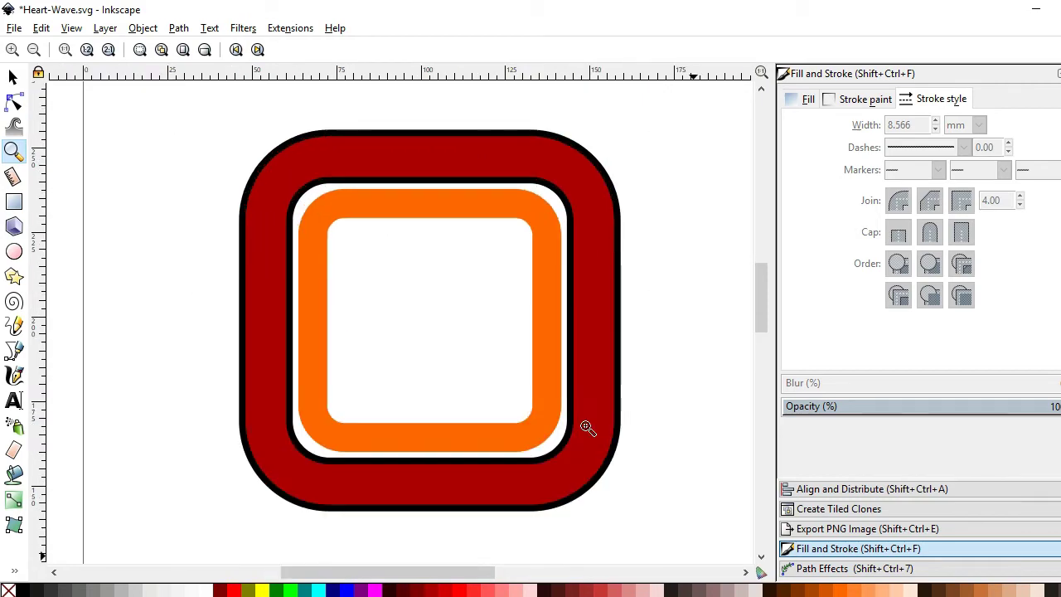
{"action": "key", "text": "s"}
{"action": "key", "text": "ctrl+s"}
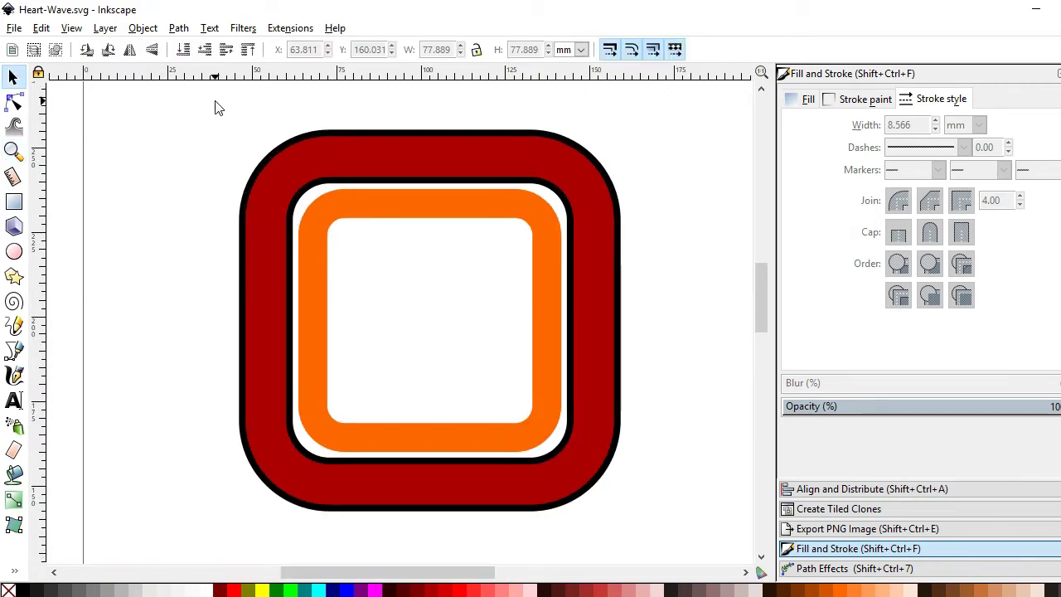
- Convert all the rings' strokes into filled paths and select the orange one
{"action": "left_click_drag", "start_coordinate": [199, 123], "coordinate": [674, 544]}
{"action": "left_click", "coordinate": [178, 27]}
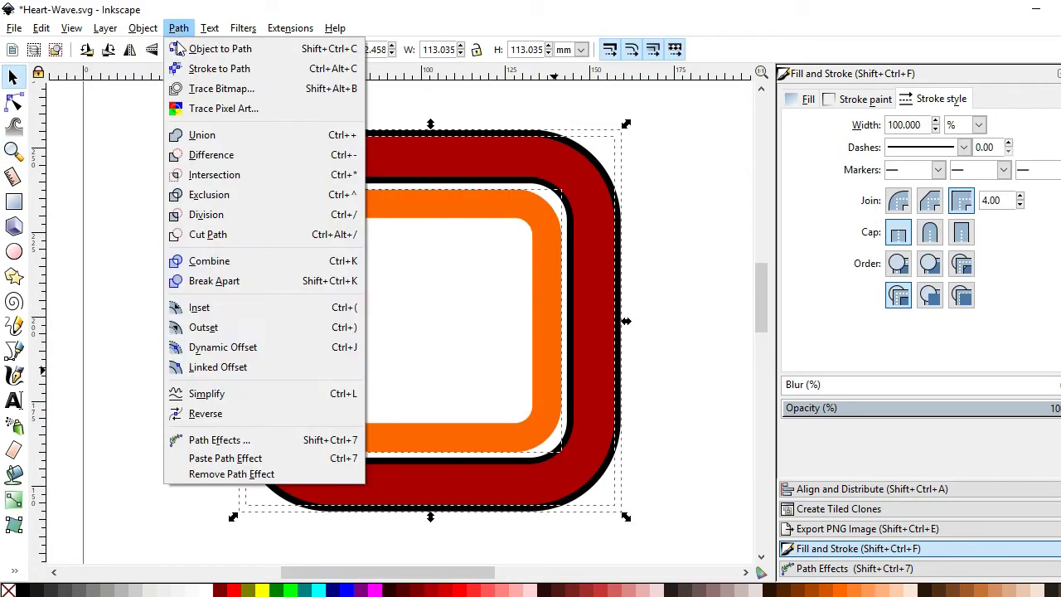
{"action": "left_click", "coordinate": [349, 74]}
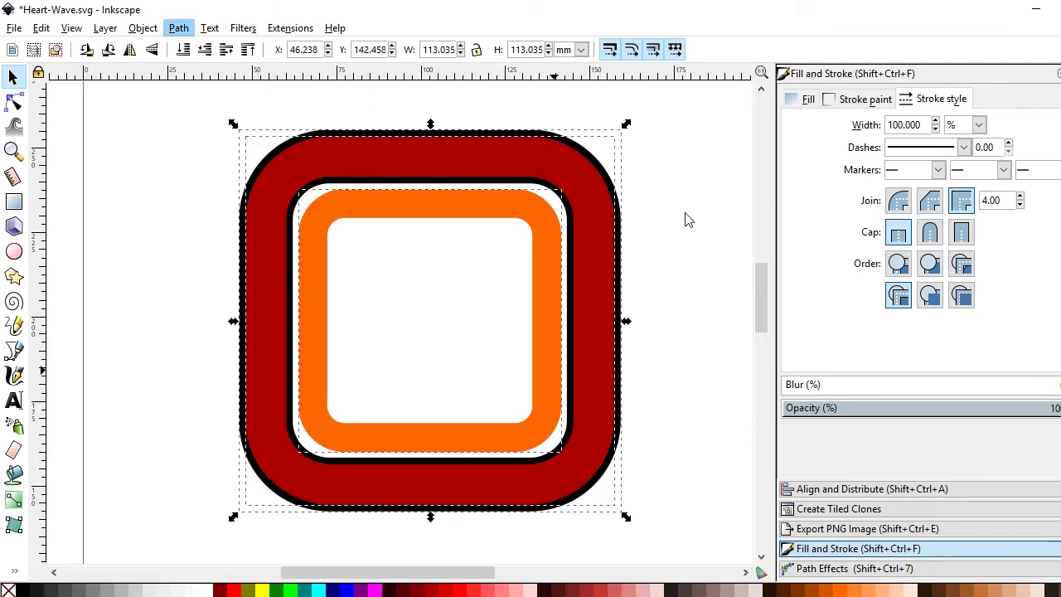
{"action": "left_click", "coordinate": [349, 208]}
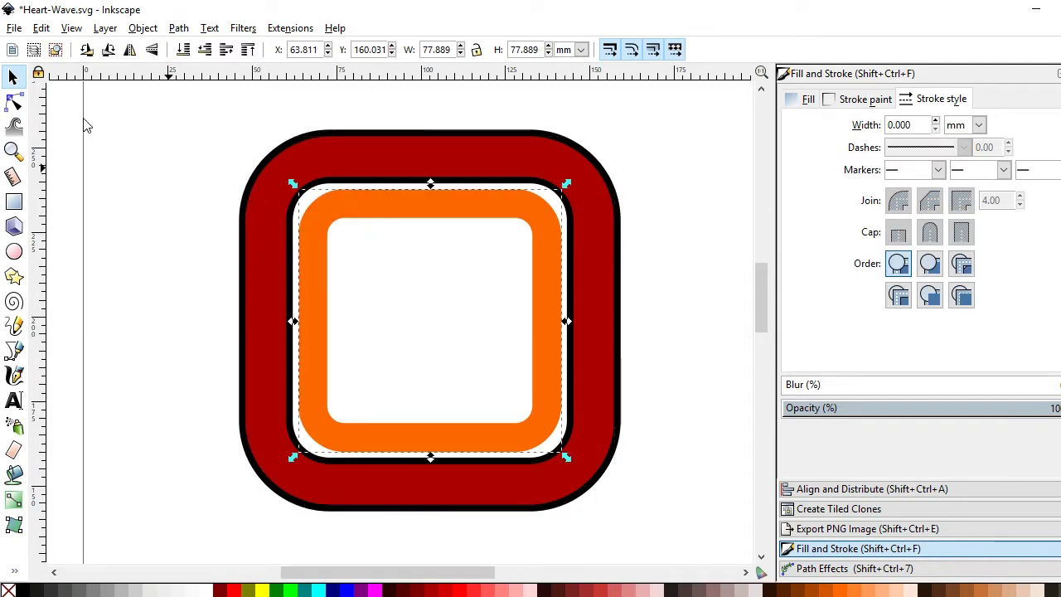
{"action": "key", "text": "n"}
- Push the orange frame's edges outward and reshape its corner curves
{"action": "mouse_move", "coordinate": [296, 166]}
{"action": "left_mouse_down"}
{"action": "mouse_move", "coordinate": [530, 207]}
{"action": "mouse_move", "coordinate": [515, 171]}
{"action": "left_mouse_up"}
{"action": "mouse_move", "coordinate": [617, 217]}
{"action": "left_mouse_down"}
{"action": "mouse_move", "coordinate": [561, 422]}
{"action": "mouse_move", "coordinate": [580, 407]}
{"action": "left_mouse_up"}
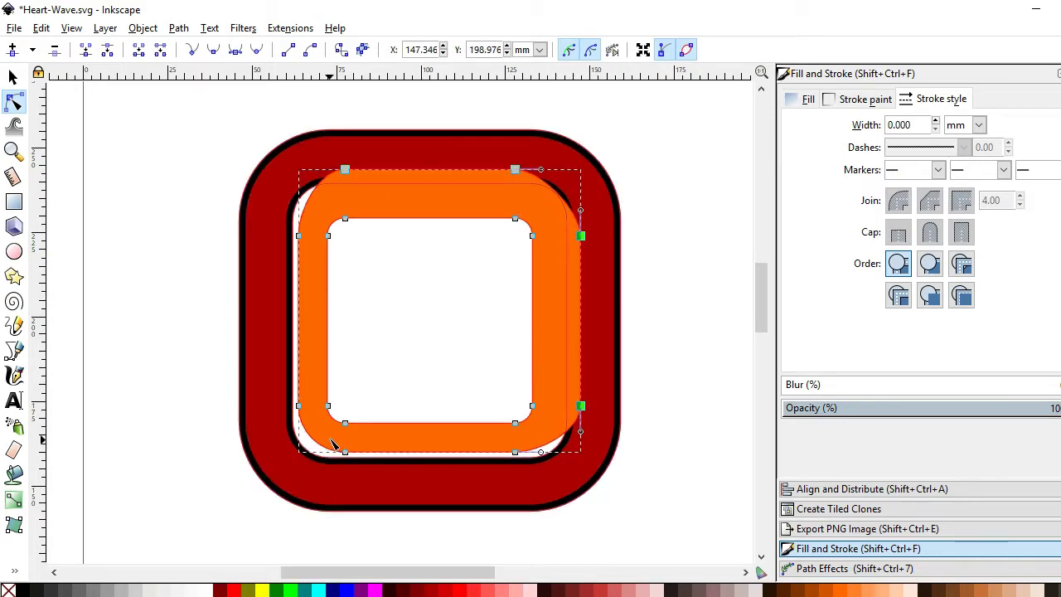
{"action": "mouse_move", "coordinate": [329, 439]}
{"action": "left_mouse_down"}
{"action": "mouse_move", "coordinate": [524, 476]}
{"action": "mouse_move", "coordinate": [515, 473]}
{"action": "left_mouse_up"}
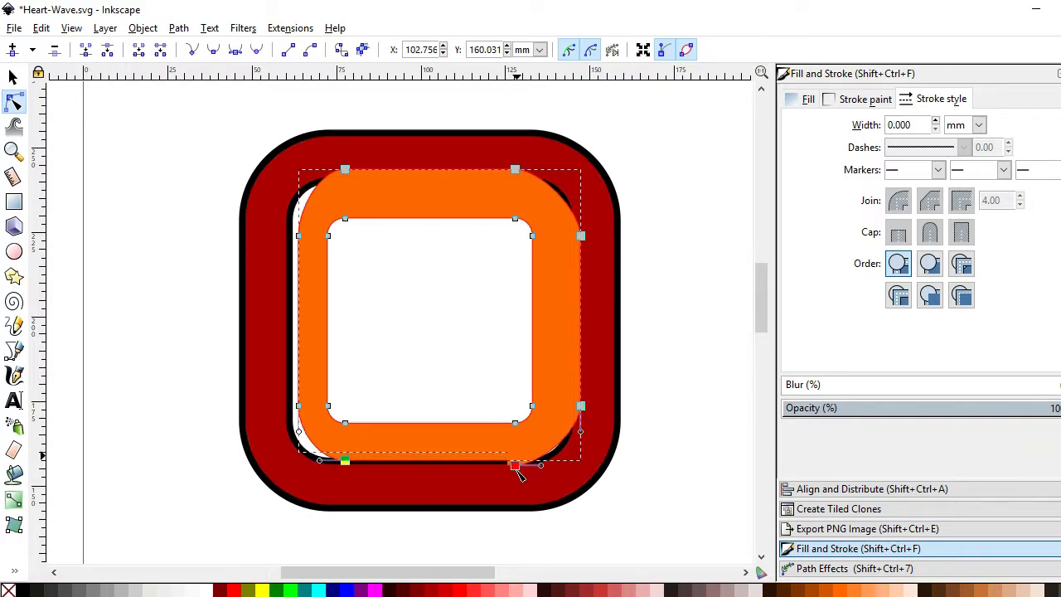
{"action": "left_click_drag", "start_coordinate": [319, 209], "coordinate": [285, 454]}
{"action": "left_click_drag", "start_coordinate": [298, 406], "coordinate": [276, 405]}
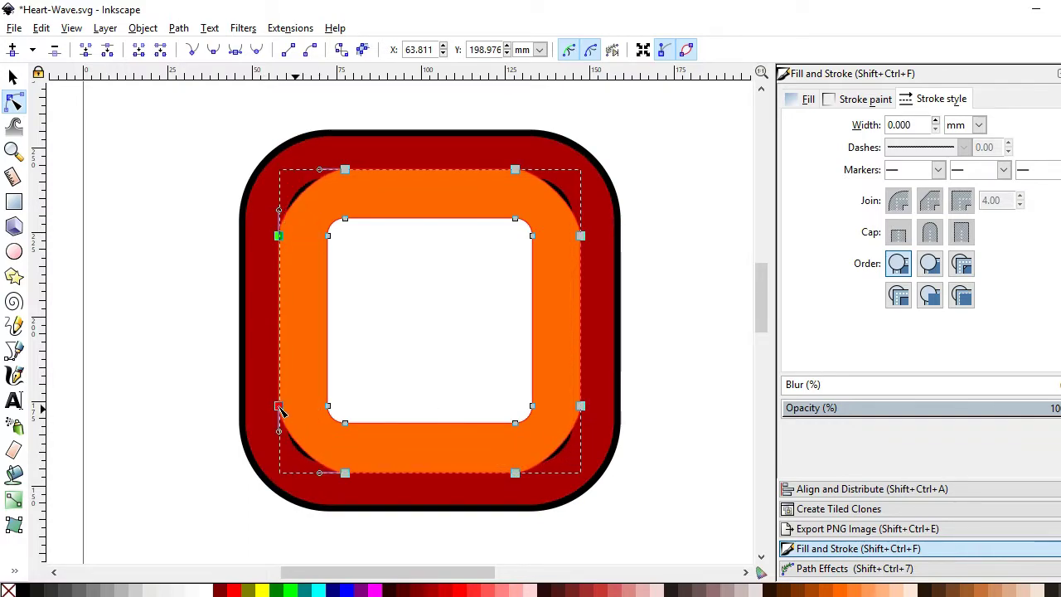
{"action": "left_click_drag", "start_coordinate": [319, 472], "coordinate": [297, 472]}
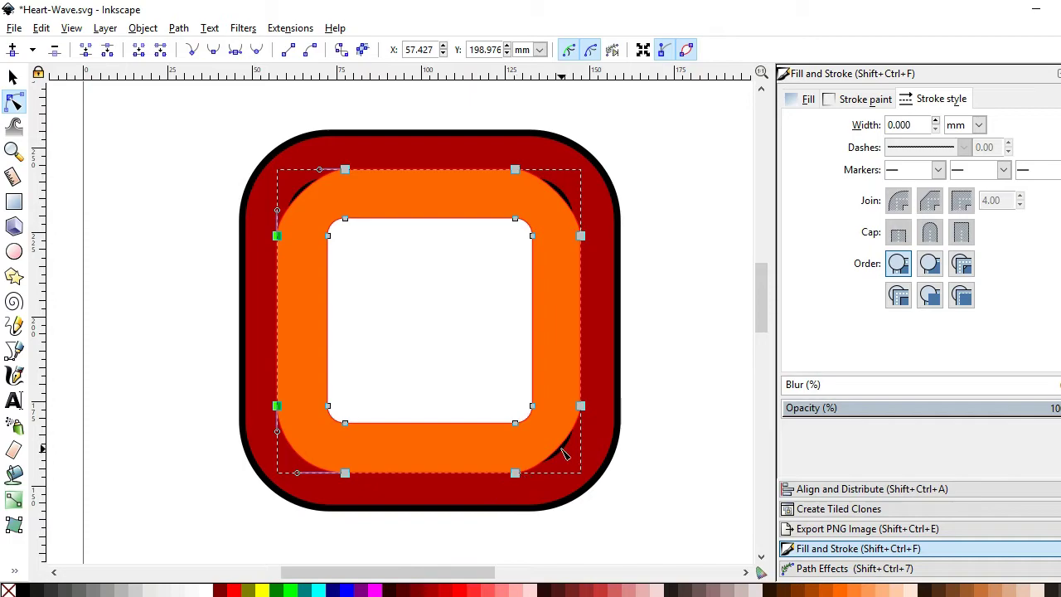
{"action": "left_click_drag", "start_coordinate": [570, 454], "coordinate": [585, 470]}
{"action": "left_click_drag", "start_coordinate": [579, 215], "coordinate": [582, 204]}
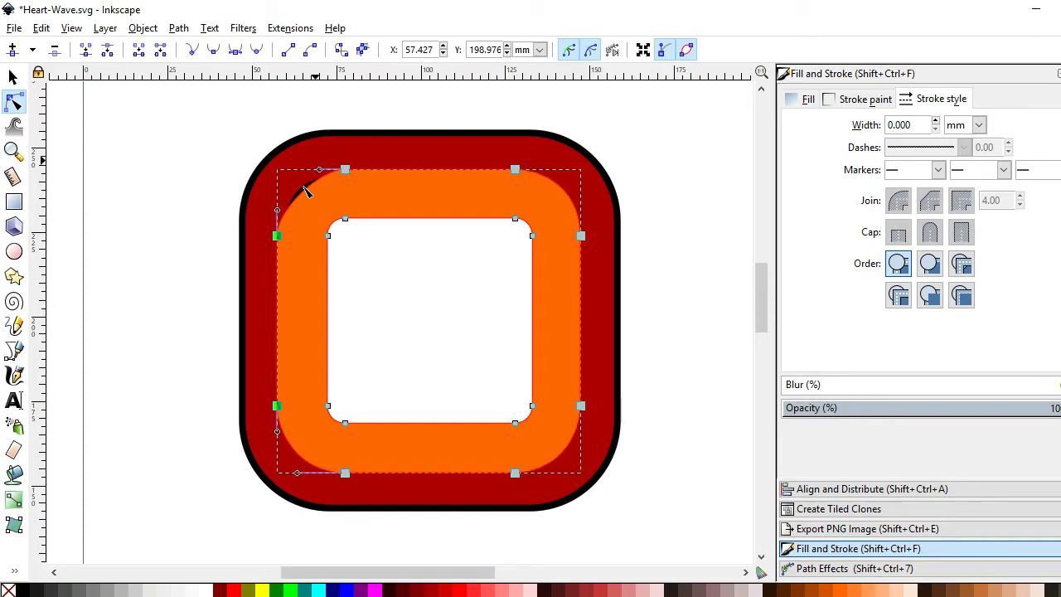
{"action": "left_click_drag", "start_coordinate": [310, 202], "coordinate": [292, 189]}
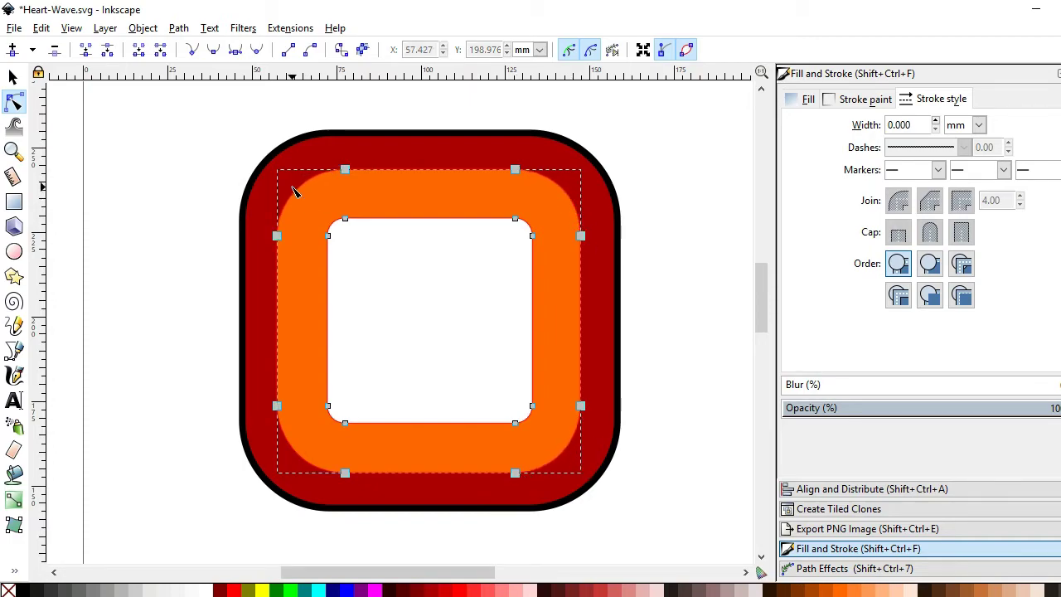
- Raise the orange frame to the top and save the drawing
{"action": "left_click", "coordinate": [12, 76]}
{"action": "left_click", "coordinate": [145, 28]}
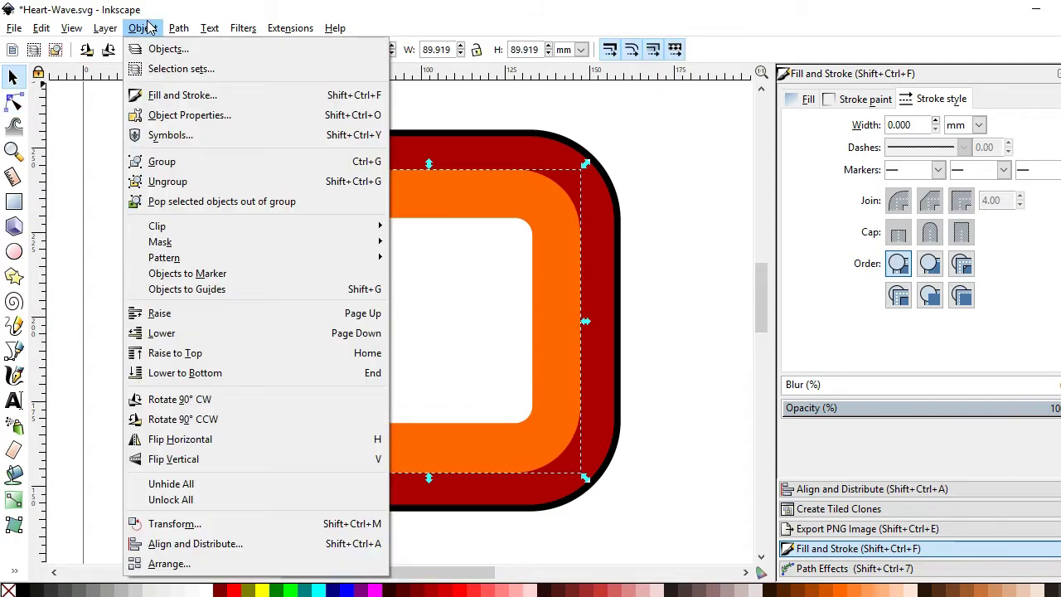
{"action": "left_click", "coordinate": [181, 352]}
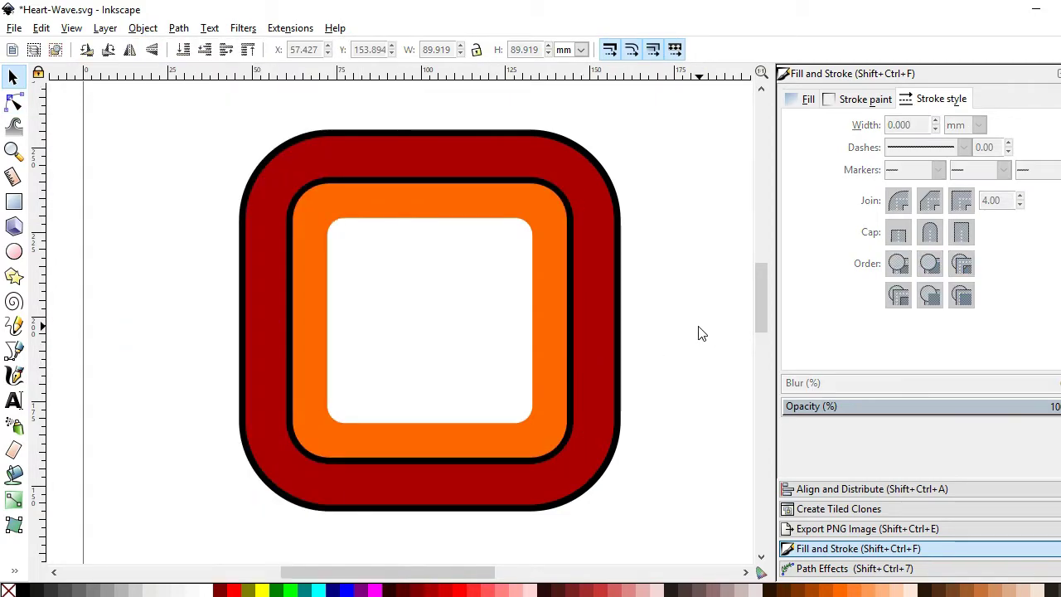
{"action": "key", "text": "ctrl+s"}
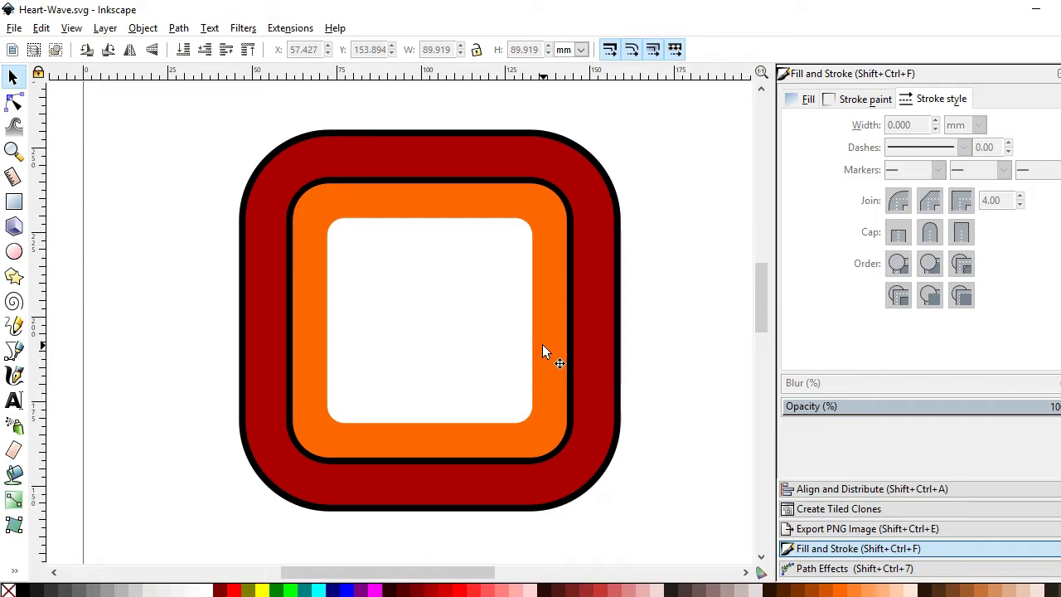
- Draw a square-cornered rectangle with 0 stroke width and near-black fill
{"action": "left_click", "coordinate": [13, 201]}
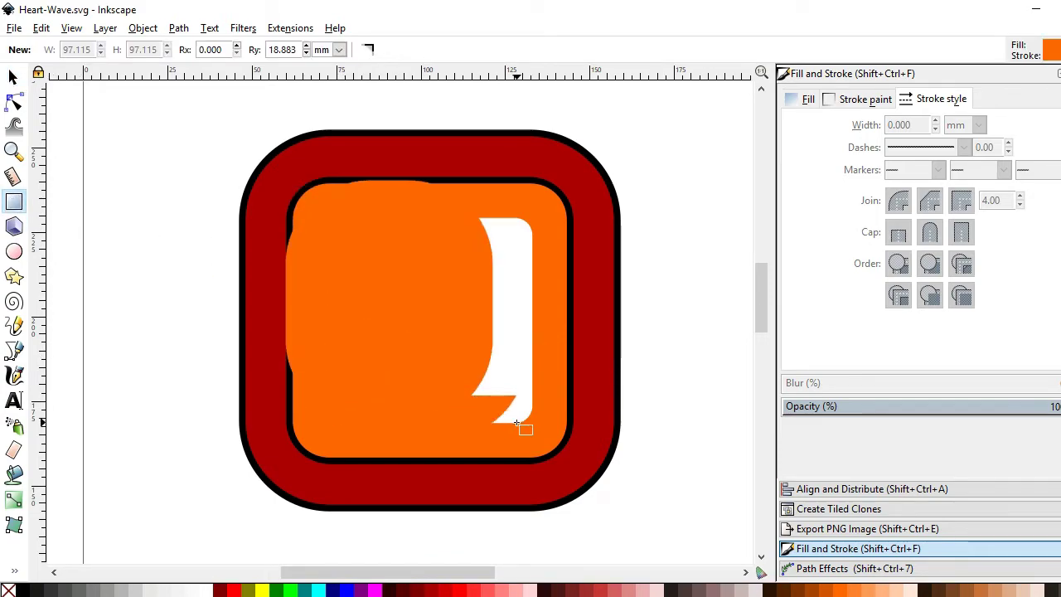
{"action": "left_click_drag", "start_coordinate": [305, 202], "coordinate": [516, 422]}
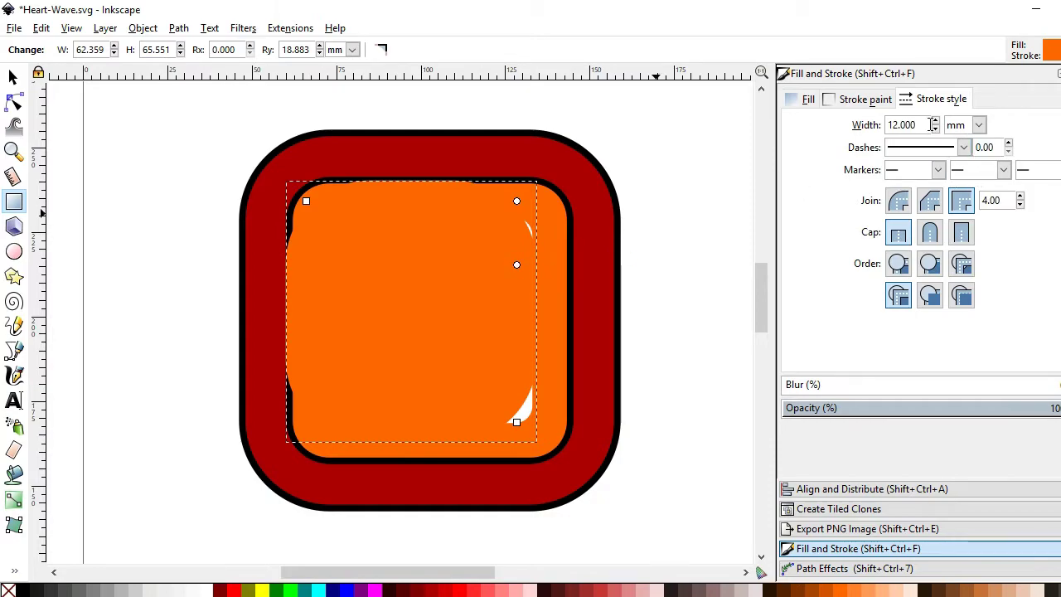
{"action": "type", "text": "0"}
{"action": "key", "text": "Return"}
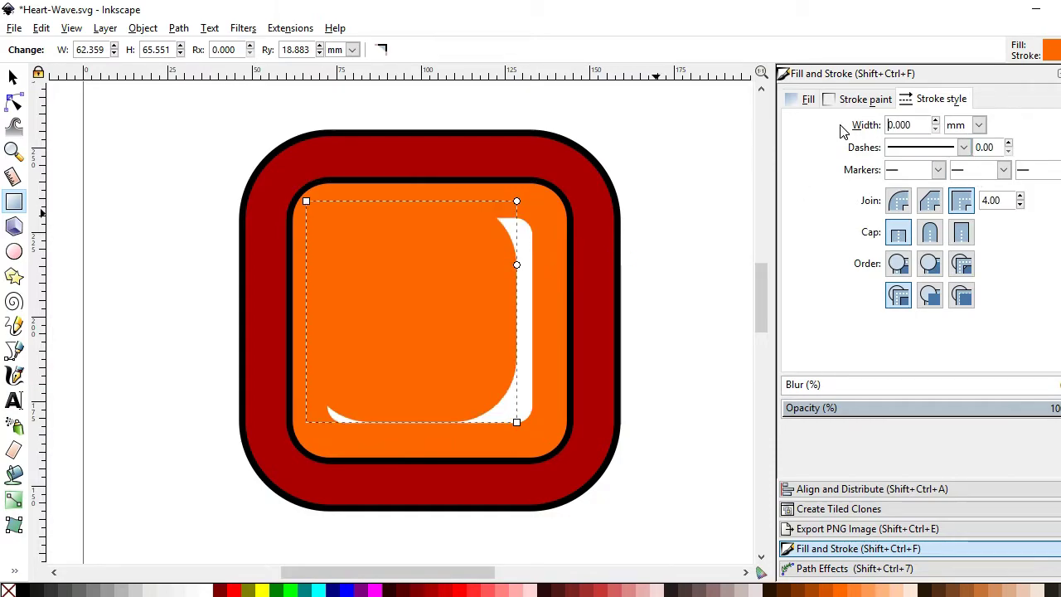
{"action": "left_click", "coordinate": [866, 101]}
{"action": "left_click", "coordinate": [928, 101]}
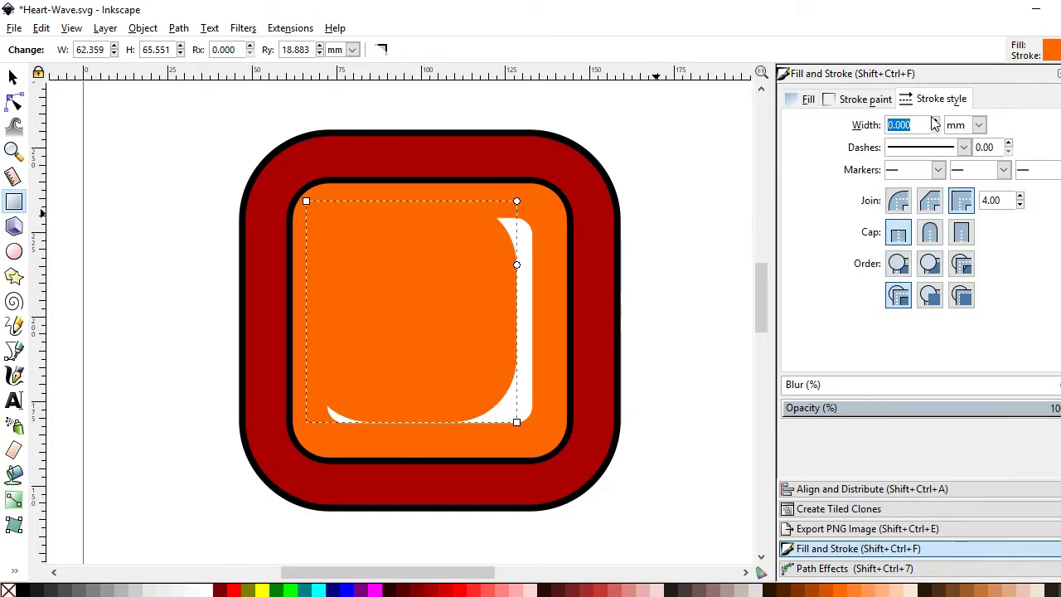
{"action": "left_click", "coordinate": [444, 592]}
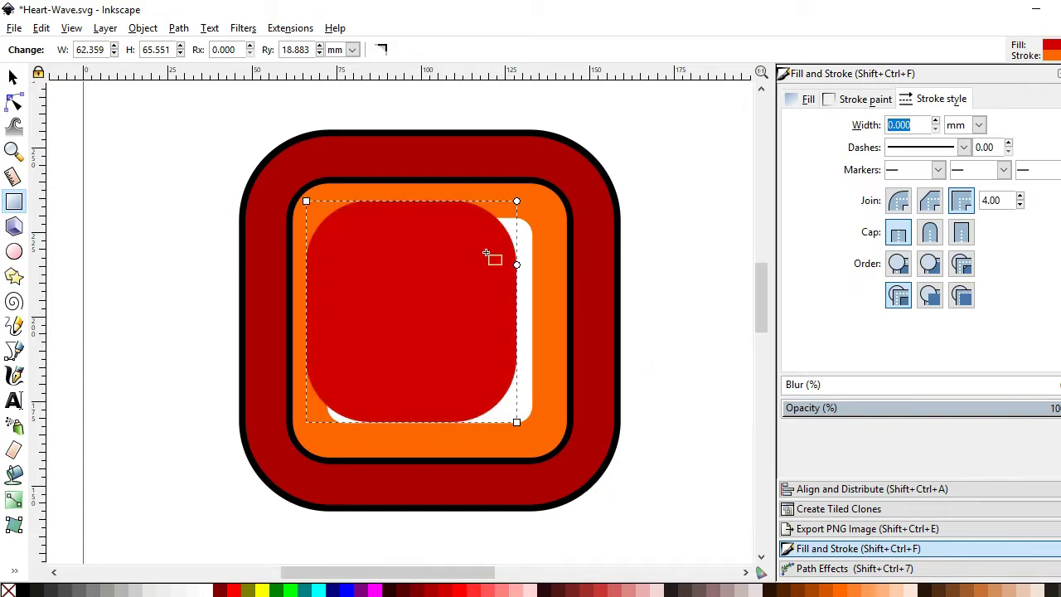
{"action": "left_click_drag", "start_coordinate": [517, 263], "coordinate": [516, 200]}
{"action": "key", "text": "s"}
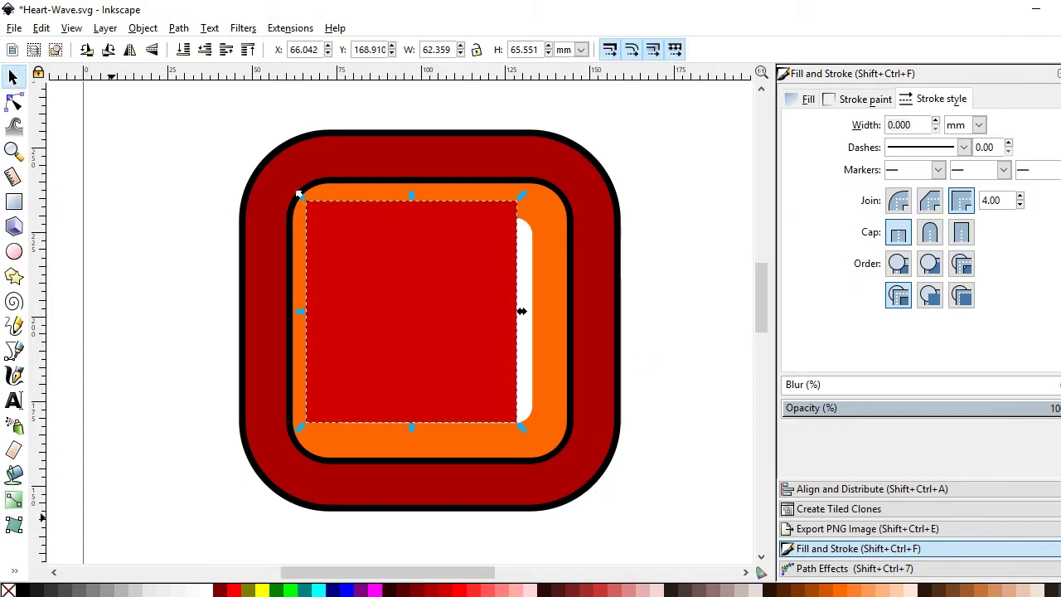
{"action": "left_click", "coordinate": [51, 590]}
- Lower the dark rectangle to the bottom, fit it to the frame's opening, and save
{"action": "left_click", "coordinate": [142, 29]}
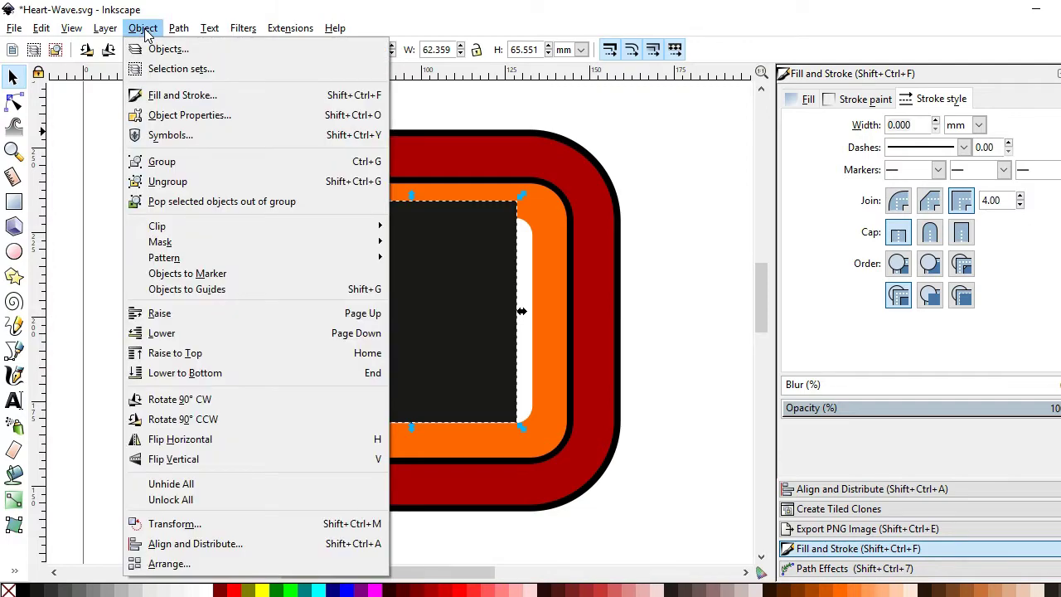
{"action": "left_click", "coordinate": [185, 373]}
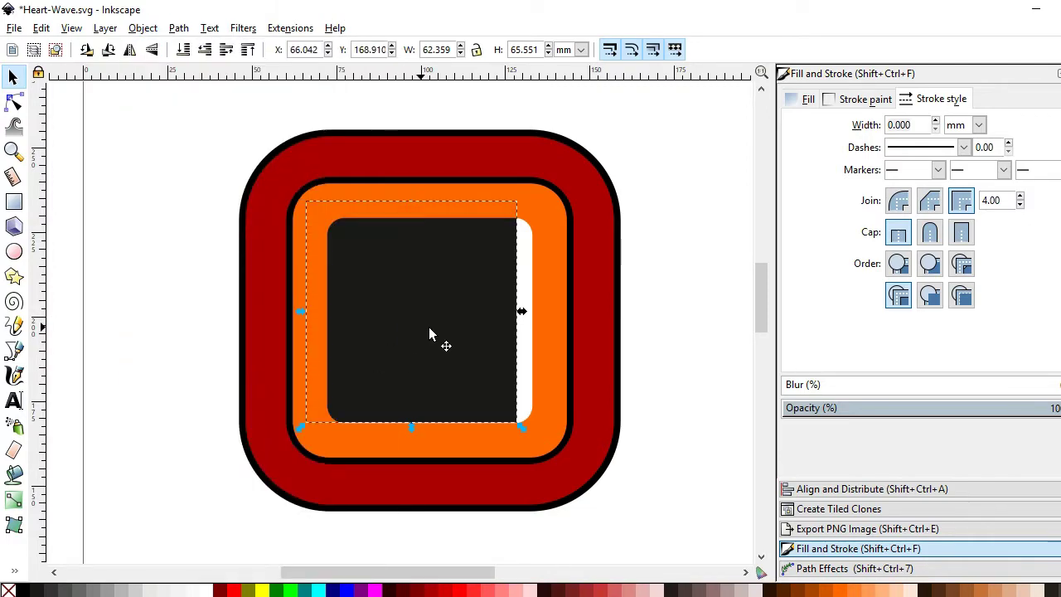
{"action": "left_click_drag", "start_coordinate": [433, 337], "coordinate": [443, 330]}
{"action": "left_click_drag", "start_coordinate": [542, 430], "coordinate": [555, 441]}
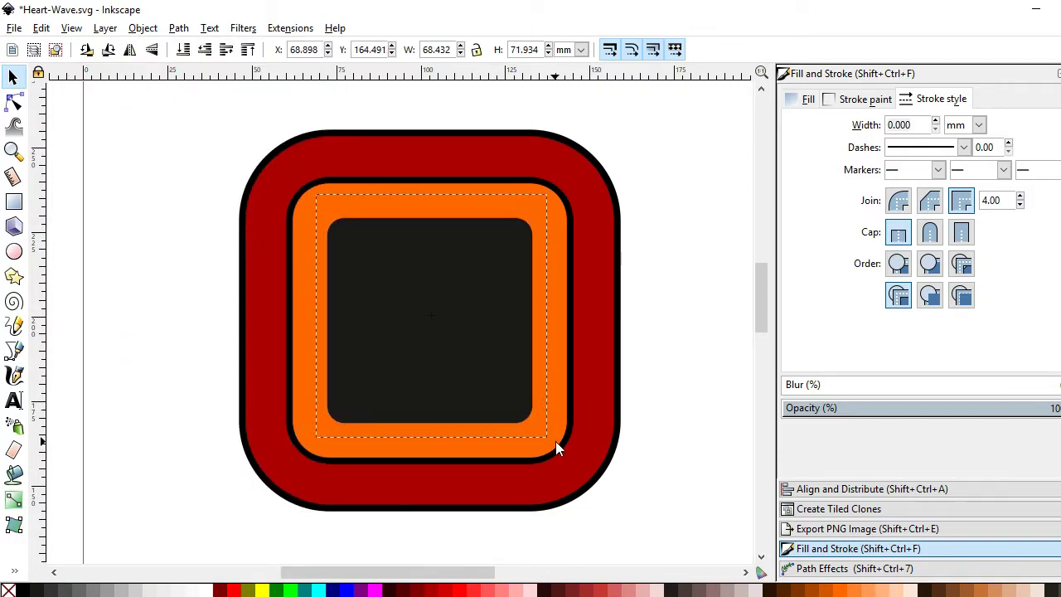
{"action": "left_click", "coordinate": [703, 363]}
{"action": "key", "text": "ctrl+s"}
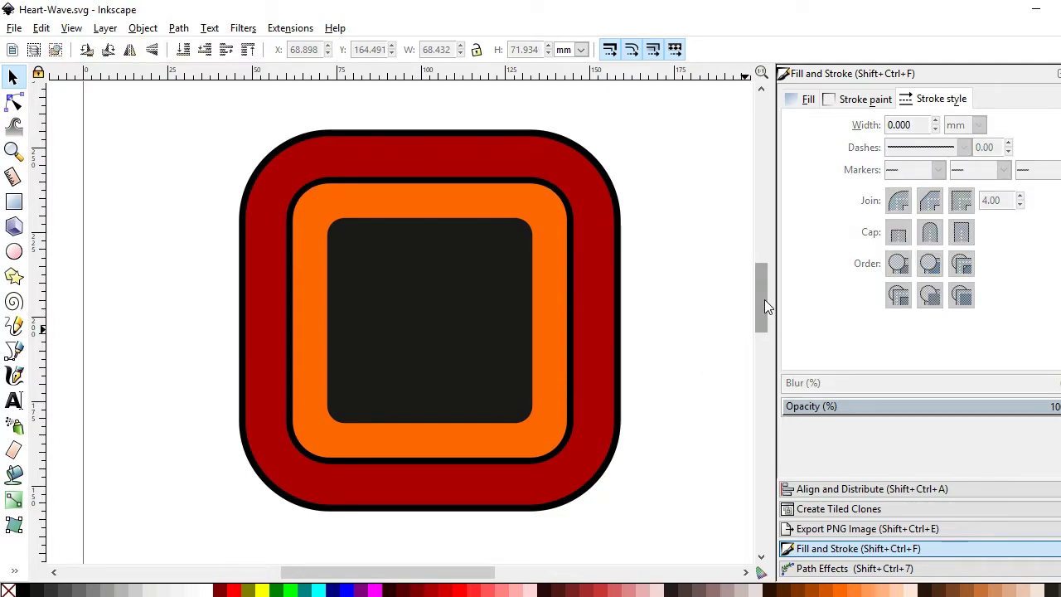
- Draw a horizontal Pencil line across the dark screen with a 12 mm stroke
{"action": "left_click_drag", "start_coordinate": [767, 306], "coordinate": [766, 305]}
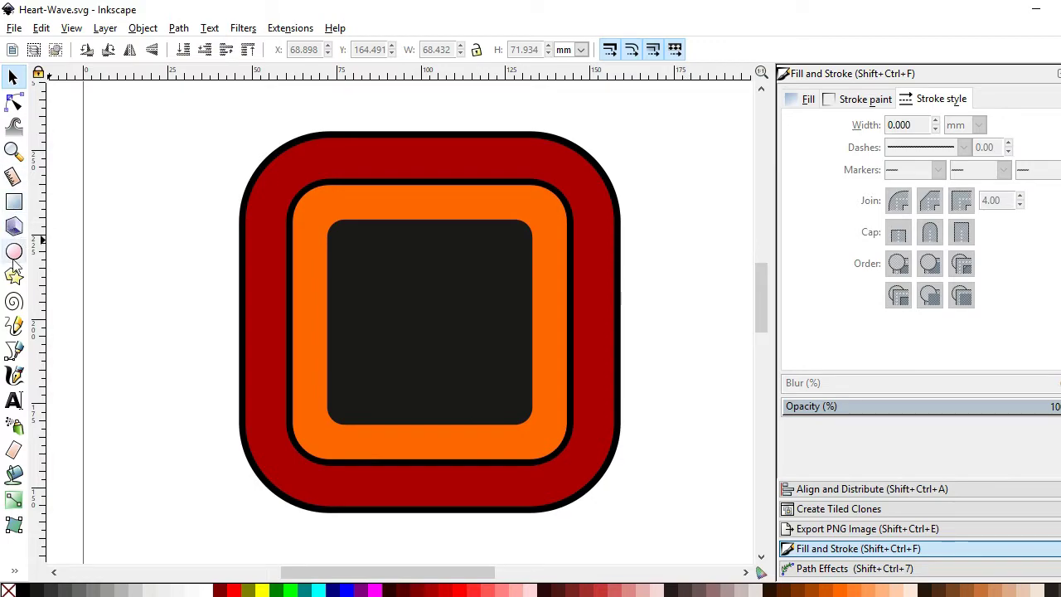
{"action": "left_click", "coordinate": [13, 326]}
{"action": "left_click_drag", "start_coordinate": [323, 323], "coordinate": [540, 324]}
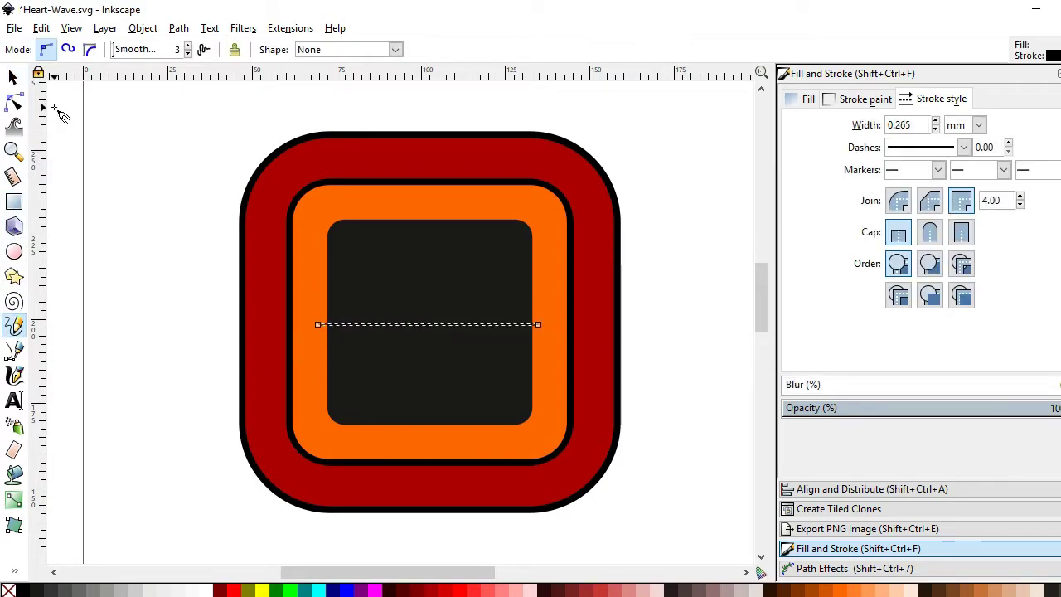
{"action": "left_click", "coordinate": [13, 76]}
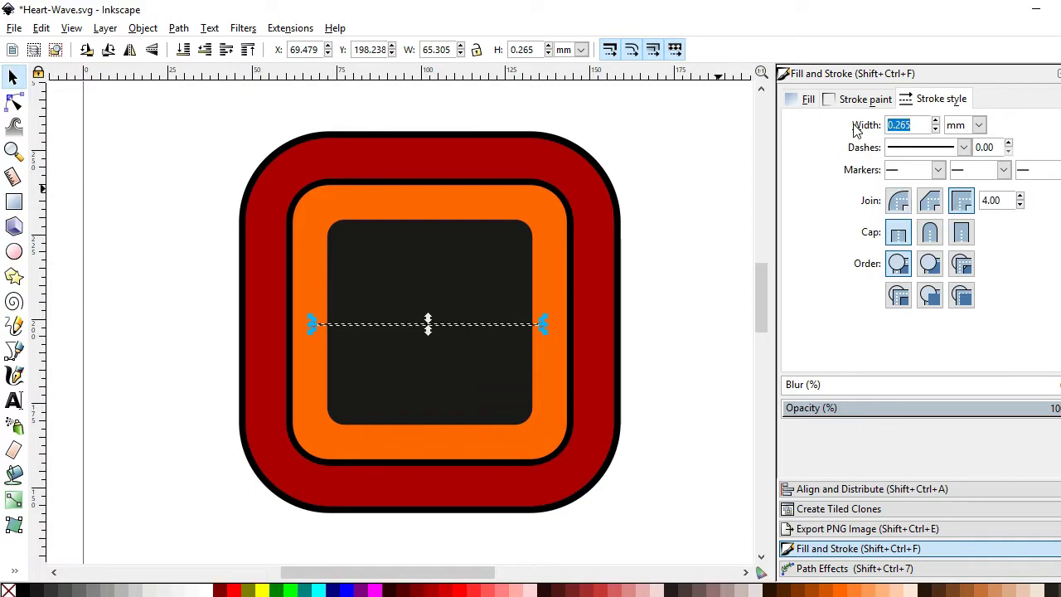
{"action": "type", "text": "12"}
{"action": "key", "text": "Return"}
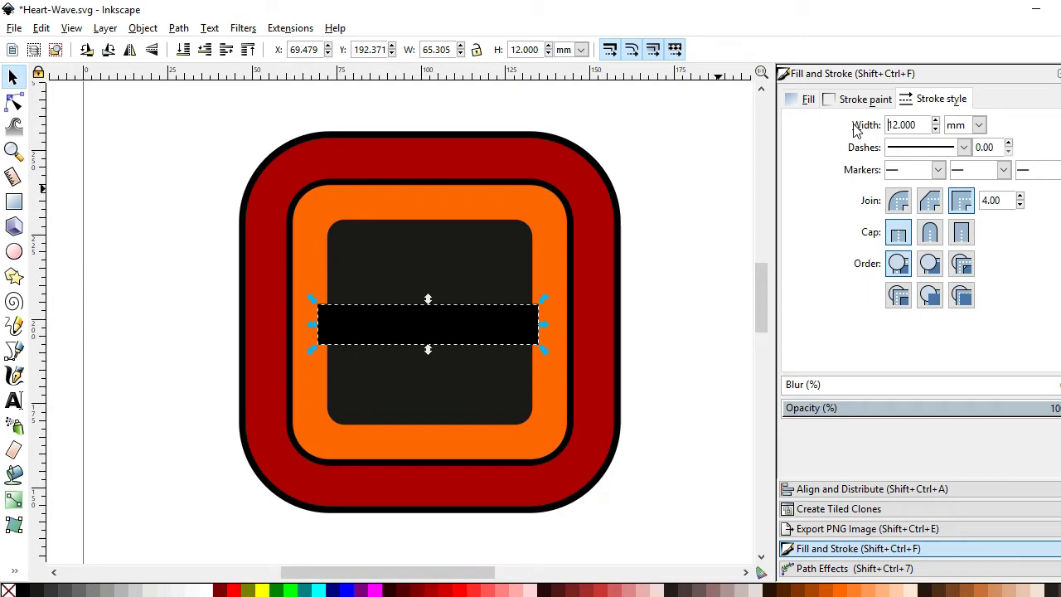
- Bend the line into an M-shaped zigzag with added nodes and round caps
{"action": "left_click", "coordinate": [13, 101]}
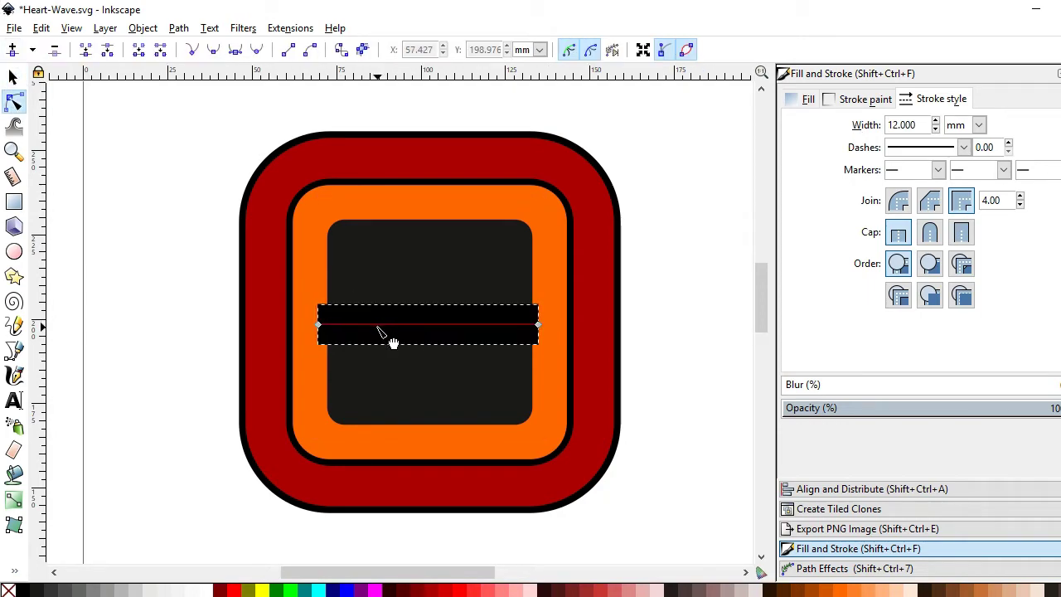
{"action": "mouse_move", "coordinate": [379, 329]}
{"action": "left_mouse_down"}
{"action": "mouse_move", "coordinate": [379, 254]}
{"action": "mouse_move", "coordinate": [415, 397]}
{"action": "left_mouse_up"}
{"action": "double_click", "coordinate": [477, 361]}
{"action": "left_click_drag", "start_coordinate": [477, 360], "coordinate": [452, 259]}
{"action": "double_click", "coordinate": [497, 295]}
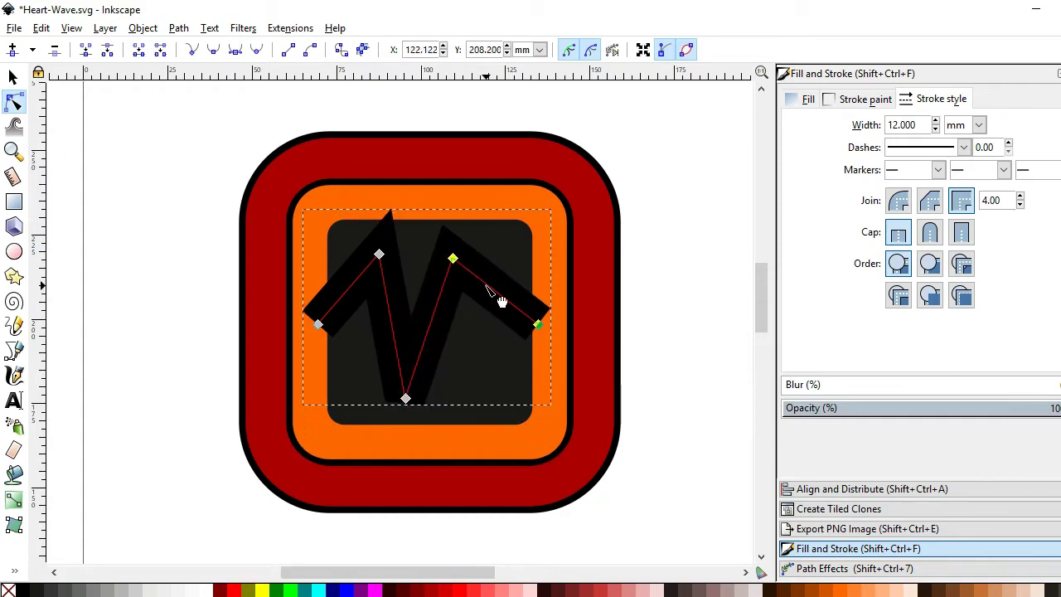
{"action": "left_click_drag", "start_coordinate": [497, 295], "coordinate": [485, 354]}
{"action": "left_click_drag", "start_coordinate": [317, 324], "coordinate": [309, 324]}
{"action": "left_click_drag", "start_coordinate": [537, 325], "coordinate": [547, 325]}
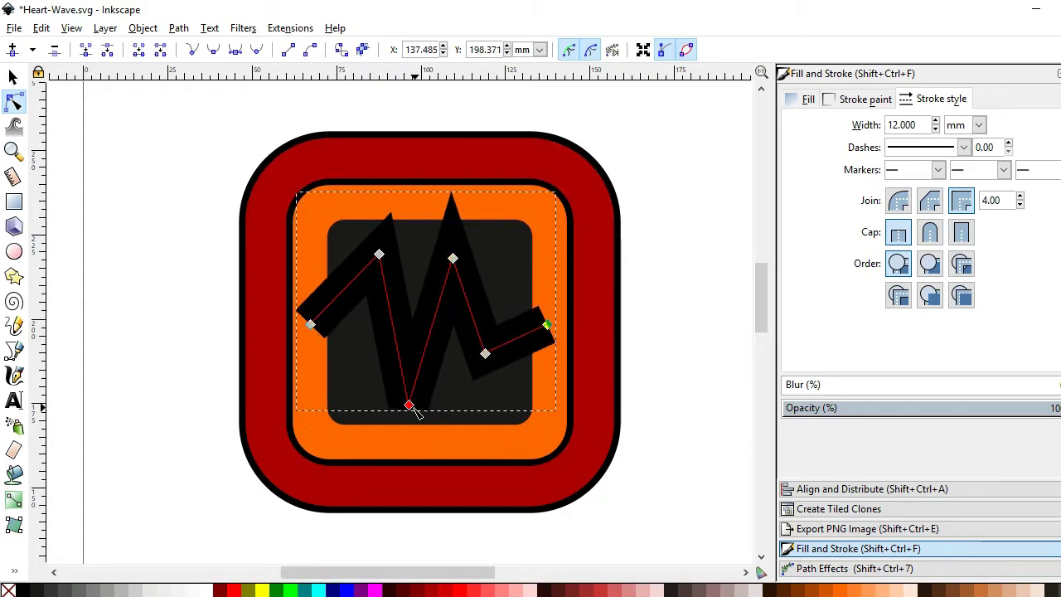
{"action": "left_click_drag", "start_coordinate": [409, 404], "coordinate": [410, 418]}
{"action": "left_click", "coordinate": [928, 232]}
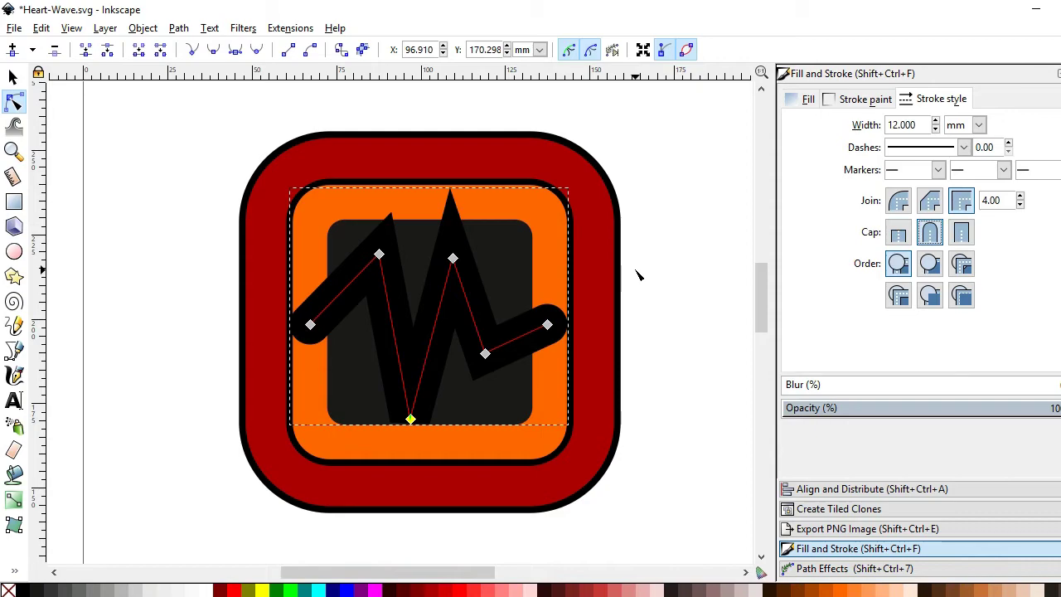
- Make the zigzag's peaks and valleys smooth and spread them into an even wave
{"action": "left_click_drag", "start_coordinate": [343, 221], "coordinate": [543, 286]}
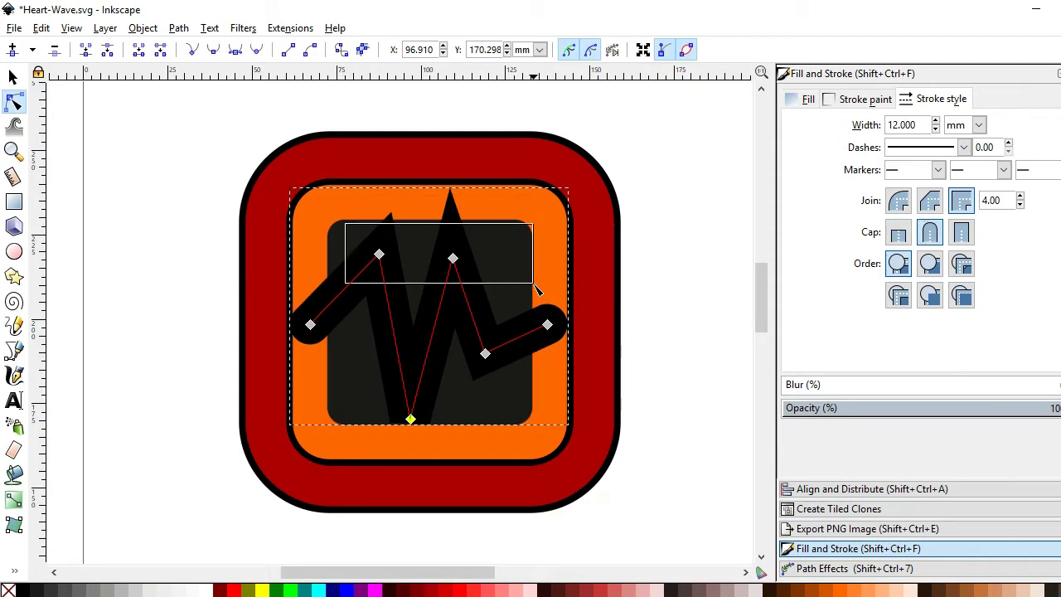
{"action": "left_click", "coordinate": [214, 52]}
{"action": "left_click_drag", "start_coordinate": [377, 396], "coordinate": [447, 427]}
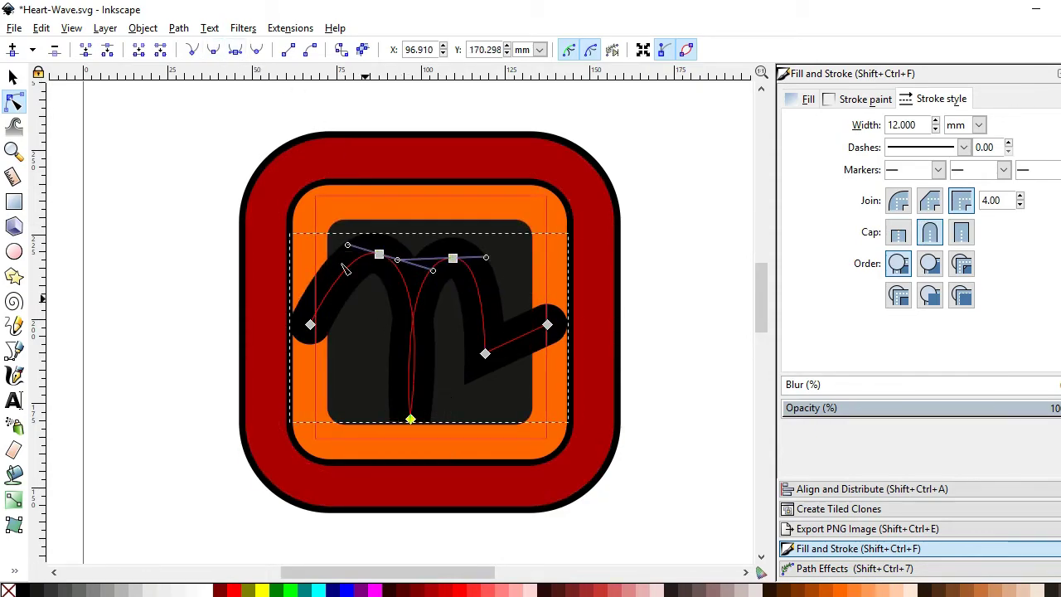
{"action": "left_click", "coordinate": [235, 52]}
{"action": "left_click_drag", "start_coordinate": [378, 253], "coordinate": [365, 252]}
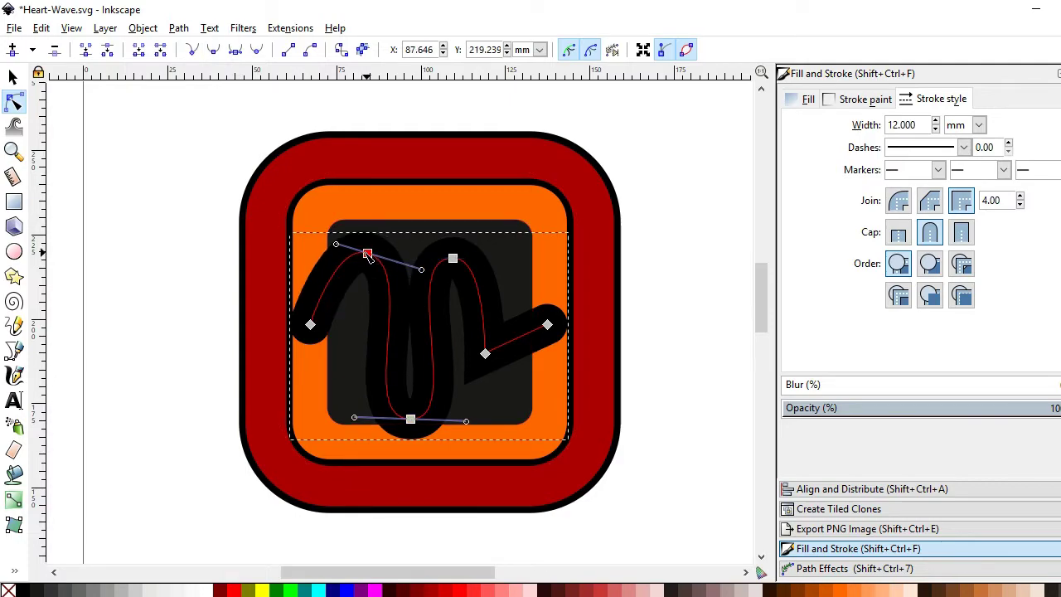
{"action": "left_click_drag", "start_coordinate": [452, 259], "coordinate": [468, 254]}
{"action": "left_click", "coordinate": [485, 354]}
{"action": "left_click", "coordinate": [214, 51]}
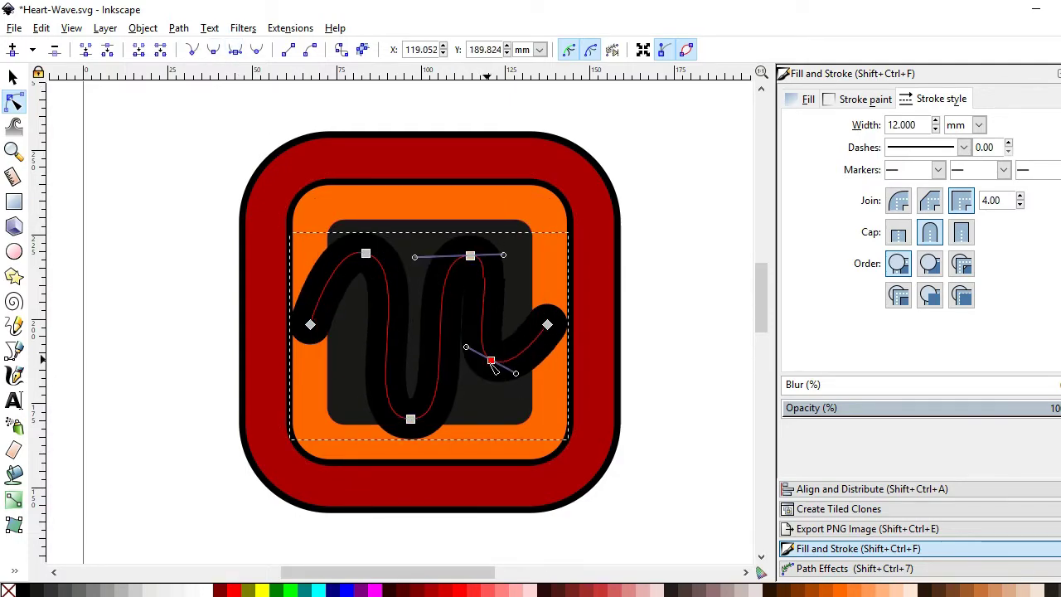
{"action": "mouse_move", "coordinate": [489, 367]}
{"action": "left_mouse_down"}
{"action": "mouse_move", "coordinate": [521, 379]}
{"action": "mouse_move", "coordinate": [504, 369]}
{"action": "left_mouse_up"}
{"action": "mouse_move", "coordinate": [470, 255]}
{"action": "left_mouse_down"}
{"action": "mouse_move", "coordinate": [468, 307]}
{"action": "mouse_move", "coordinate": [485, 336]}
{"action": "mouse_move", "coordinate": [461, 306]}
{"action": "left_mouse_up"}
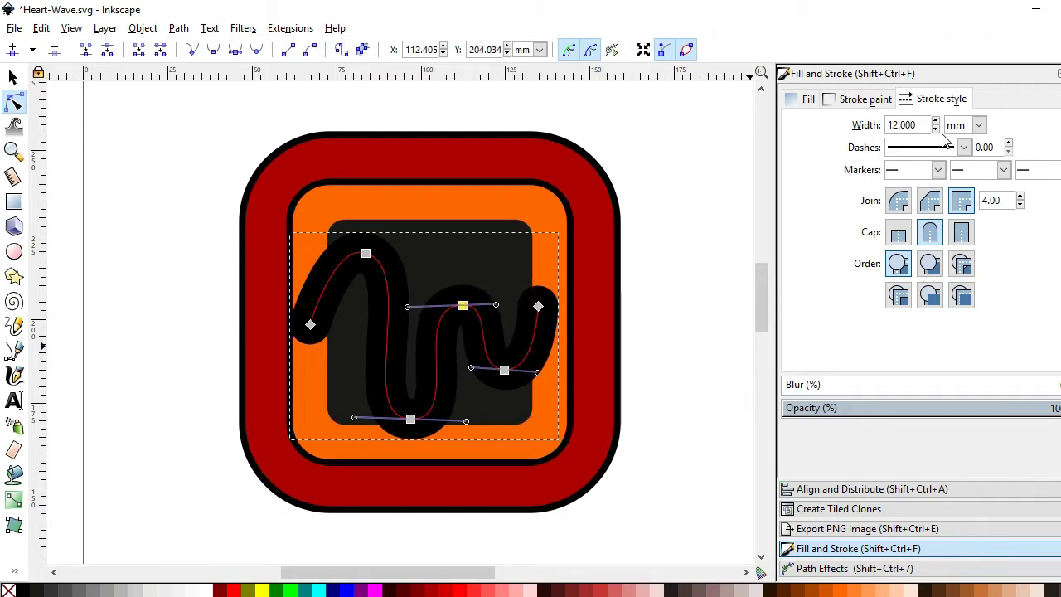
- Change the wave's stroke width to 10 mm
{"action": "left_click", "coordinate": [934, 128]}
{"action": "left_click_drag", "start_coordinate": [915, 125], "coordinate": [847, 134]}
{"action": "type", "text": "10"}
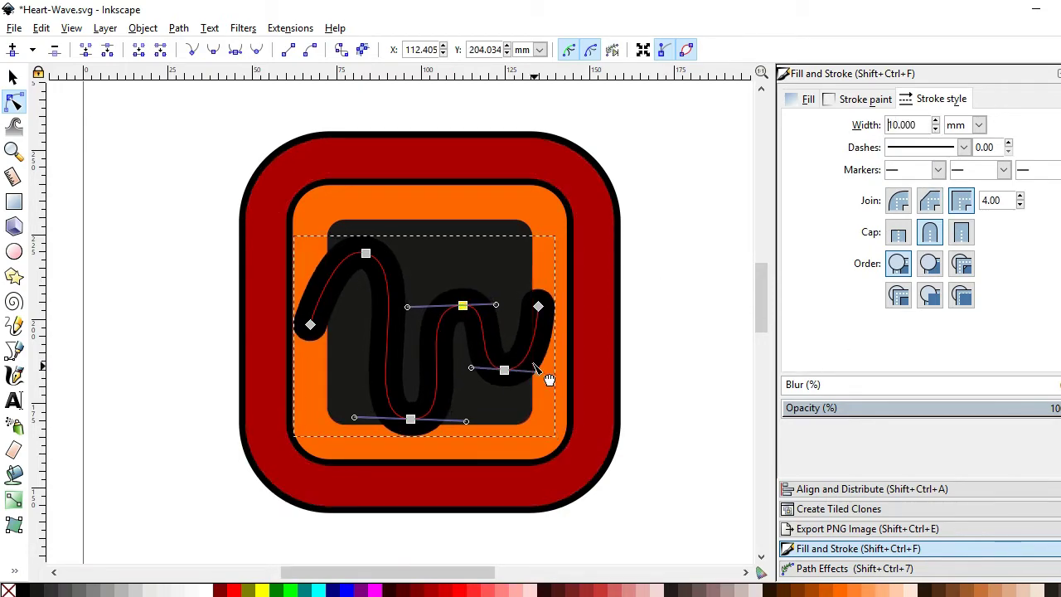
{"action": "type", "text": "s"}
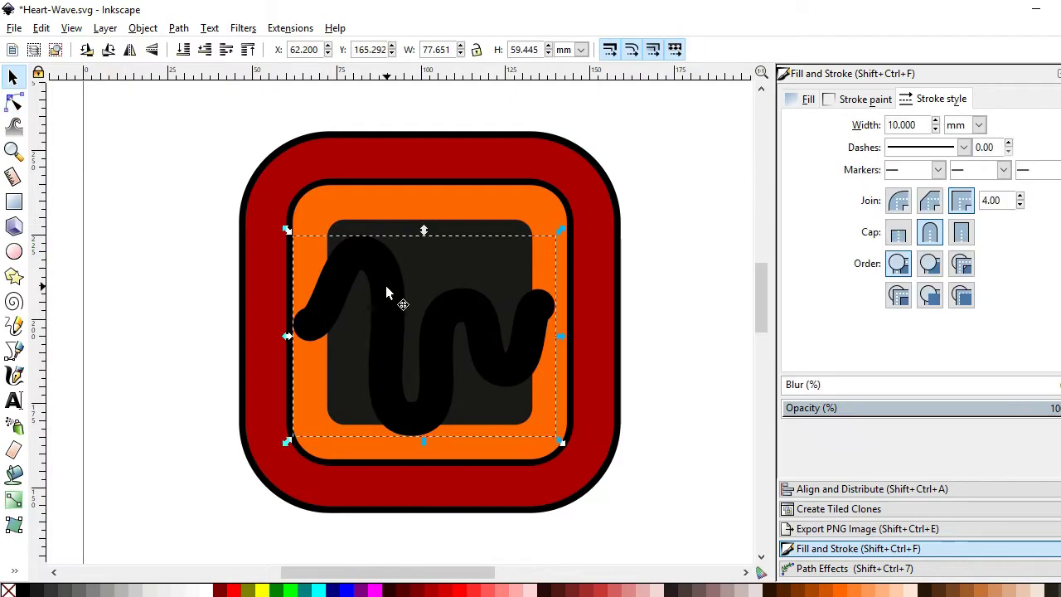
- Duplicate the wave as a dark red copy with an 8 mm stroke
{"action": "right_click", "coordinate": [385, 285]}
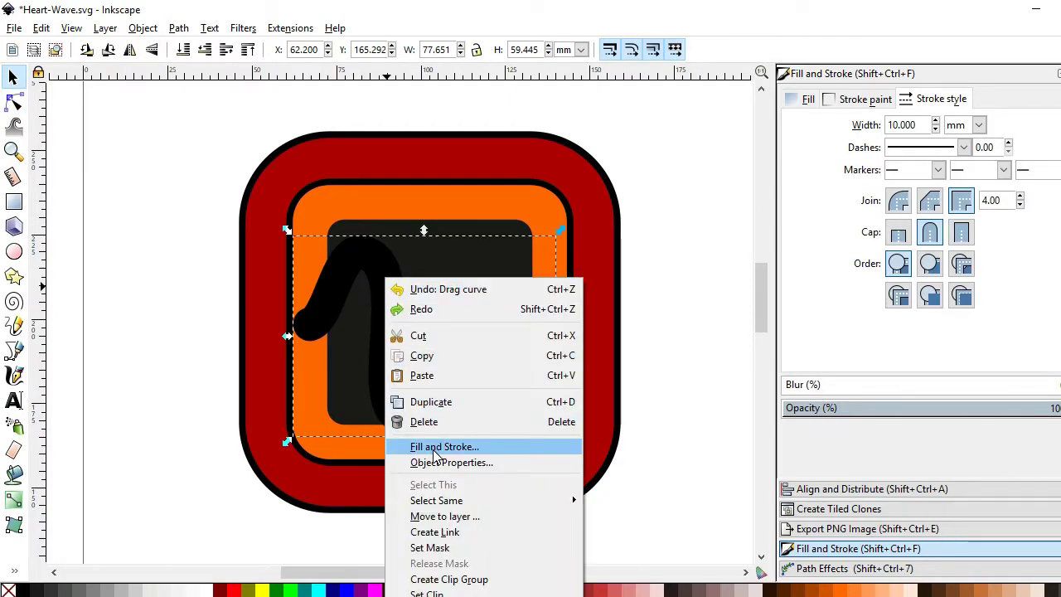
{"action": "left_click", "coordinate": [433, 402]}
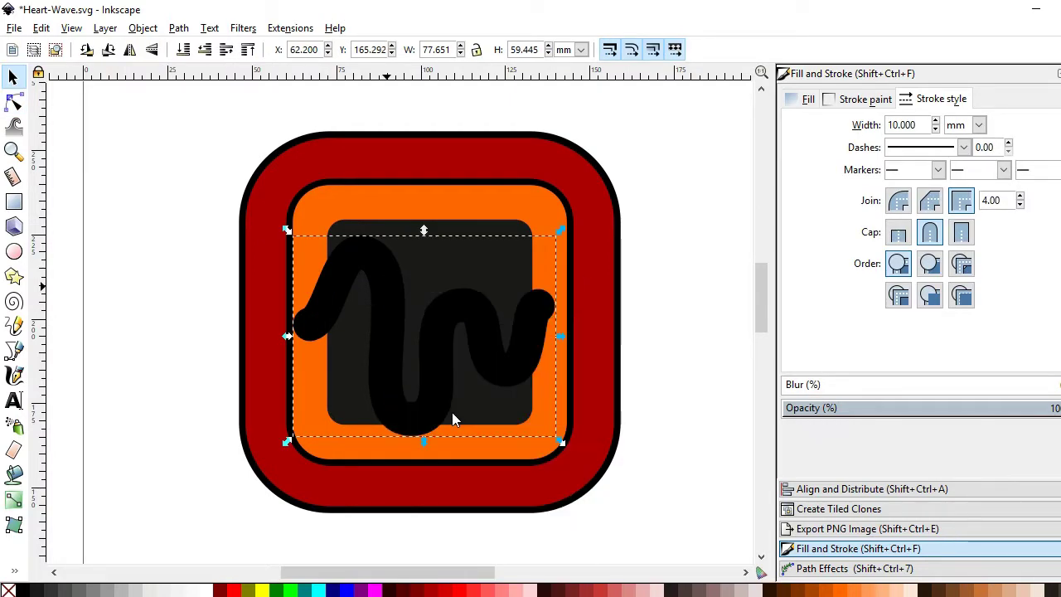
{"action": "left_click", "coordinate": [430, 592]}
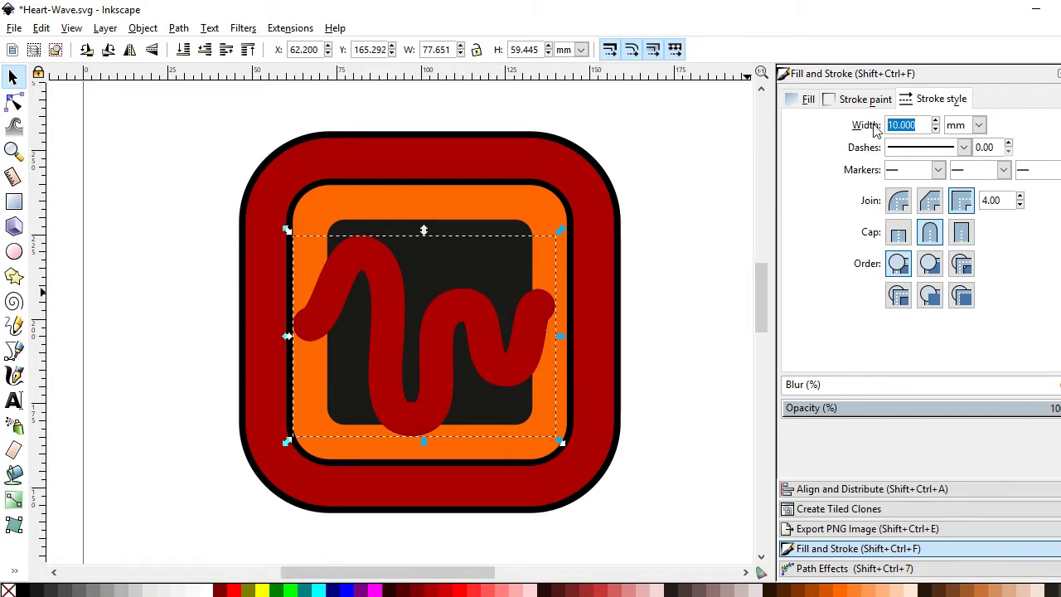
{"action": "type", "text": "8"}
{"action": "key", "text": "Return"}
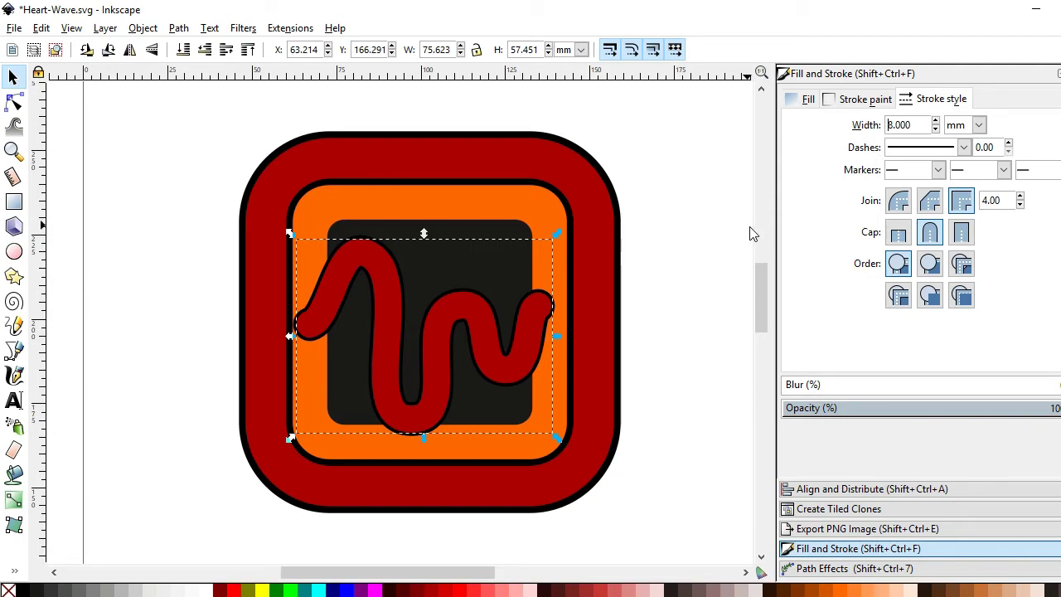
- Zoom in and adjust the red wave's left and right end nodes
{"action": "key", "text": "z"}
{"action": "left_click_drag", "start_coordinate": [228, 217], "coordinate": [584, 461]}
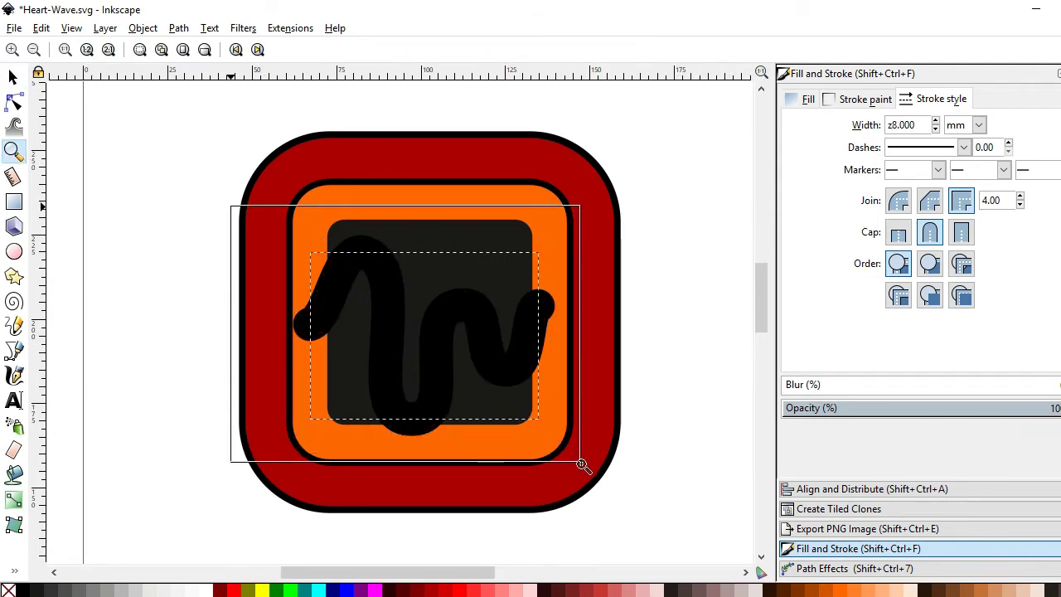
{"action": "key", "text": "s"}
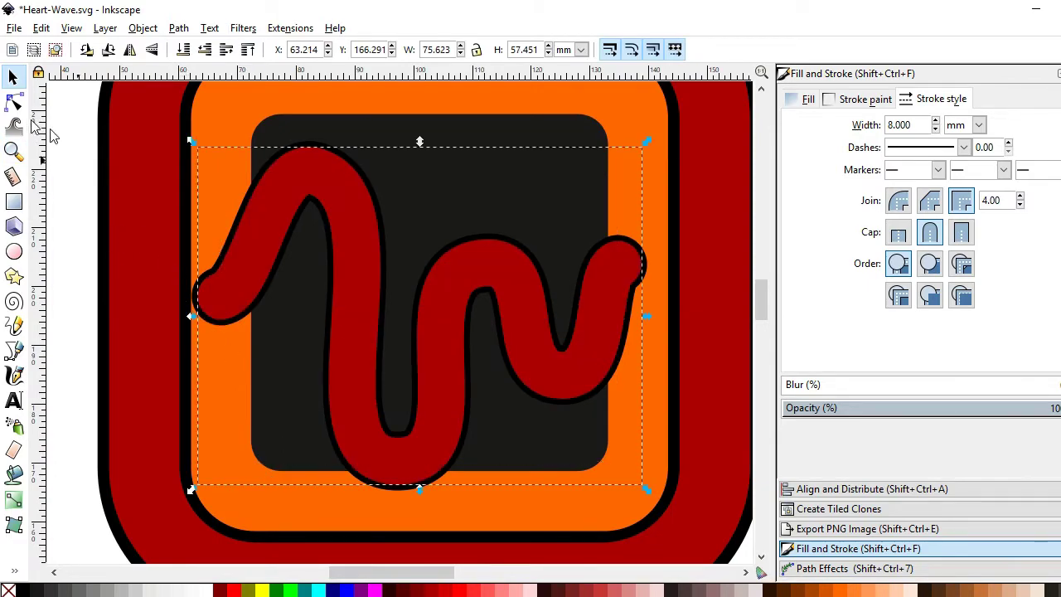
{"action": "key", "text": "n"}
{"action": "left_click", "coordinate": [217, 298]}
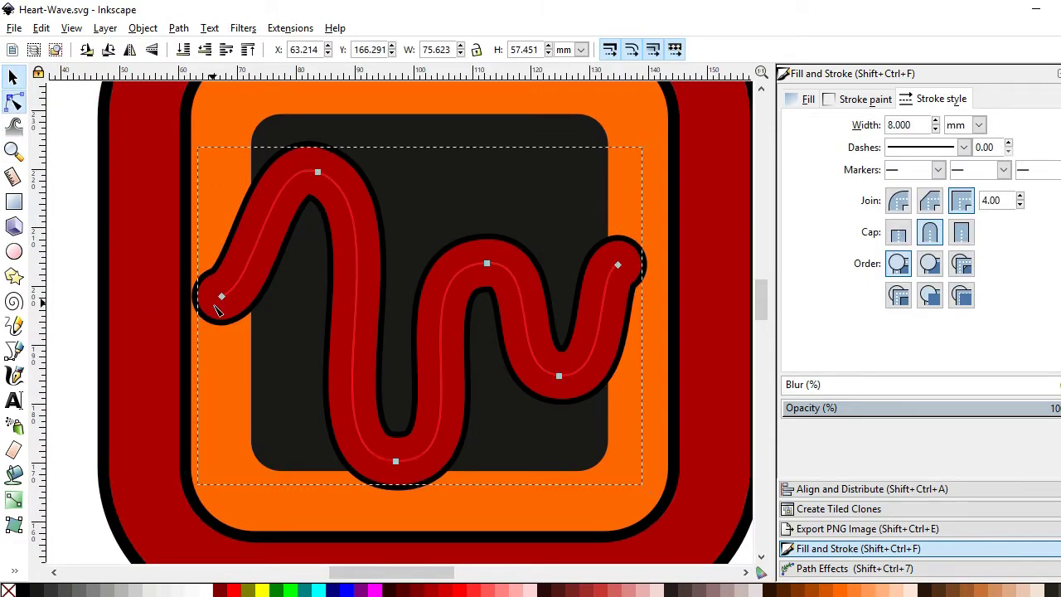
{"action": "left_click", "coordinate": [217, 300]}
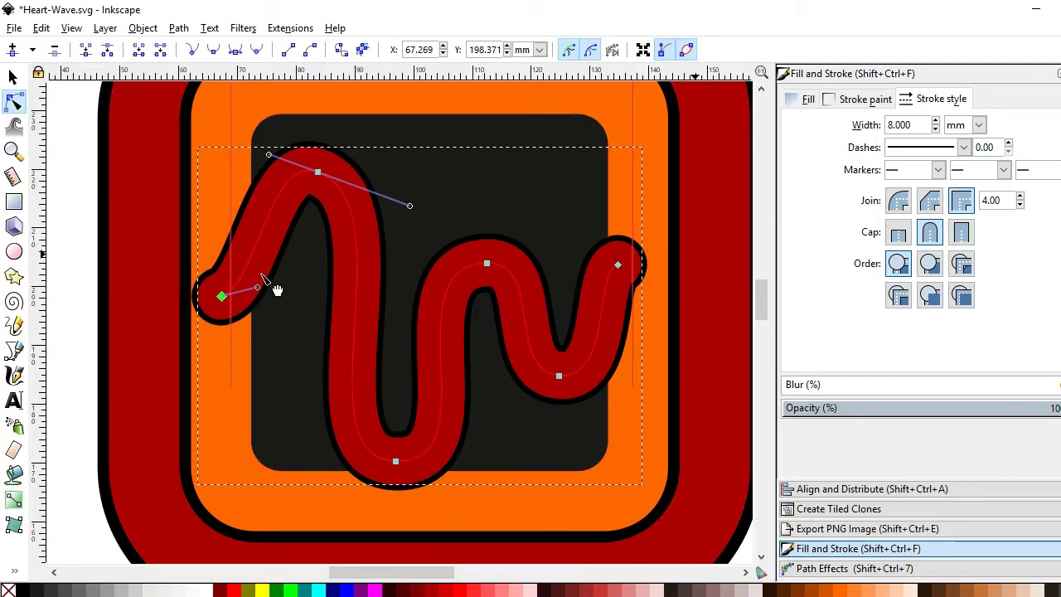
{"action": "left_click_drag", "start_coordinate": [219, 303], "coordinate": [214, 308]}
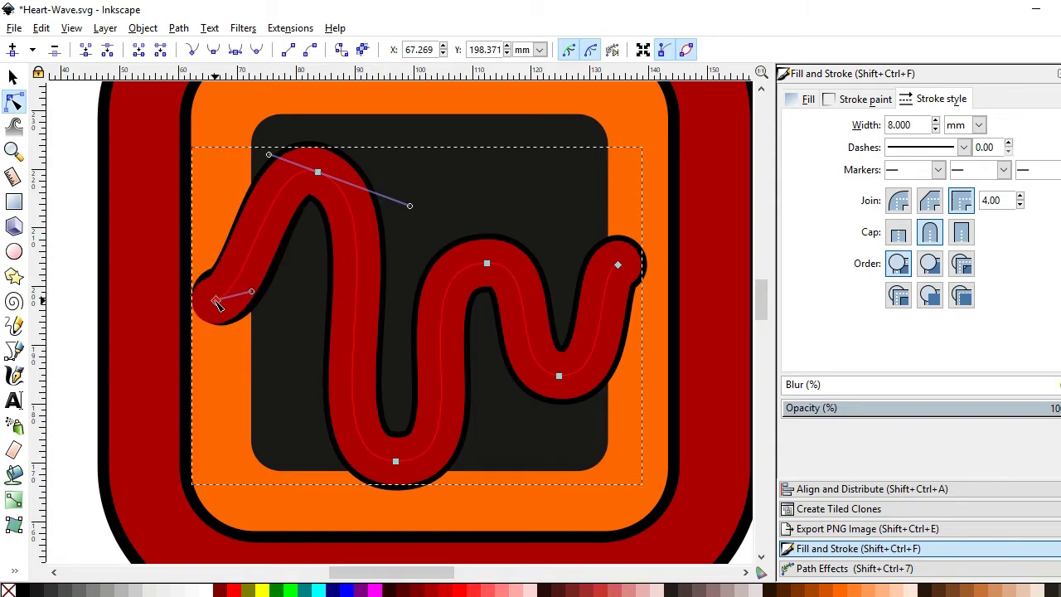
{"action": "left_click_drag", "start_coordinate": [620, 266], "coordinate": [627, 252]}
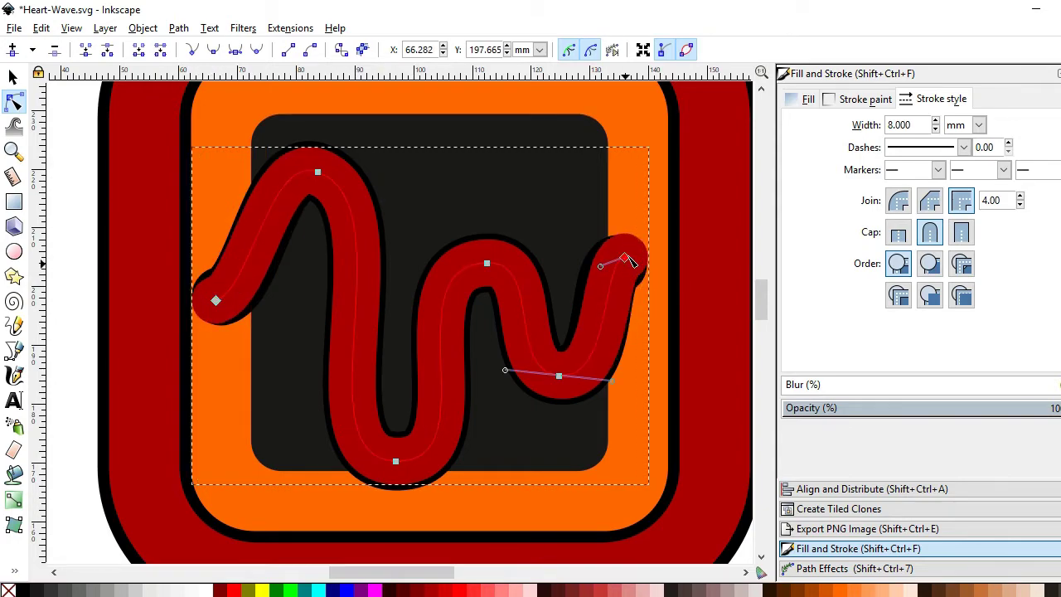
{"action": "left_click", "coordinate": [13, 76]}
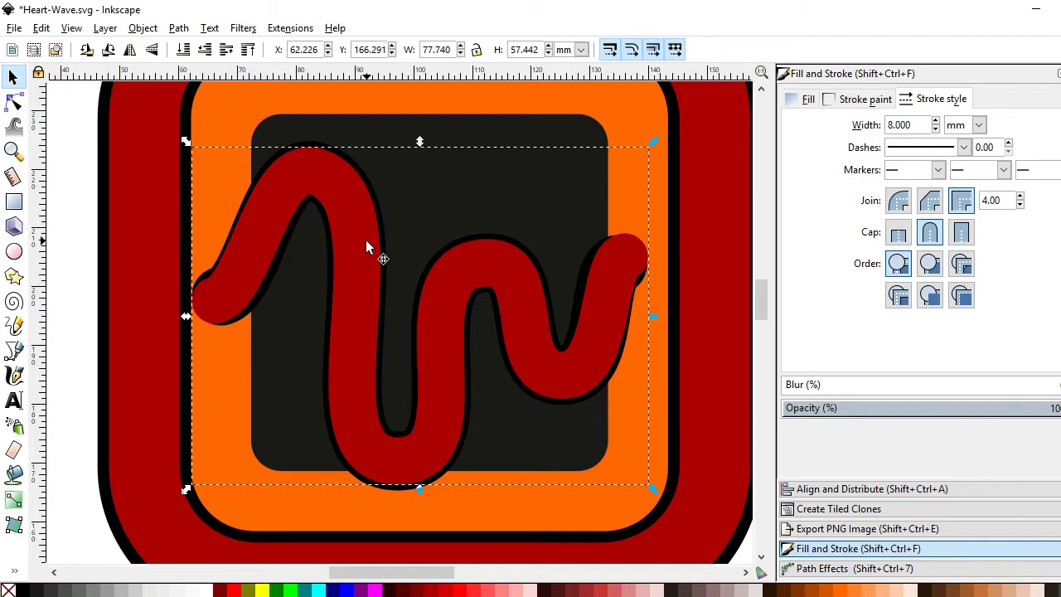
- Add a green 6 mm wave copy and nudge its end nodes
{"action": "right_click", "coordinate": [504, 278]}
{"action": "left_click", "coordinate": [275, 592]}
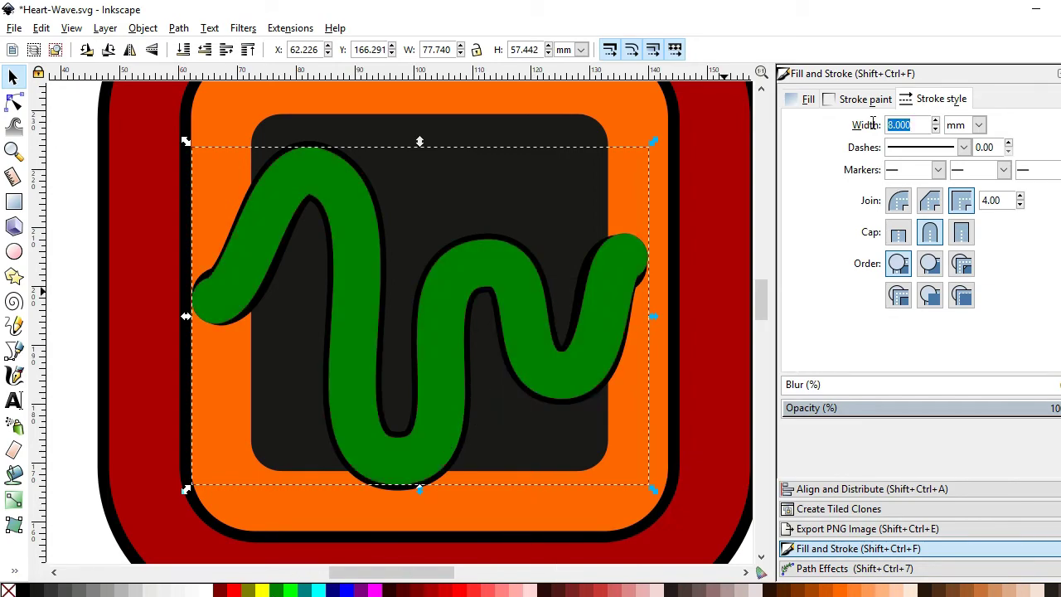
{"action": "type", "text": "6"}
{"action": "key", "text": "Return"}
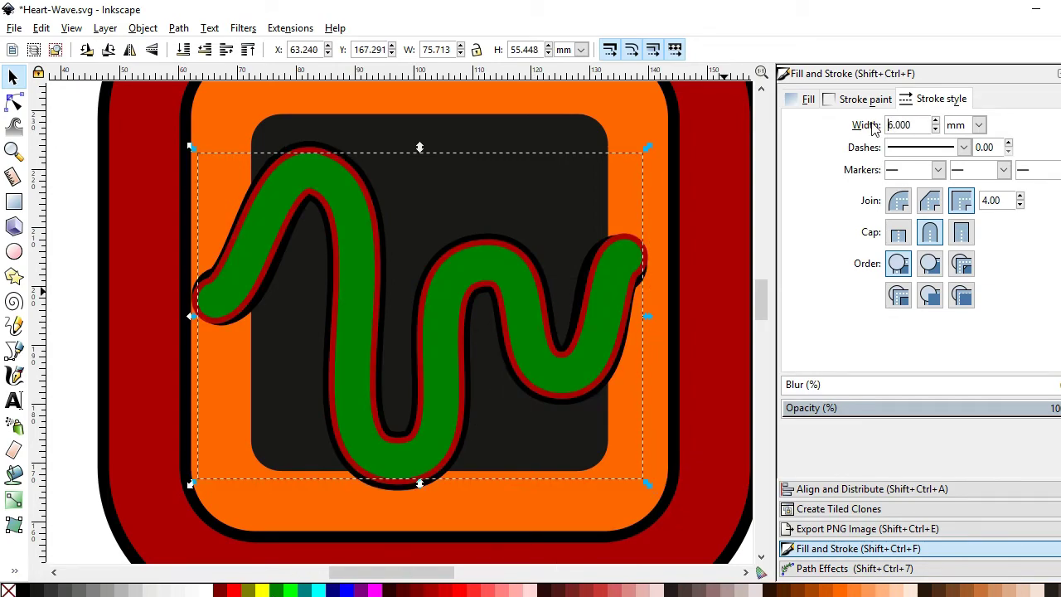
{"action": "left_click", "coordinate": [13, 101]}
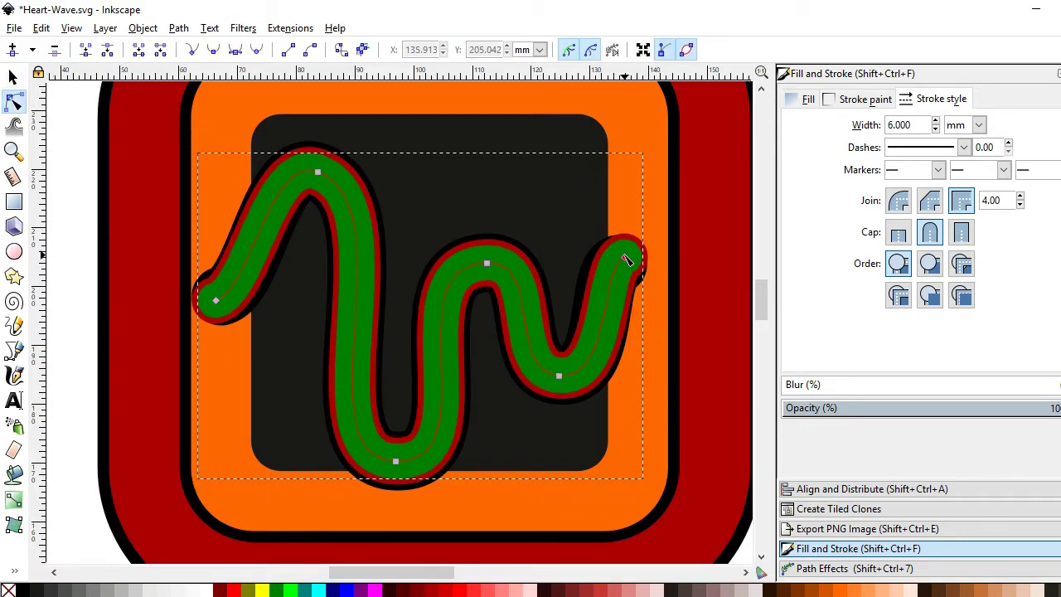
{"action": "left_click_drag", "start_coordinate": [625, 257], "coordinate": [628, 254]}
{"action": "left_click_drag", "start_coordinate": [215, 300], "coordinate": [208, 306]}
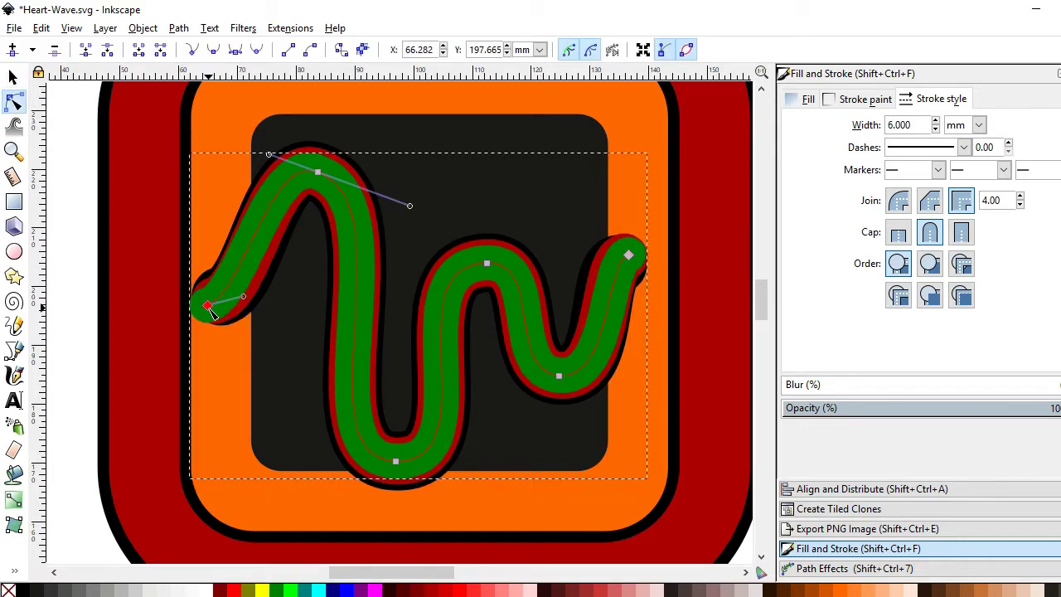
{"action": "left_click", "coordinate": [13, 76]}
{"action": "type", "text": "4"}
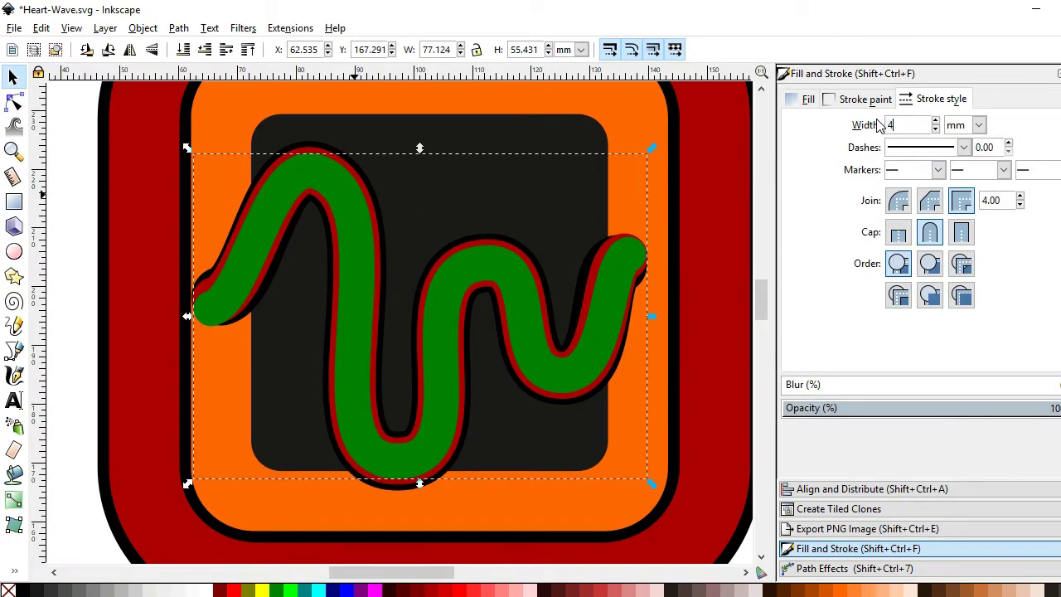
- Add a magenta 4 mm wave copy on top and check its end nodes
{"action": "key", "text": "Return"}
{"action": "left_click", "coordinate": [375, 589]}
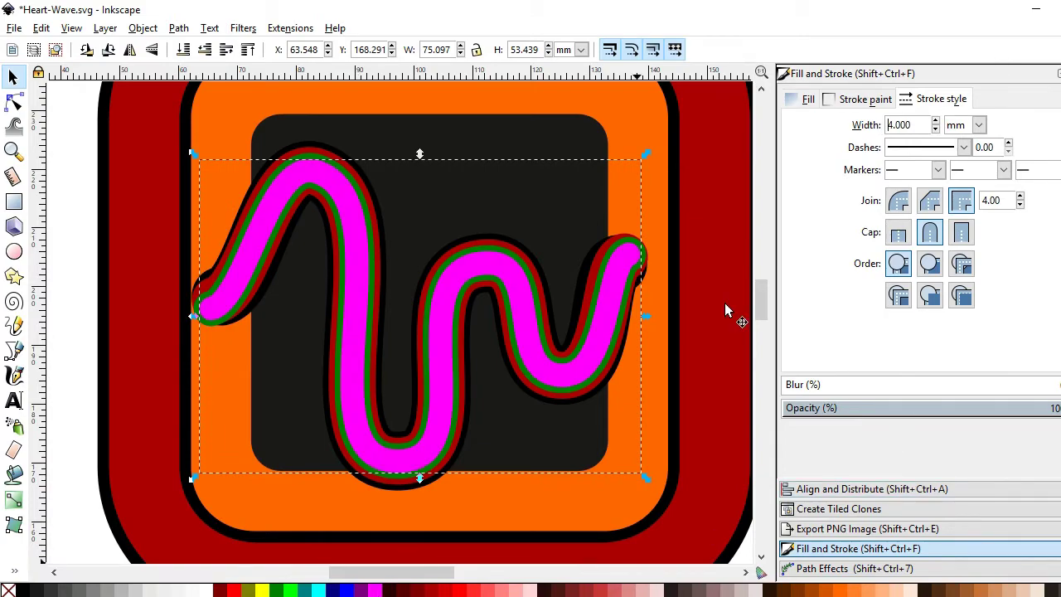
{"action": "left_click", "coordinate": [13, 101]}
{"action": "left_click", "coordinate": [208, 311]}
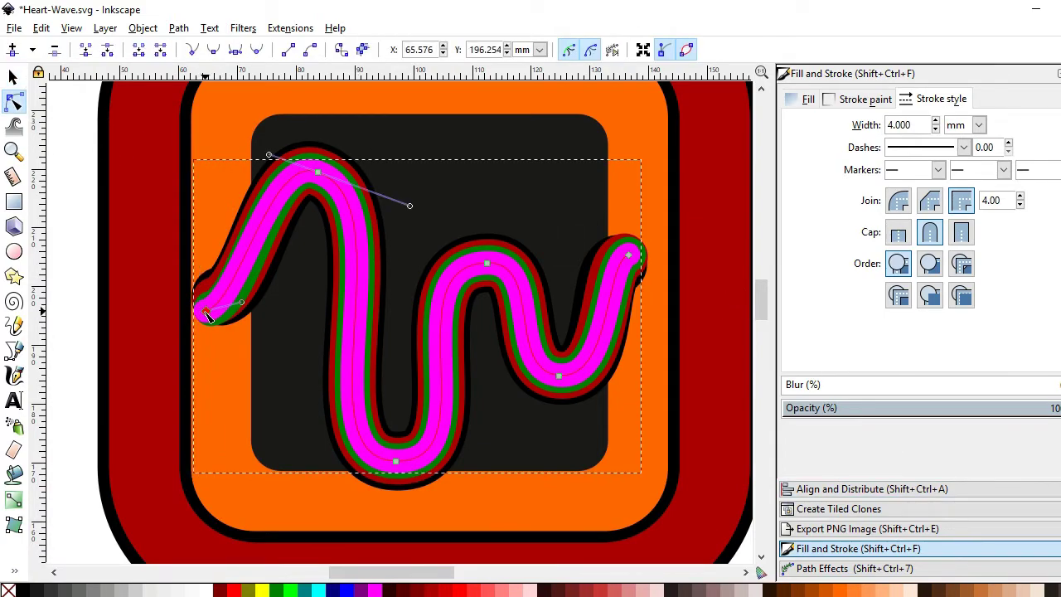
{"action": "left_click", "coordinate": [638, 252]}
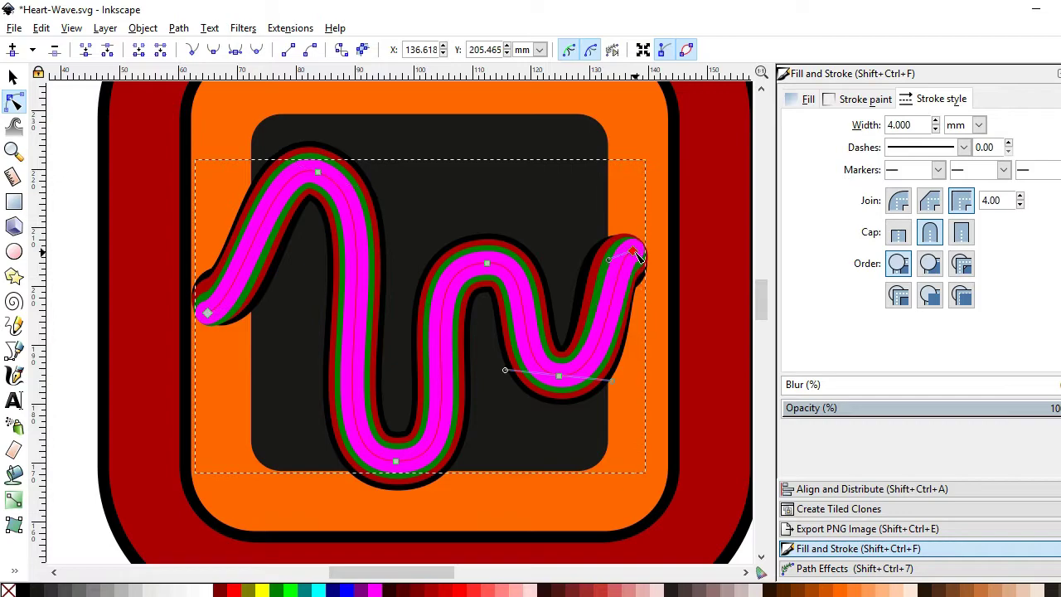
{"action": "left_click", "coordinate": [13, 76]}
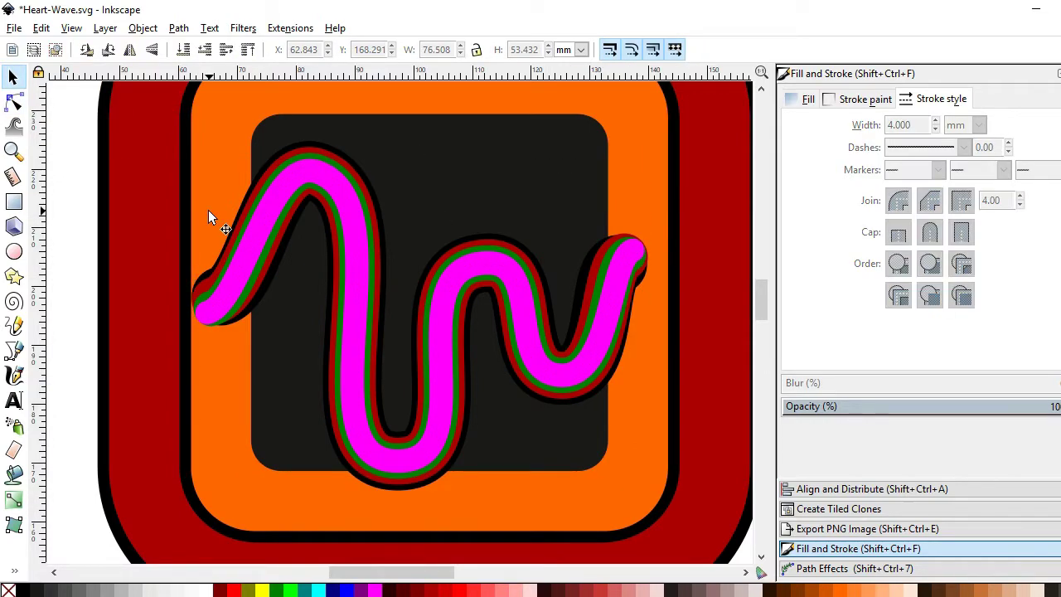
- Zoom out to see the whole icon and save the drawing
{"action": "key", "text": "minus"}
{"action": "left_click_drag", "start_coordinate": [127, 152], "coordinate": [596, 420]}
{"action": "key", "text": "ctrl+s"}
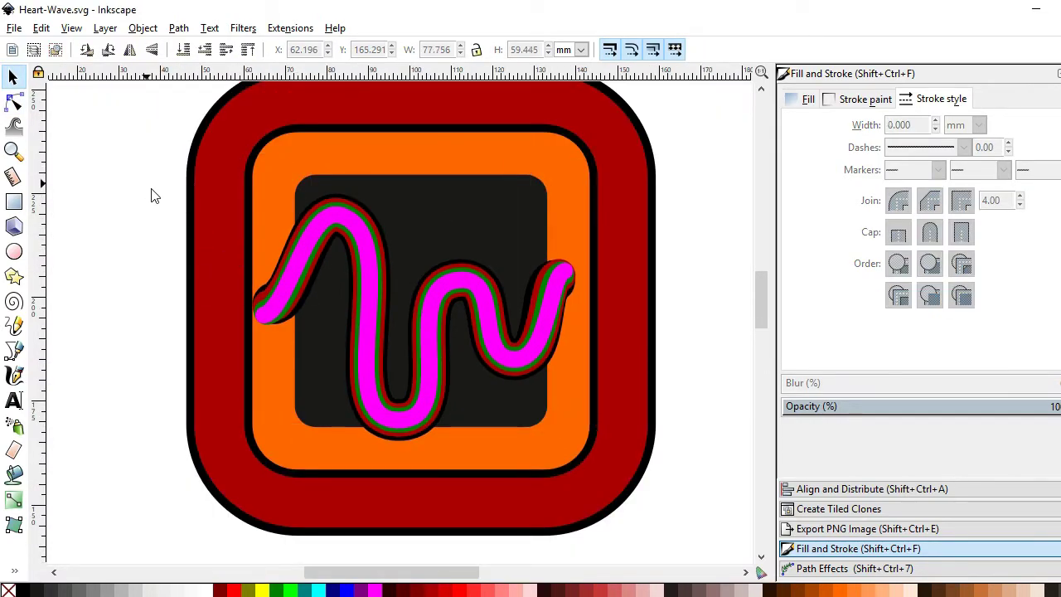
- Squash the stacked wave copies vertically to about 50 mm tall
{"action": "left_click_drag", "start_coordinate": [106, 194], "coordinate": [588, 402]}
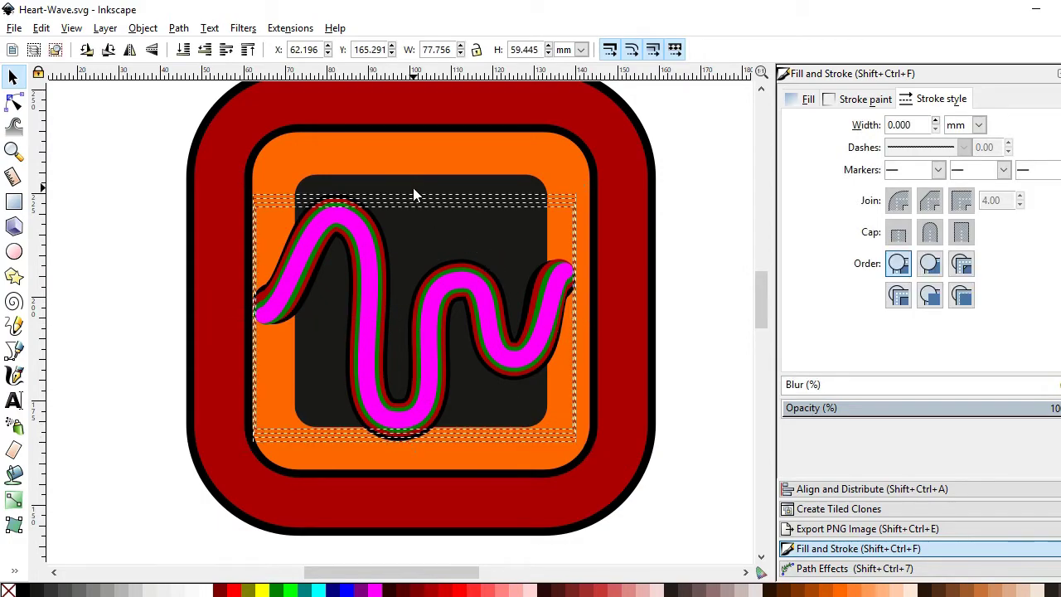
{"action": "left_click_drag", "start_coordinate": [412, 187], "coordinate": [413, 199]}
{"action": "left_click_drag", "start_coordinate": [413, 445], "coordinate": [415, 421]}
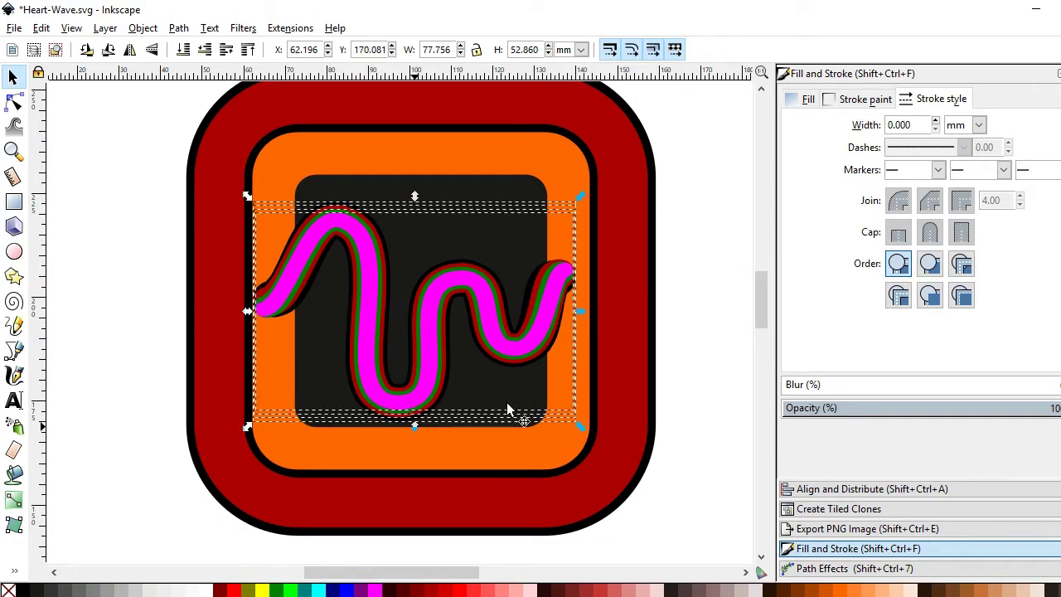
{"action": "key", "text": "ctrl+z"}
{"action": "key", "text": "ctrl+z"}
{"action": "left_click", "coordinate": [178, 28]}
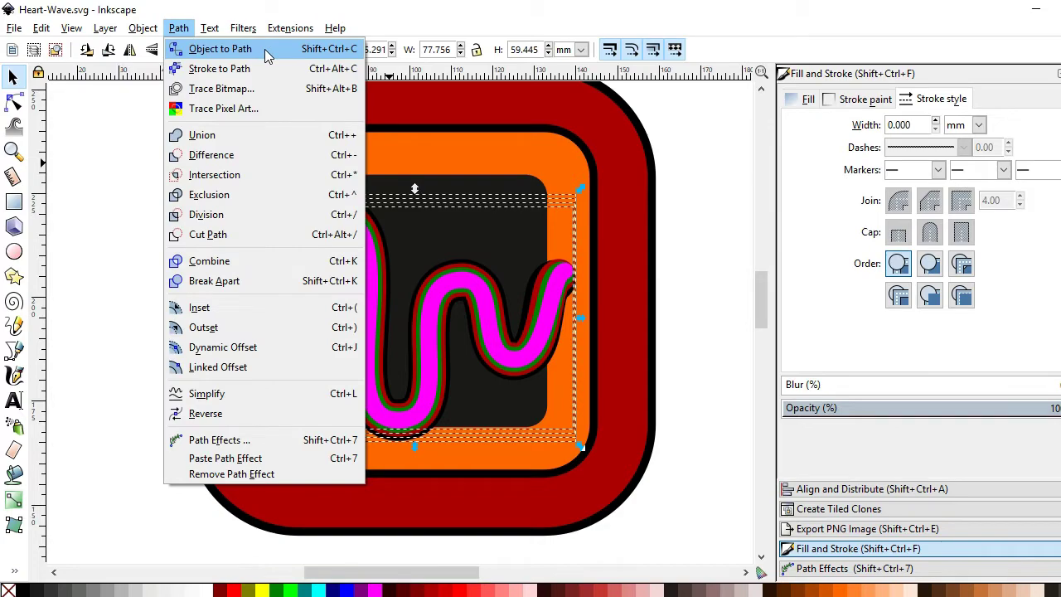
{"action": "left_click", "coordinate": [218, 69]}
{"action": "left_click_drag", "start_coordinate": [415, 448], "coordinate": [415, 421]}
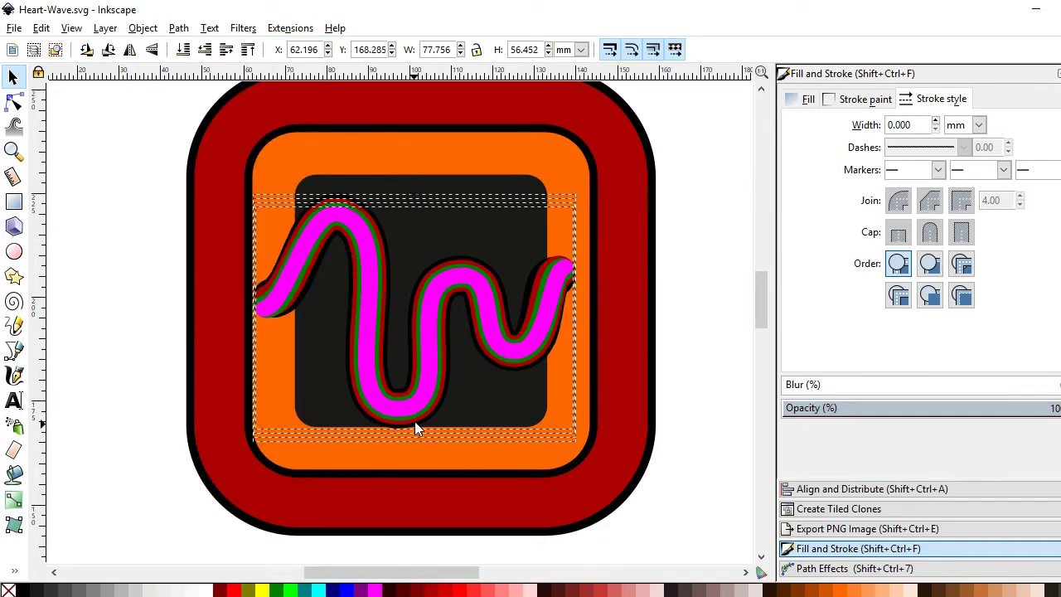
{"action": "left_click_drag", "start_coordinate": [414, 189], "coordinate": [417, 209]}
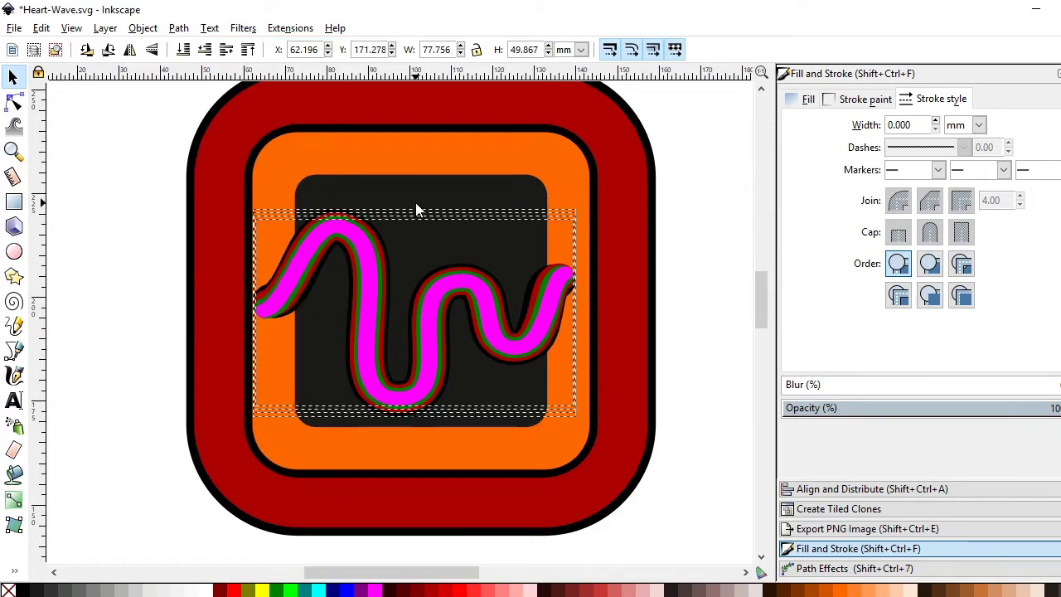
- Deselect the waves, save Heart-Wave.svg, and select the orange rounded square
{"action": "left_click", "coordinate": [692, 302]}
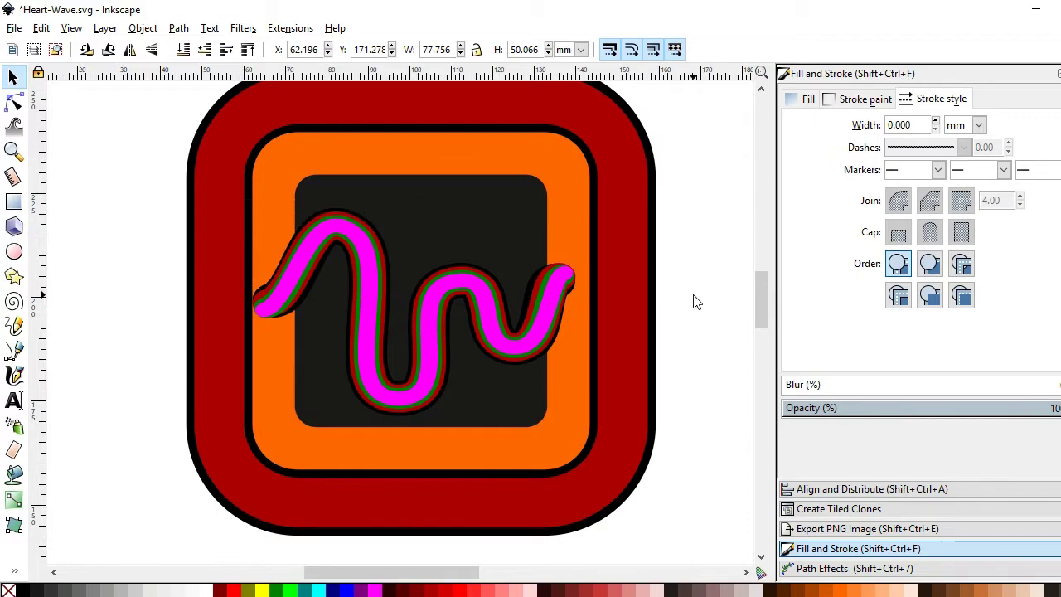
{"action": "key", "text": "ctrl+s"}
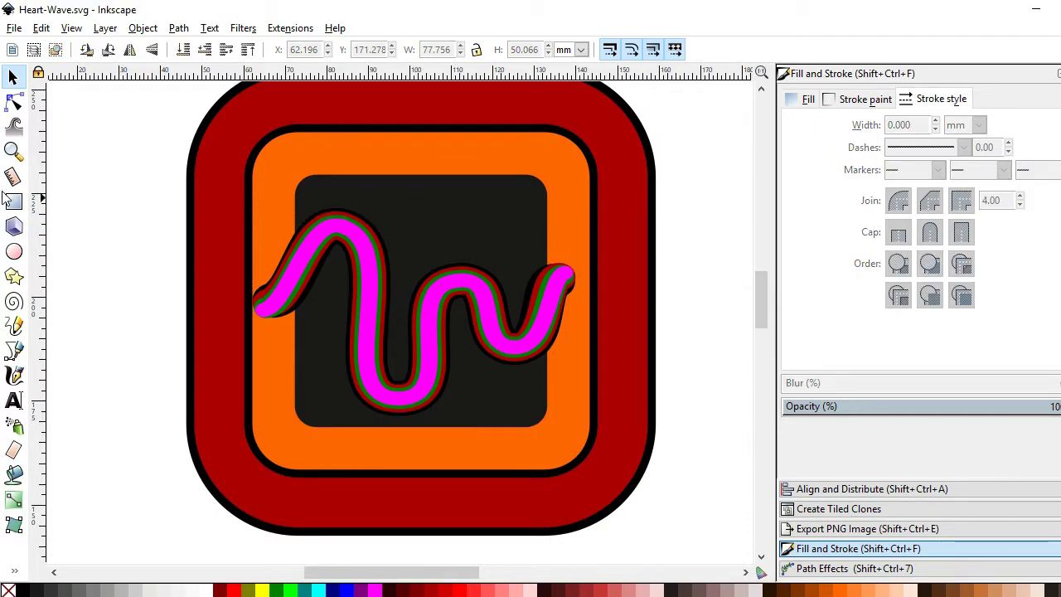
{"action": "left_click", "coordinate": [261, 184]}
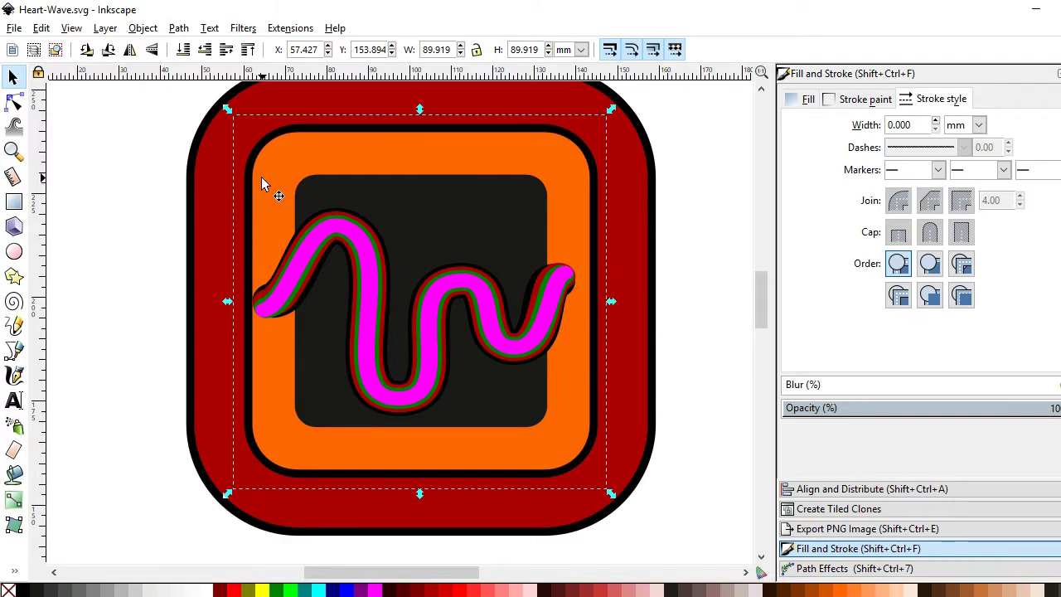
{"action": "scroll", "coordinate": [469, 245], "scroll_direction": "down", "scroll_amount": 2, "text": "ctrl"}
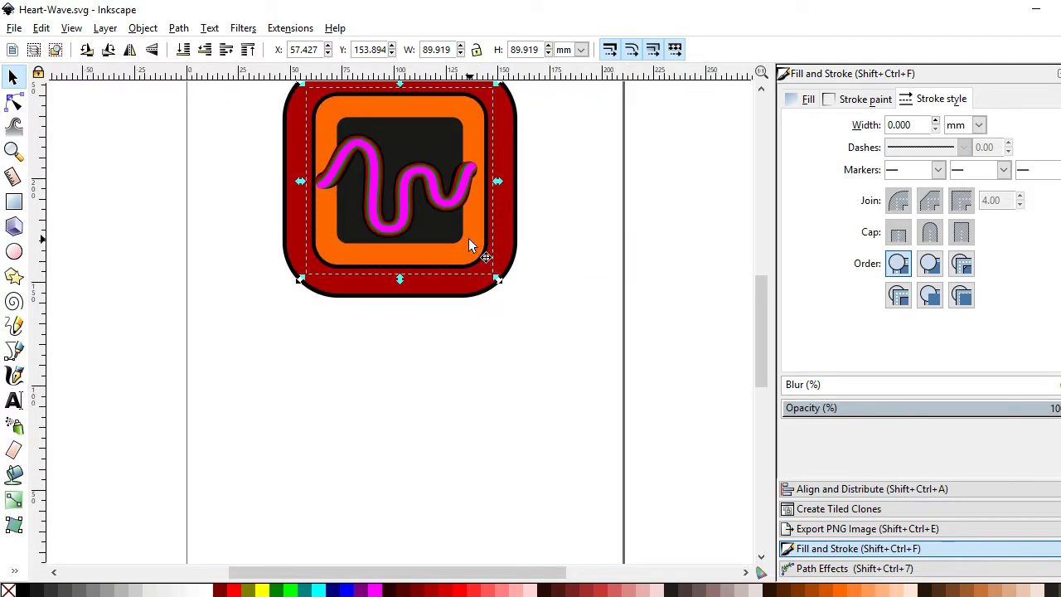
- Move the orange rounded frame below the icon and draw a tall rectangle over it
{"action": "left_click_drag", "start_coordinate": [468, 238], "coordinate": [450, 485]}
{"action": "left_click", "coordinate": [547, 402]}
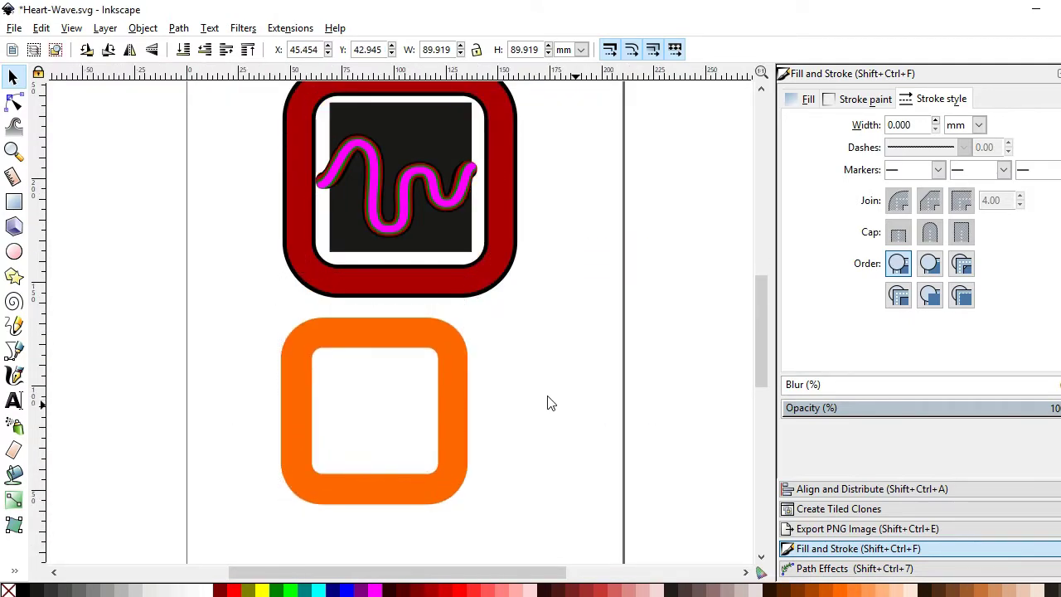
{"action": "left_click", "coordinate": [14, 201]}
{"action": "left_click_drag", "start_coordinate": [348, 296], "coordinate": [396, 416]}
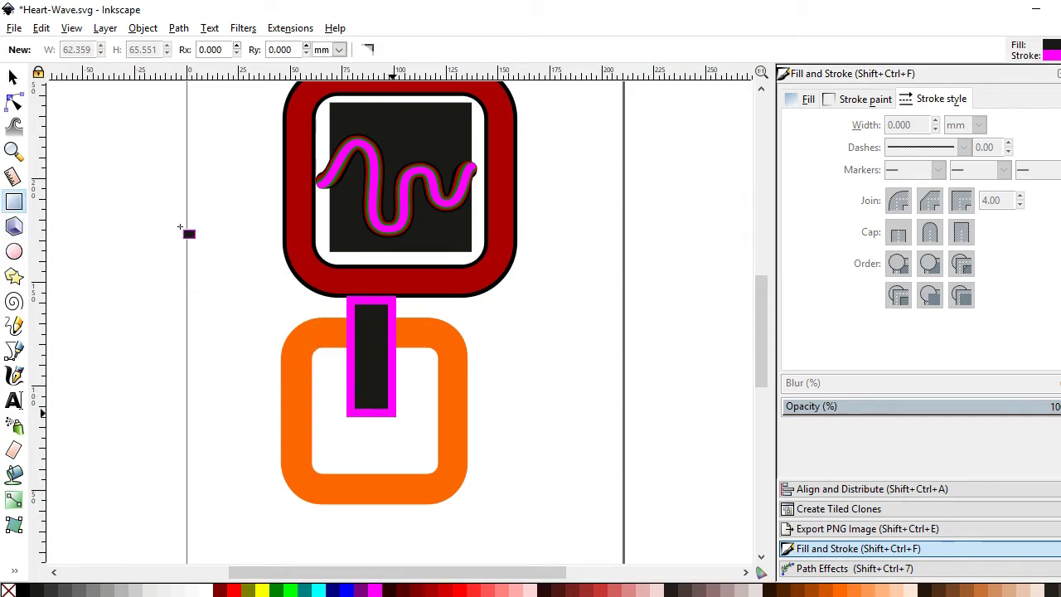
{"action": "left_click", "coordinate": [13, 76]}
- Remove the rectangle's magenta outline and convert it to a path
{"action": "left_click", "coordinate": [851, 100]}
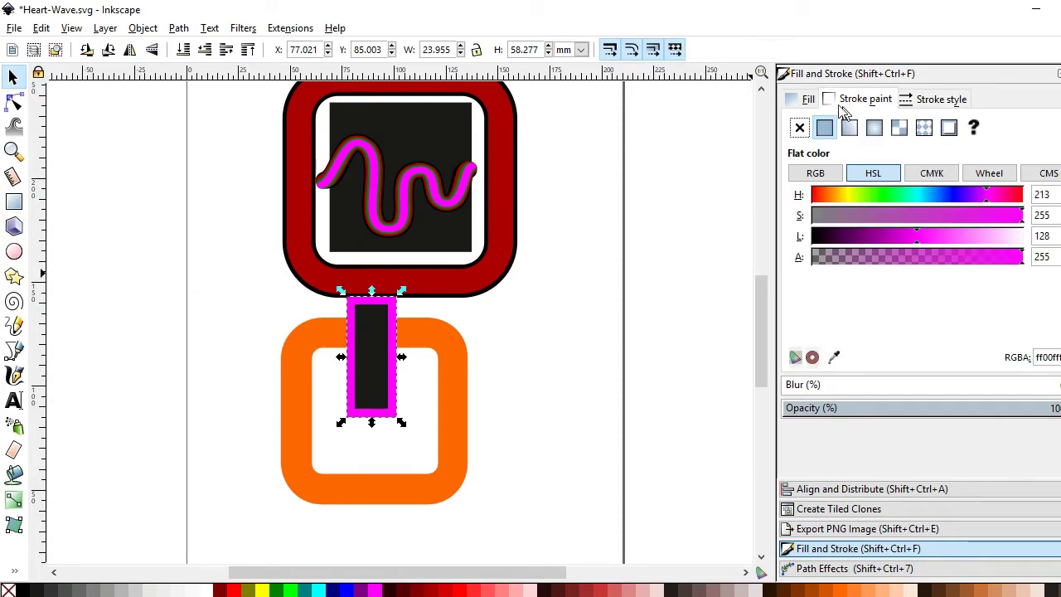
{"action": "left_click", "coordinate": [803, 101]}
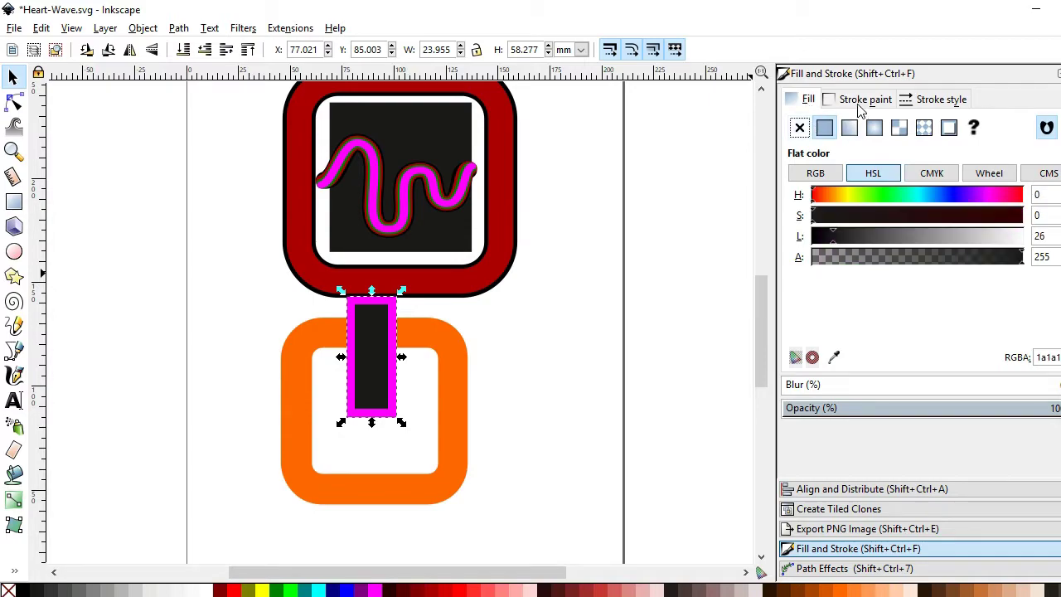
{"action": "left_click", "coordinate": [856, 109]}
{"action": "left_click", "coordinate": [798, 127]}
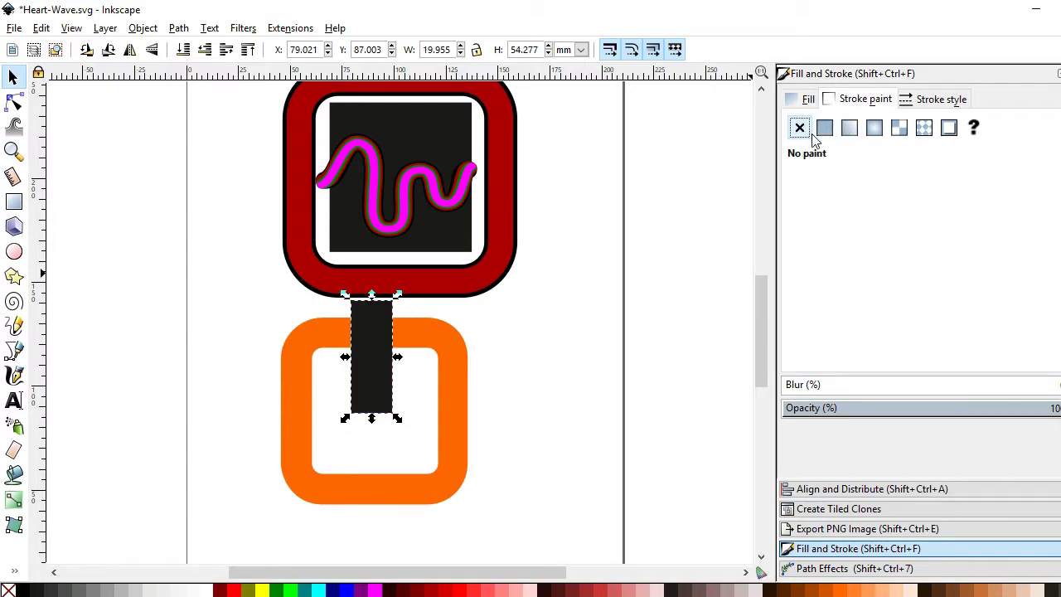
{"action": "left_click", "coordinate": [178, 28]}
{"action": "left_click", "coordinate": [207, 50]}
- Node-edit the rectangle into a narrow black wedge pointing into the frame's corner
{"action": "key", "text": "n"}
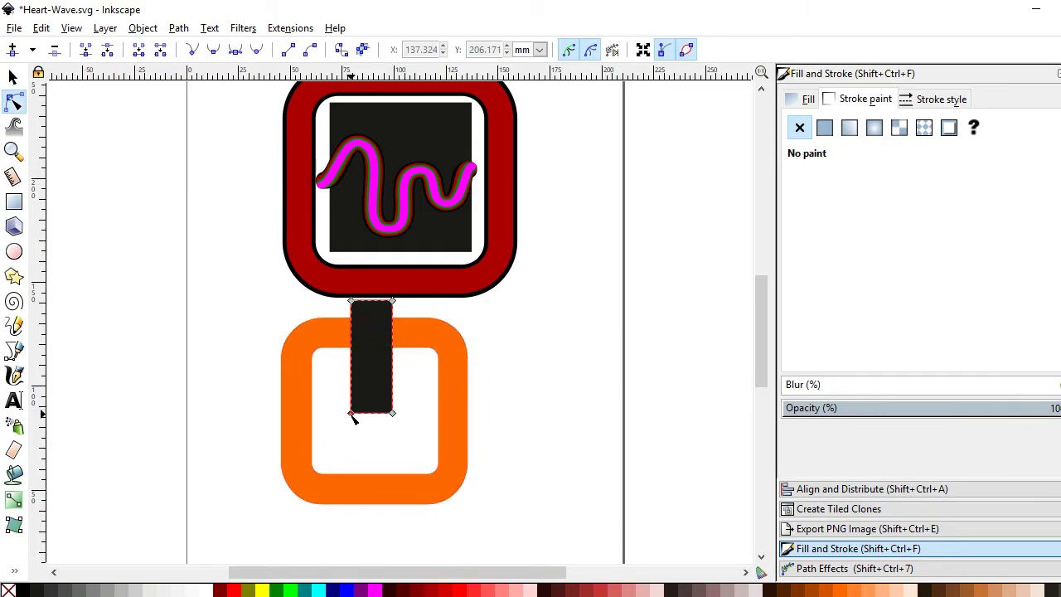
{"action": "left_click_drag", "start_coordinate": [352, 413], "coordinate": [329, 386]}
{"action": "left_click_drag", "start_coordinate": [351, 300], "coordinate": [300, 302]}
{"action": "left_click_drag", "start_coordinate": [328, 385], "coordinate": [268, 332]}
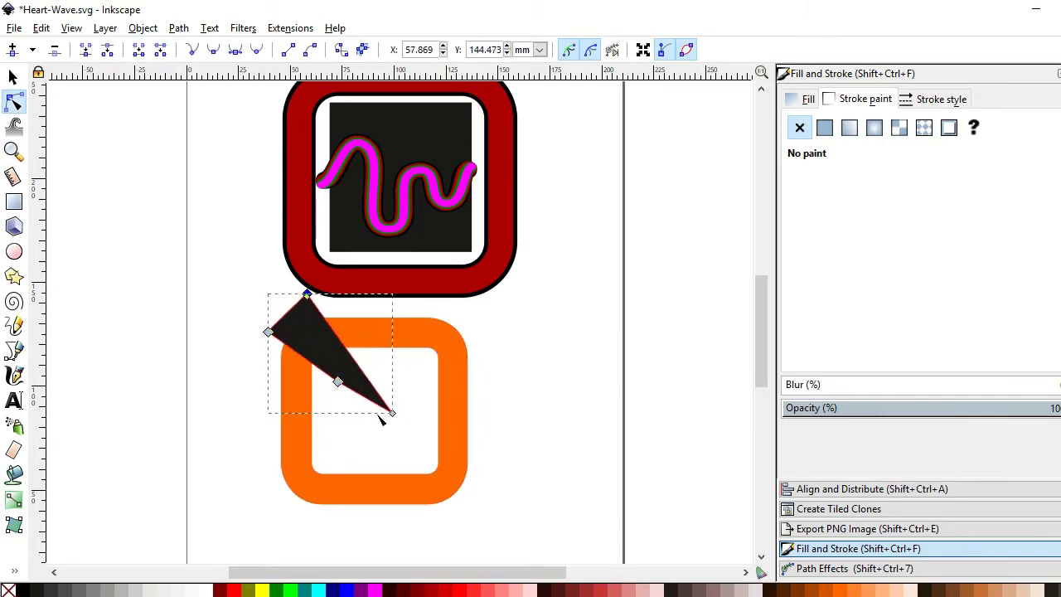
{"action": "left_click_drag", "start_coordinate": [393, 412], "coordinate": [347, 379]}
{"action": "left_click", "coordinate": [14, 76]}
{"action": "left_click", "coordinate": [310, 343]}
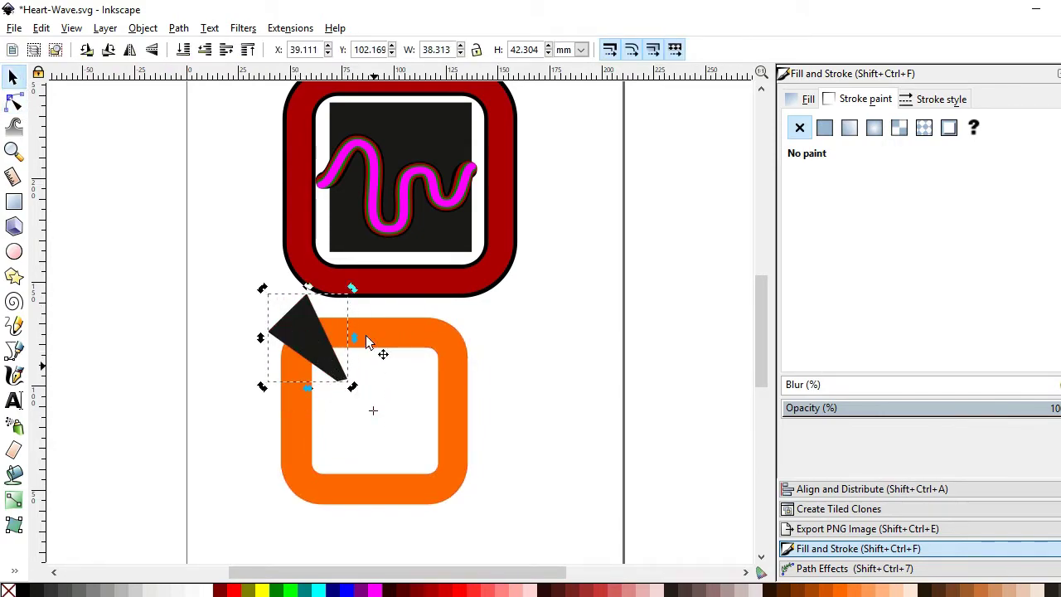
- Duplicate the wedge, rotating and mirroring copies into the other frame corners
{"action": "key", "text": "ctrl+d"}
{"action": "mouse_move", "coordinate": [352, 288]}
{"action": "left_mouse_down"}
{"action": "mouse_move", "coordinate": [488, 351]}
{"action": "mouse_move", "coordinate": [506, 386]}
{"action": "mouse_move", "coordinate": [473, 481]}
{"action": "mouse_move", "coordinate": [494, 530]}
{"action": "left_mouse_up"}
{"action": "key", "text": "ctrl+d"}
{"action": "key", "text": "ctrl+d"}
{"action": "key", "text": "h"}
{"action": "left_click_drag", "start_coordinate": [448, 477], "coordinate": [305, 478]}
{"action": "left_click", "coordinate": [585, 386]}
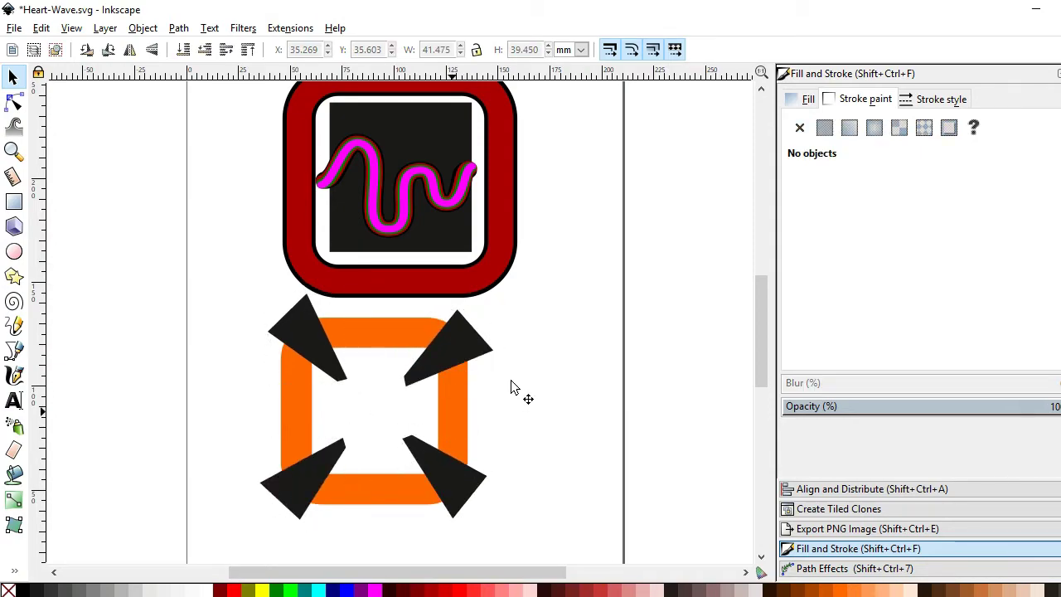
{"action": "key", "text": "Tab"}
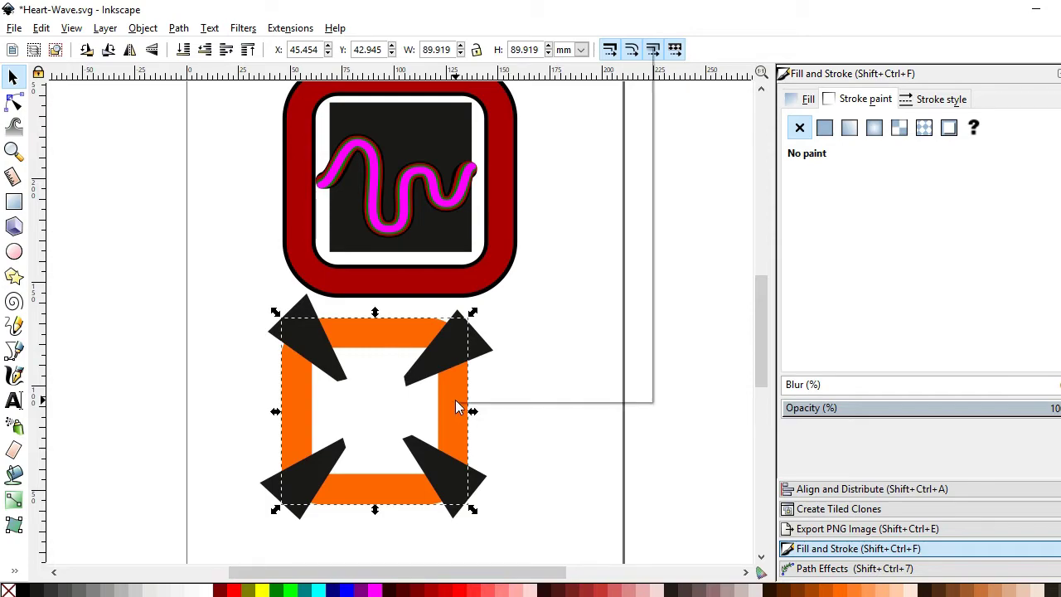
- Fill the frame with a radial gradient, 808080 centre to dark 1a1a1a edge
{"action": "left_click", "coordinate": [874, 127]}
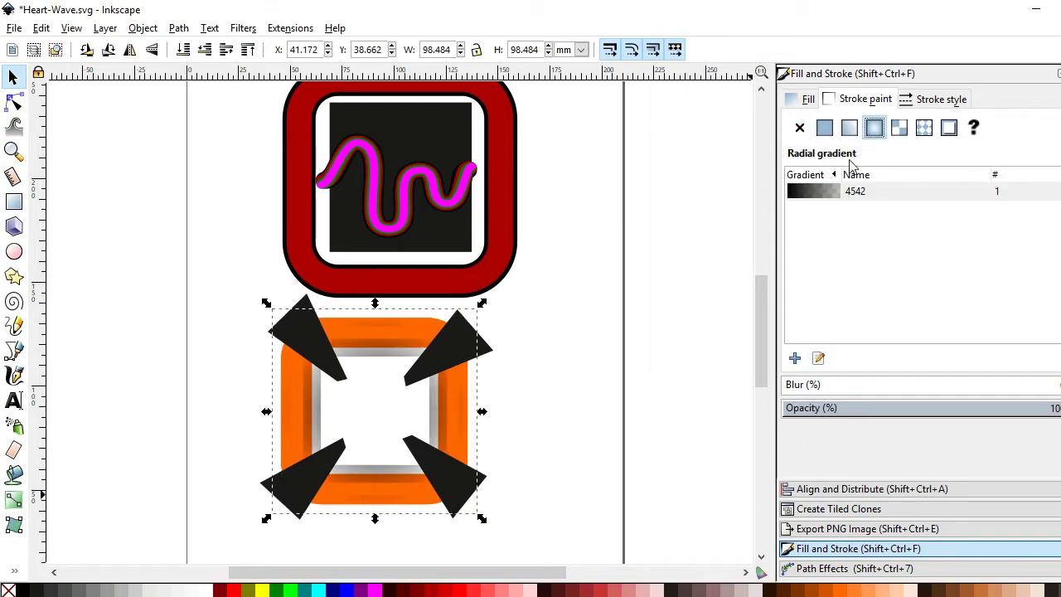
{"action": "left_click", "coordinate": [807, 98]}
{"action": "left_click", "coordinate": [873, 127]}
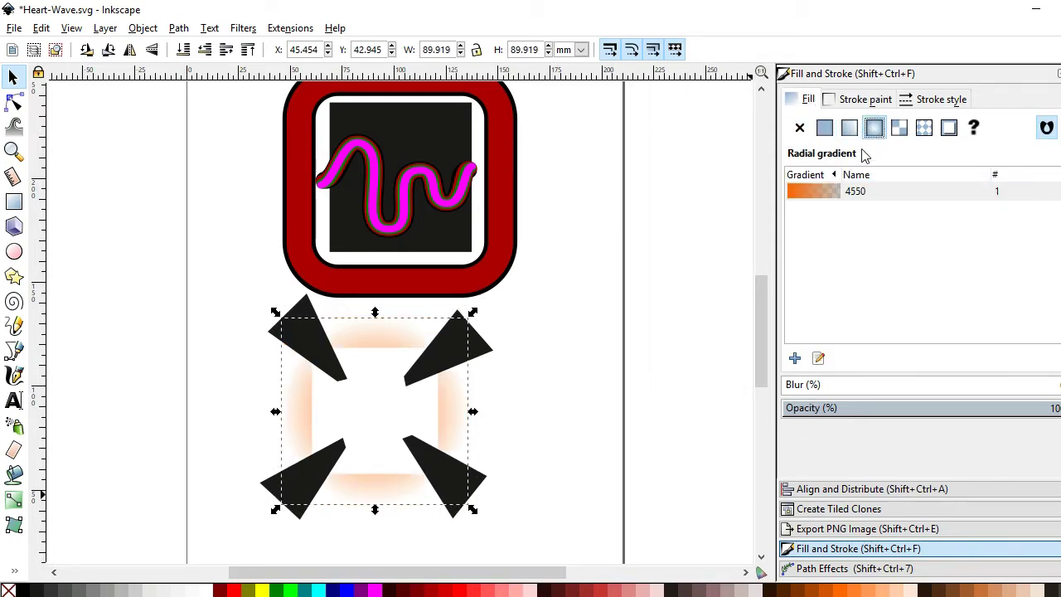
{"action": "left_click", "coordinate": [818, 357]}
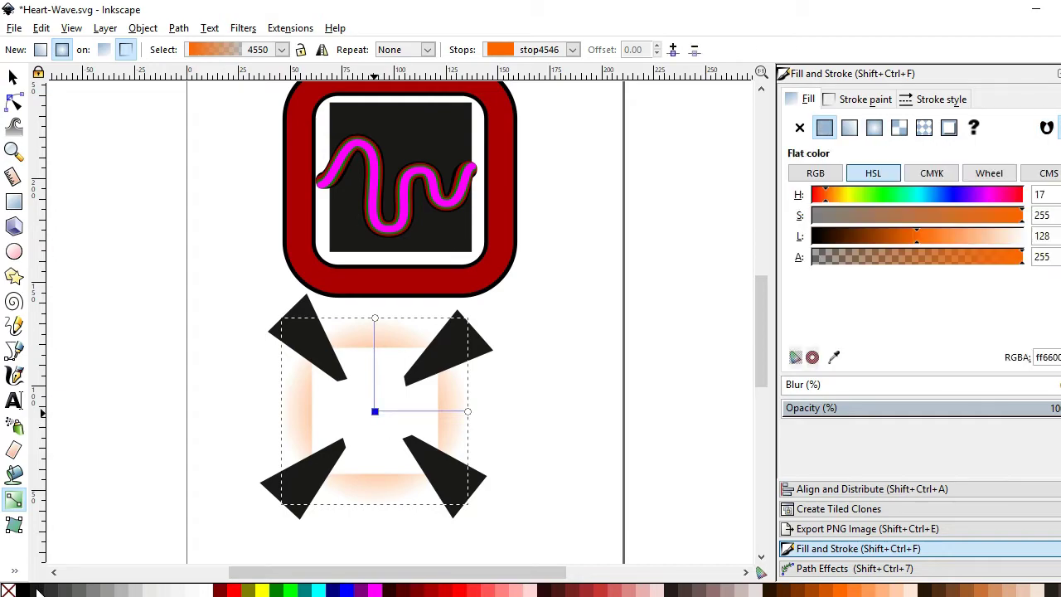
{"action": "left_click", "coordinate": [468, 411]}
{"action": "left_click", "coordinate": [468, 411]}
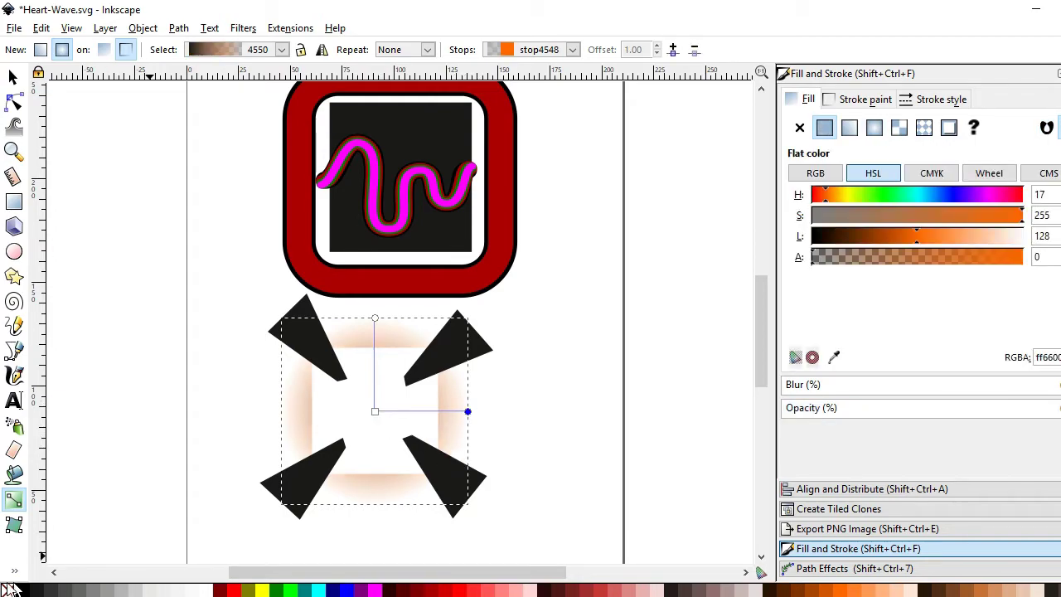
{"action": "left_click", "coordinate": [37, 592]}
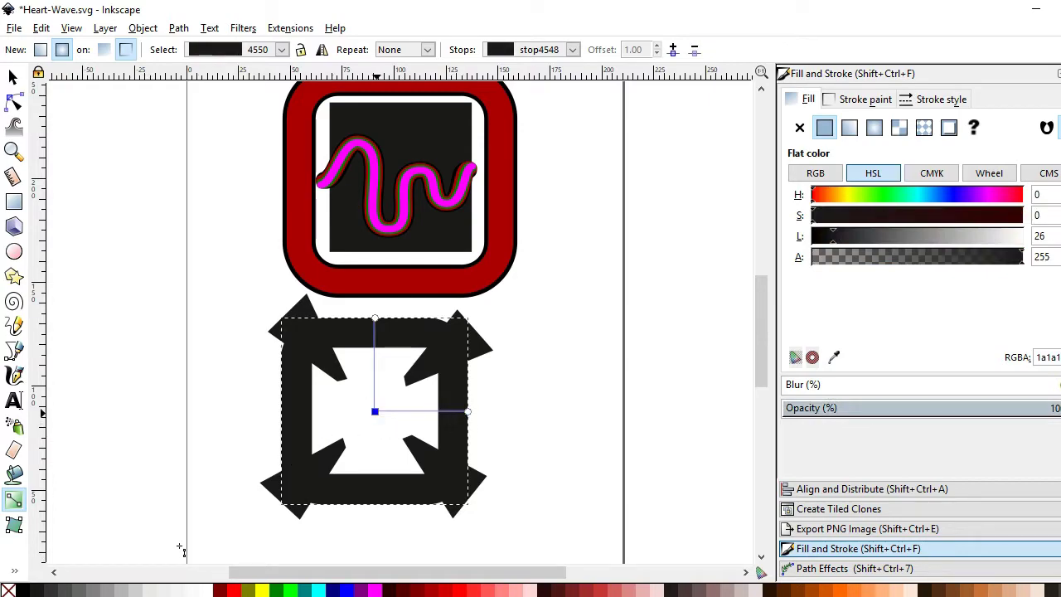
{"action": "left_click", "coordinate": [89, 592]}
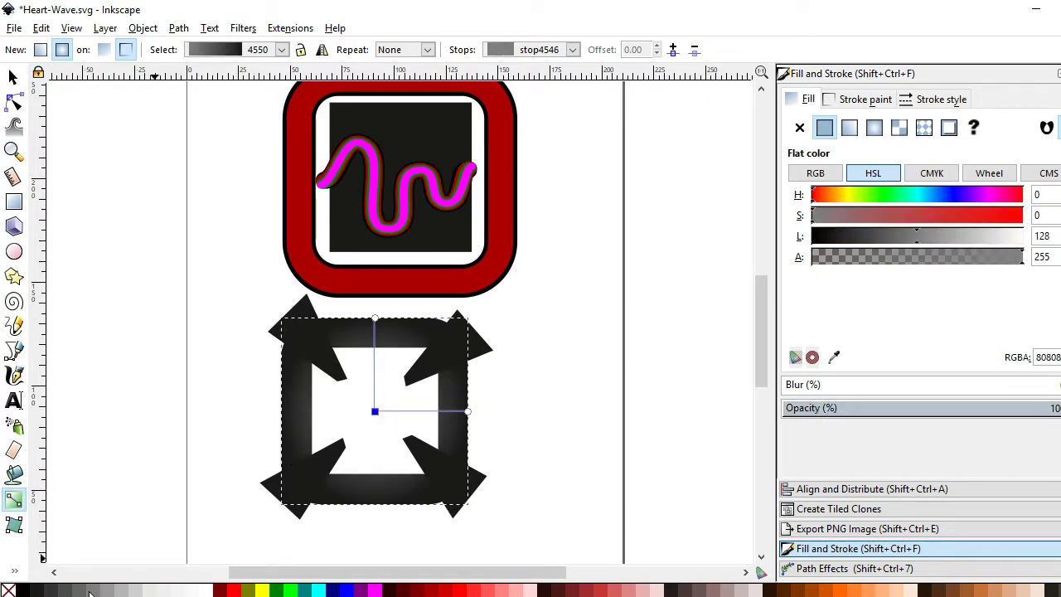
- Fill the four wedges mid grey 808080
{"action": "left_click", "coordinate": [13, 76]}
{"action": "left_click", "coordinate": [447, 329]}
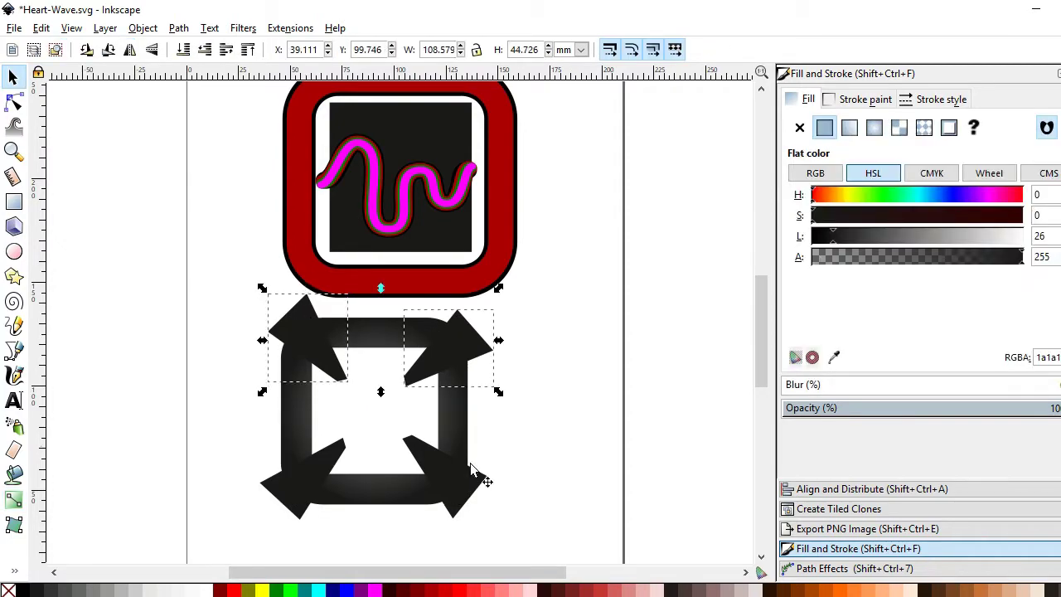
{"action": "left_click", "coordinate": [102, 591]}
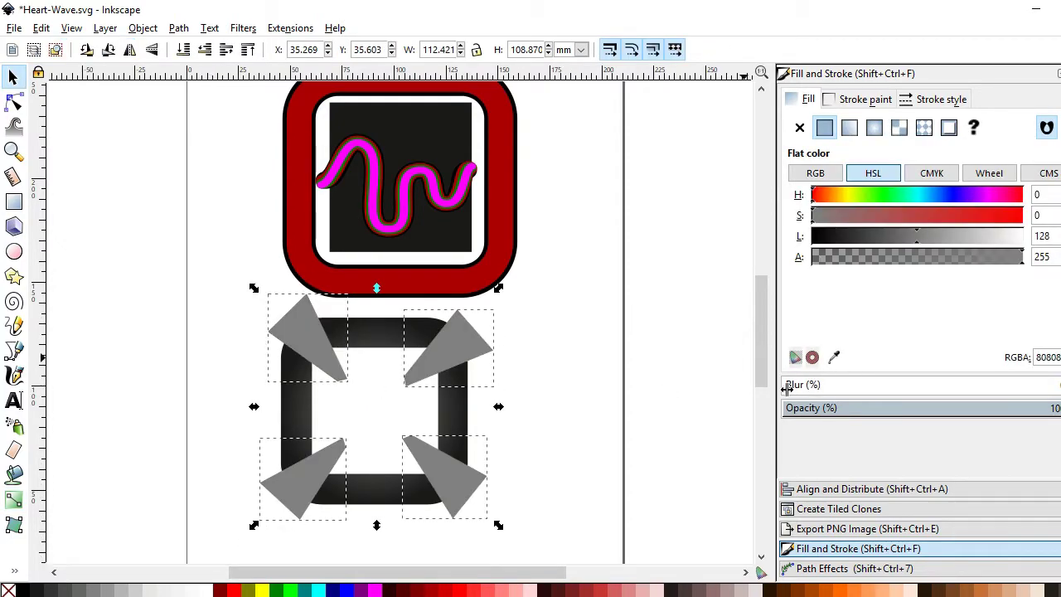
- Blur the four grey wedges and select all of them
{"action": "left_click_drag", "start_coordinate": [787, 387], "coordinate": [808, 384]}
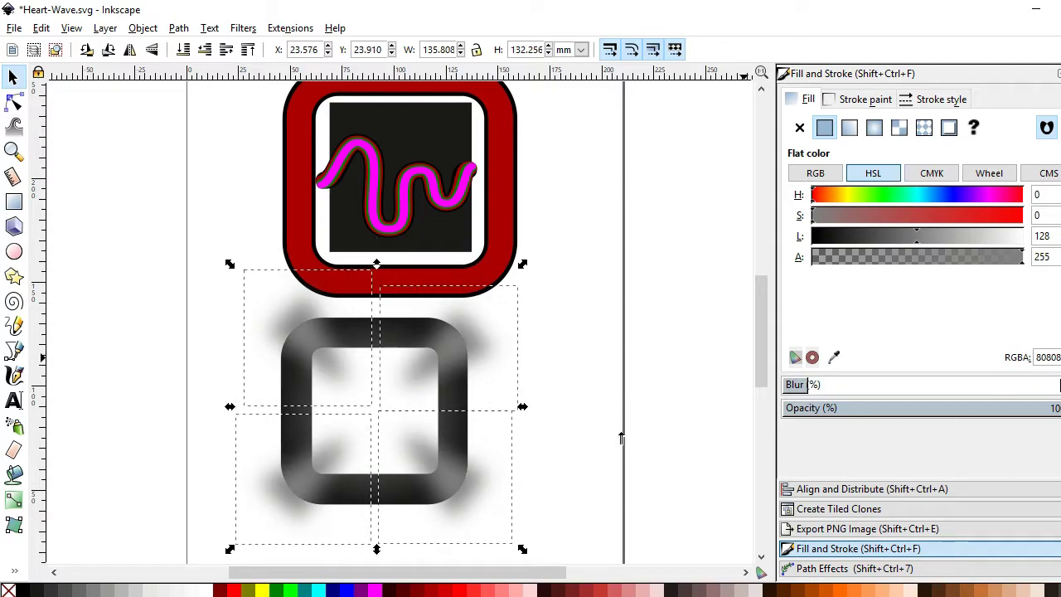
{"action": "left_click_drag", "start_coordinate": [805, 385], "coordinate": [802, 384]}
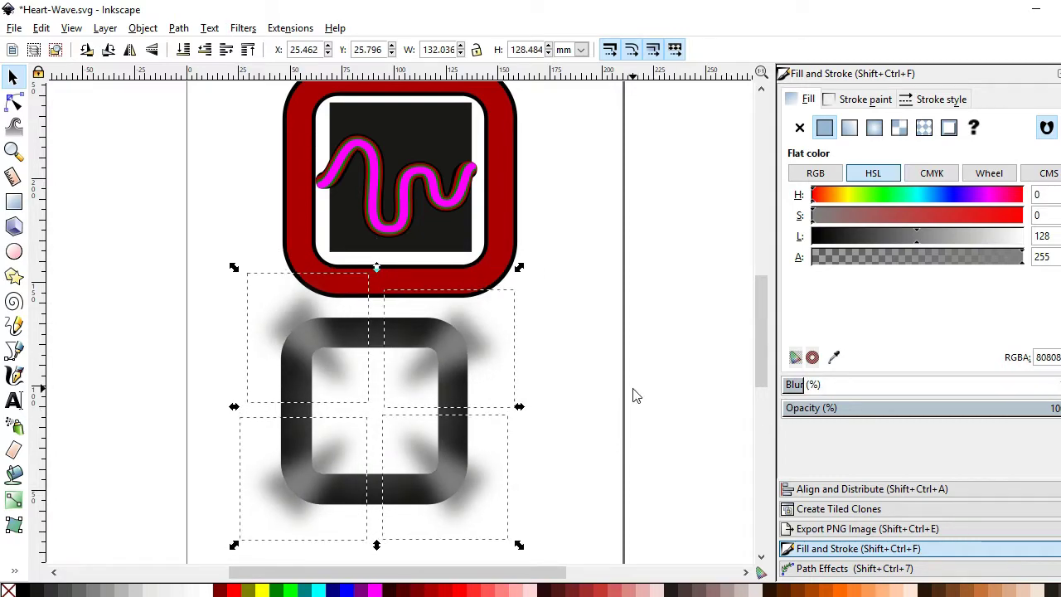
{"action": "left_click", "coordinate": [473, 425]}
{"action": "left_click", "coordinate": [497, 367], "text": "shift"}
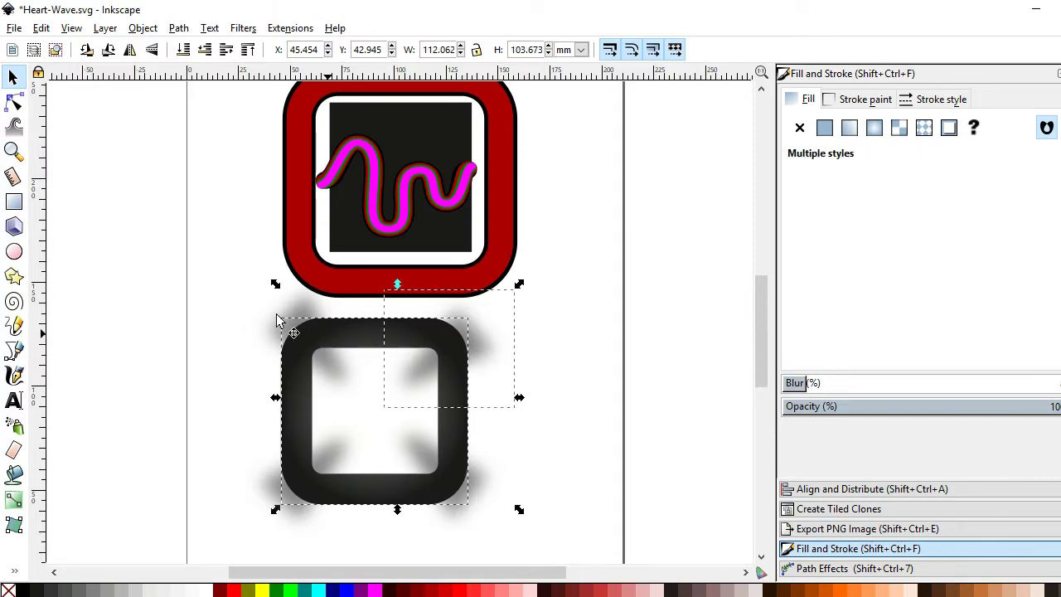
{"action": "left_click", "coordinate": [492, 344]}
{"action": "left_click", "coordinate": [313, 307], "text": "shift"}
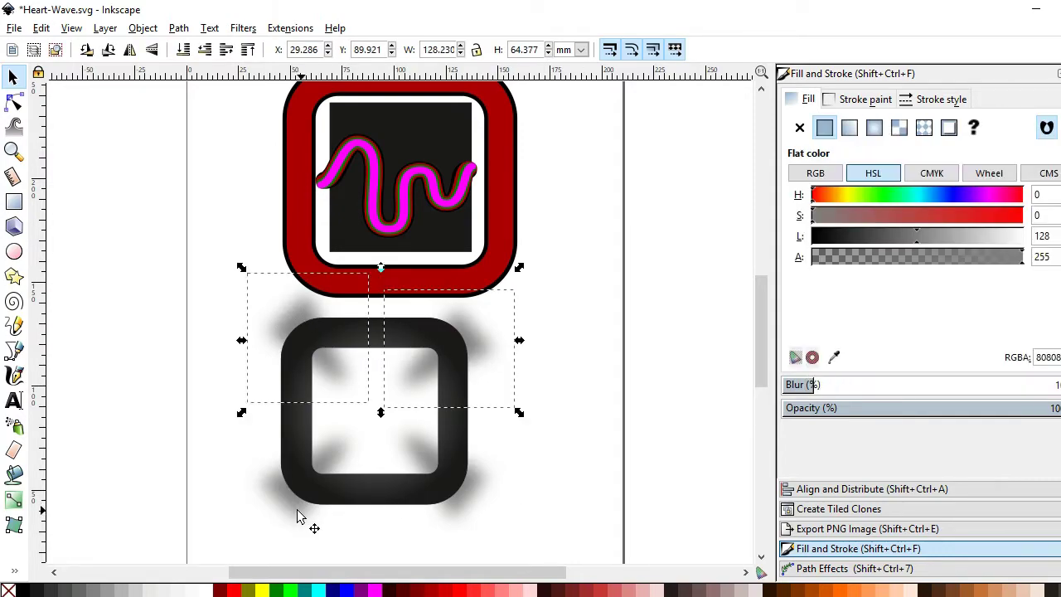
{"action": "left_click", "coordinate": [298, 515], "text": "shift"}
{"action": "left_click", "coordinate": [473, 519], "text": "shift"}
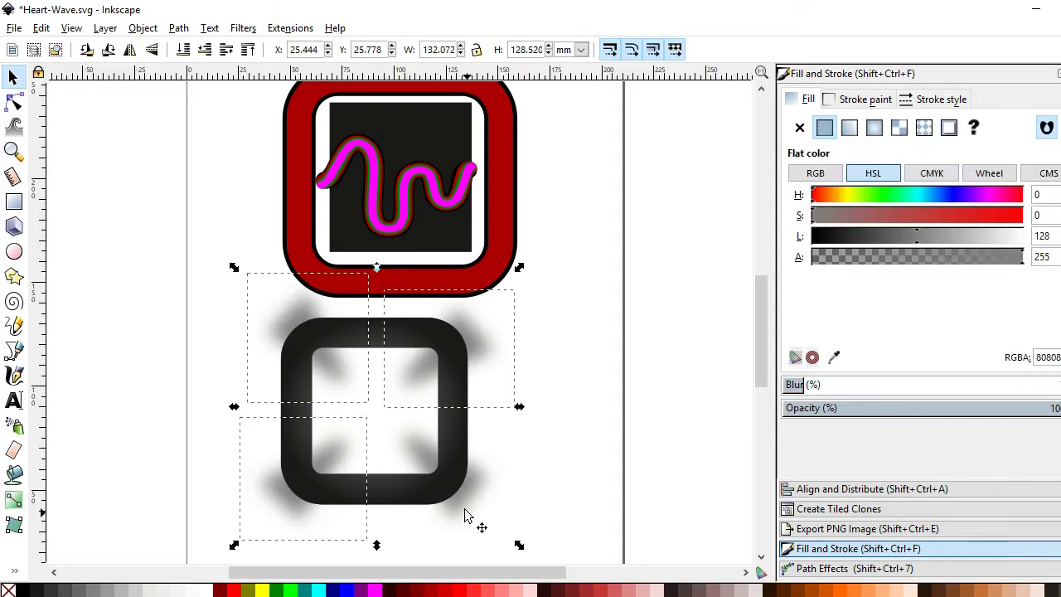
- Group the blurred wedges and clip them to the rounded frame
{"action": "left_click", "coordinate": [143, 28]}
{"action": "left_click", "coordinate": [157, 161]}
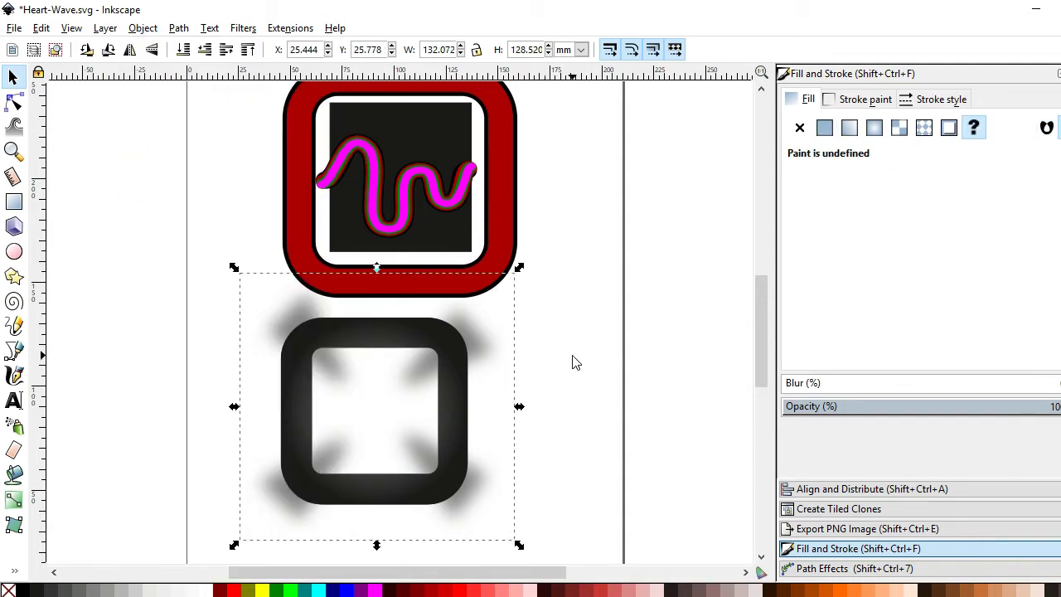
{"action": "left_click", "coordinate": [458, 410], "text": "shift"}
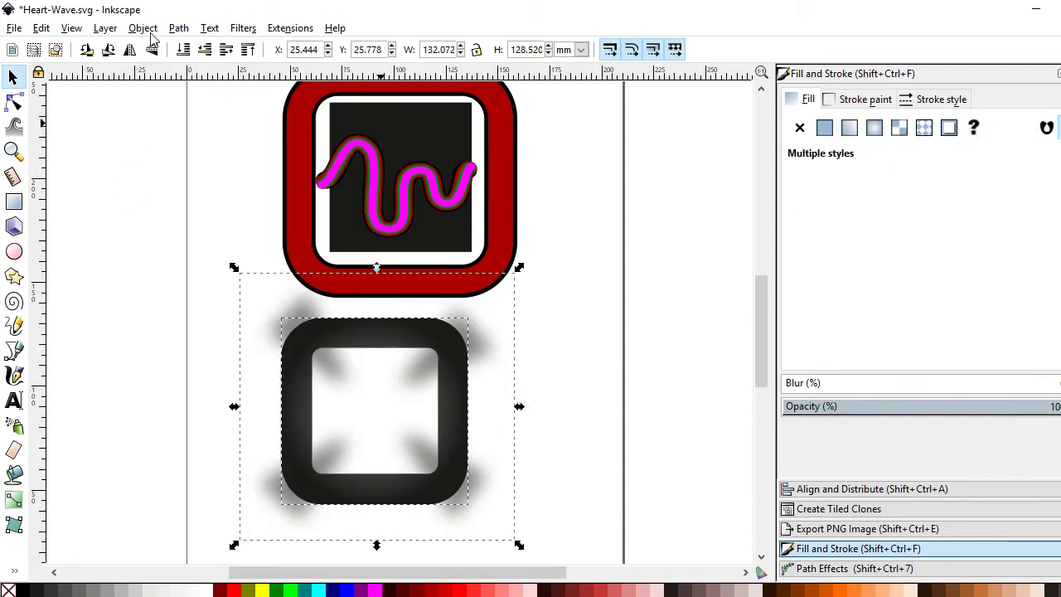
{"action": "left_click", "coordinate": [145, 30]}
{"action": "left_click", "coordinate": [419, 224]}
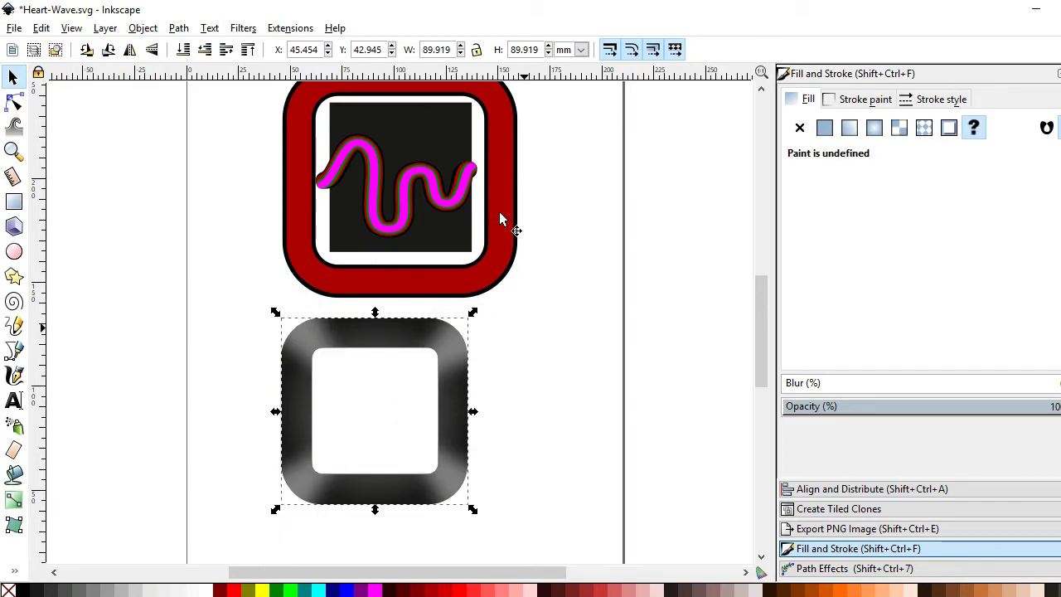
{"action": "left_click", "coordinate": [429, 125], "text": "shift"}
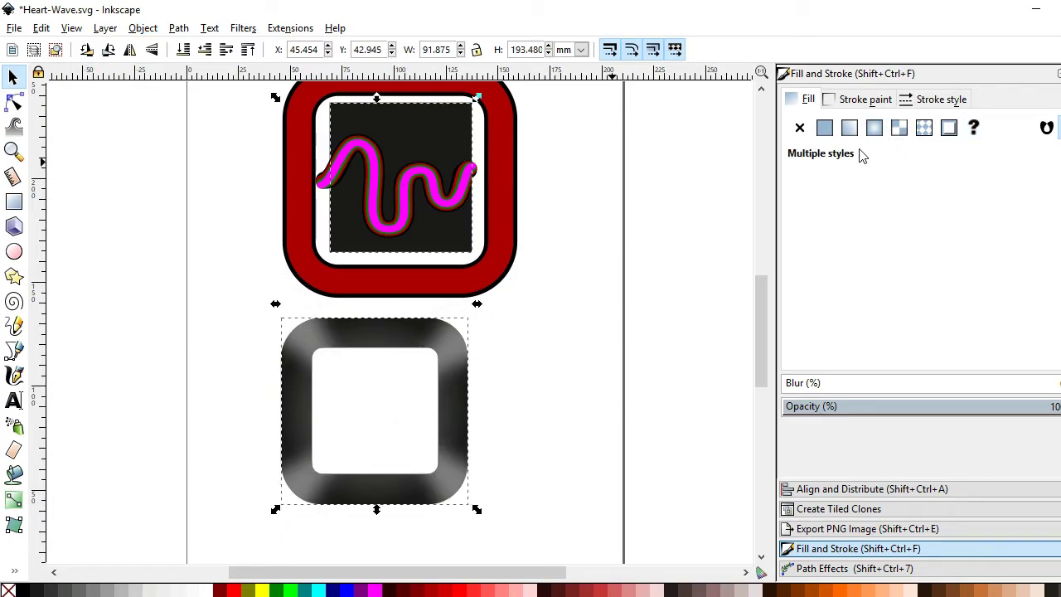
- Centre the blurred frame horizontally and vertically on the top icon
{"action": "key", "text": "Escape"}
{"action": "key", "text": "shift+ctrl+a"}
{"action": "left_click_drag", "start_coordinate": [531, 528], "coordinate": [172, 298]}
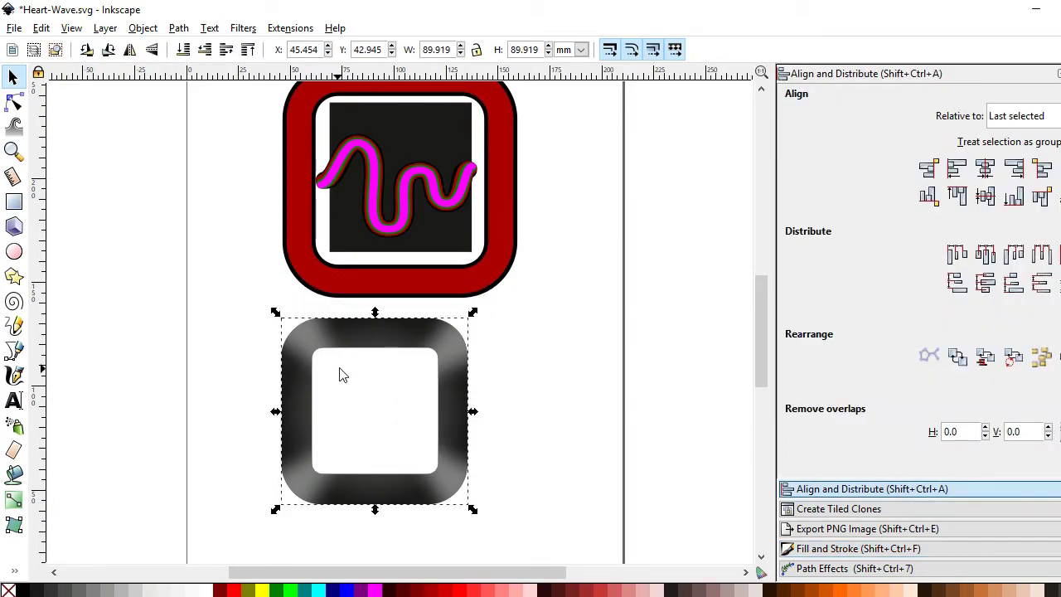
{"action": "left_click", "coordinate": [388, 179], "text": "shift"}
{"action": "left_click", "coordinate": [984, 168]}
{"action": "left_click", "coordinate": [985, 196]}
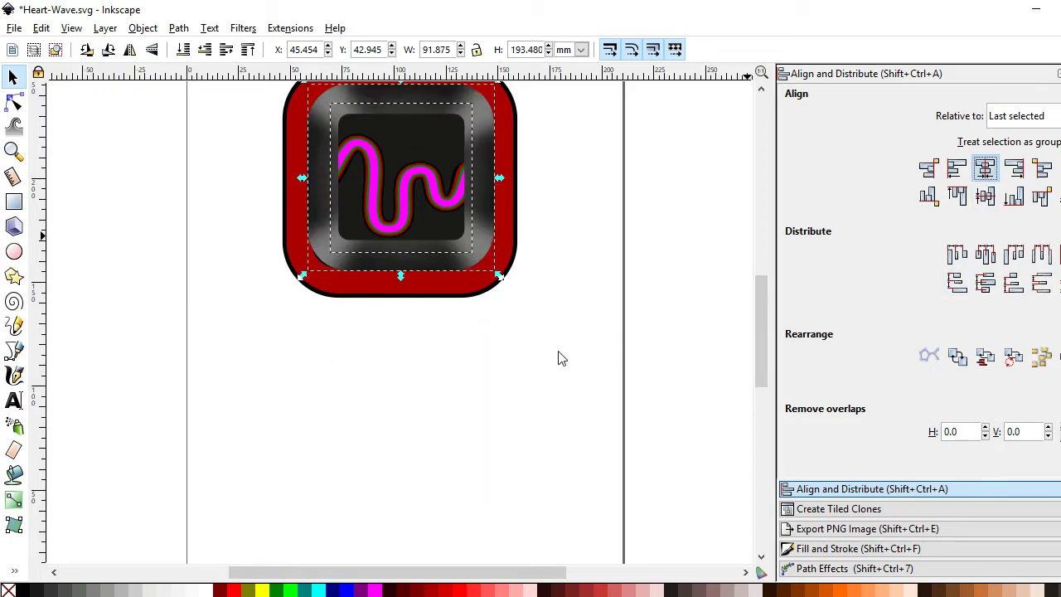
- Save the document
{"action": "left_click", "coordinate": [559, 357]}
{"action": "left_click_drag", "start_coordinate": [759, 325], "coordinate": [761, 298]}
{"action": "key", "text": "ctrl+s"}
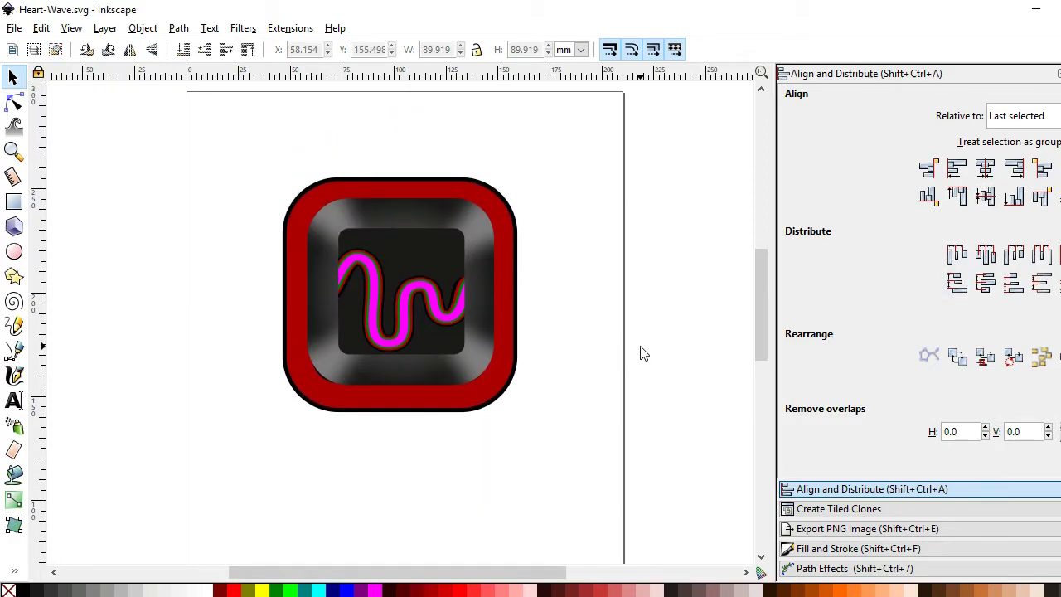
- Raise the grey frame and dark square to the top, then move the dark square below
{"action": "left_click", "coordinate": [470, 359]}
{"action": "left_click", "coordinate": [426, 243], "text": "shift"}
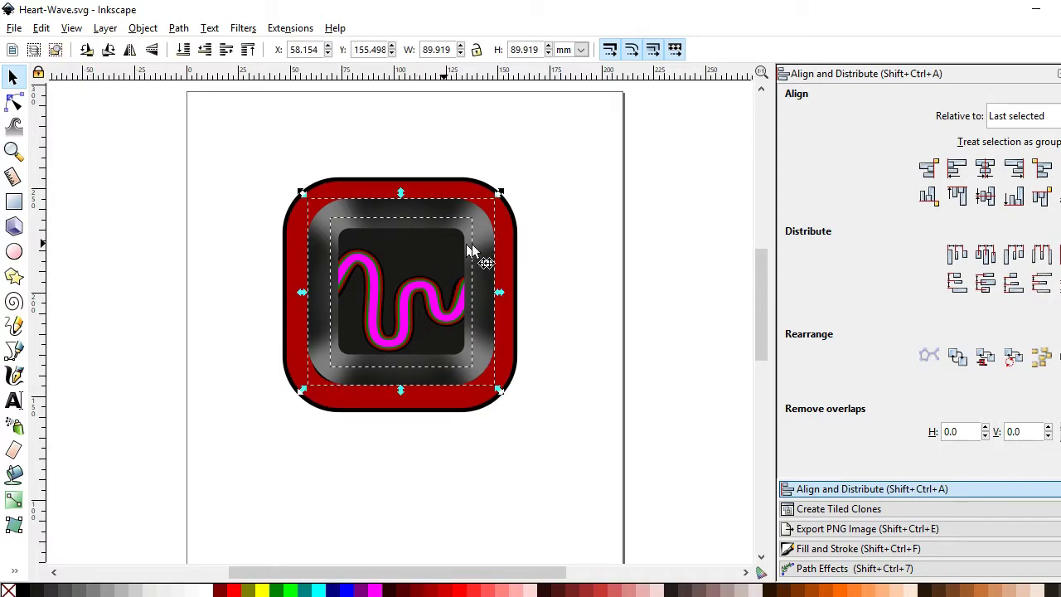
{"action": "left_click", "coordinate": [142, 28]}
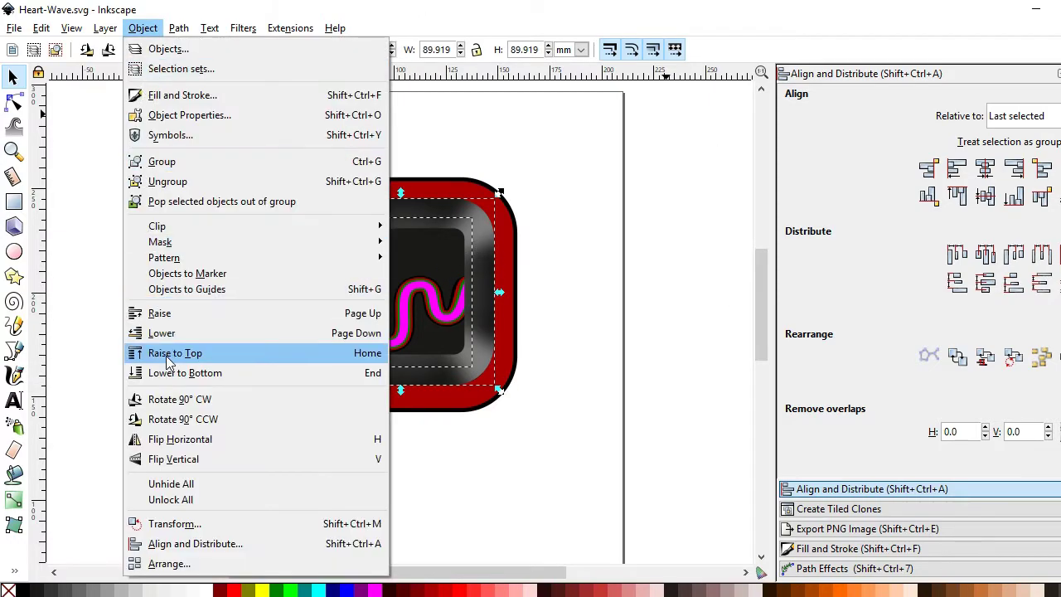
{"action": "left_click", "coordinate": [178, 352]}
{"action": "left_click", "coordinate": [457, 479]}
{"action": "left_click", "coordinate": [425, 253]}
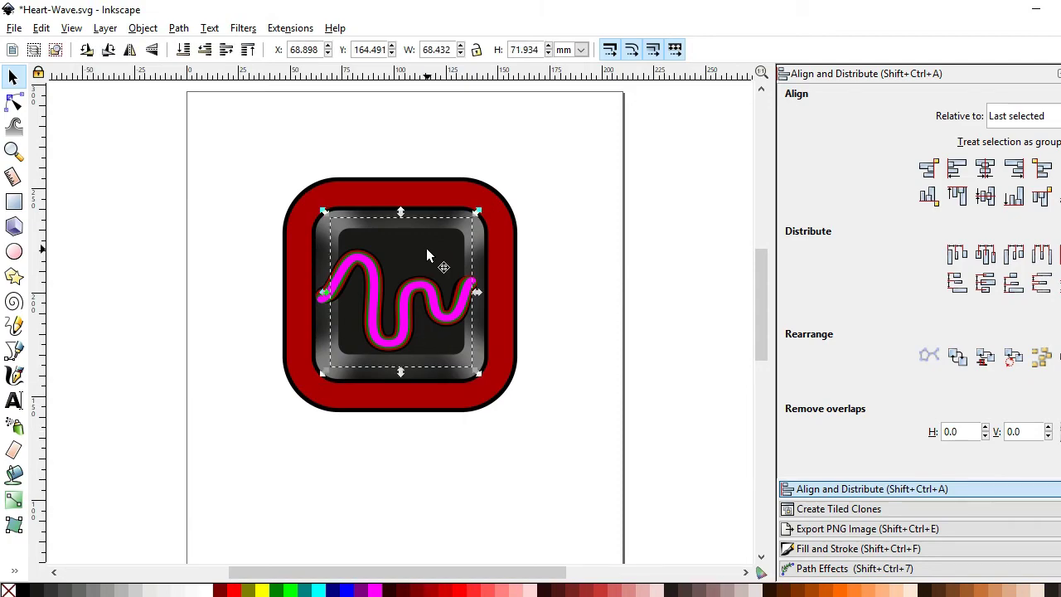
{"action": "left_click_drag", "start_coordinate": [426, 254], "coordinate": [414, 479]}
- Nudge the dark square lower and draw a tall narrow bar over it
{"action": "left_click_drag", "start_coordinate": [759, 338], "coordinate": [758, 375]}
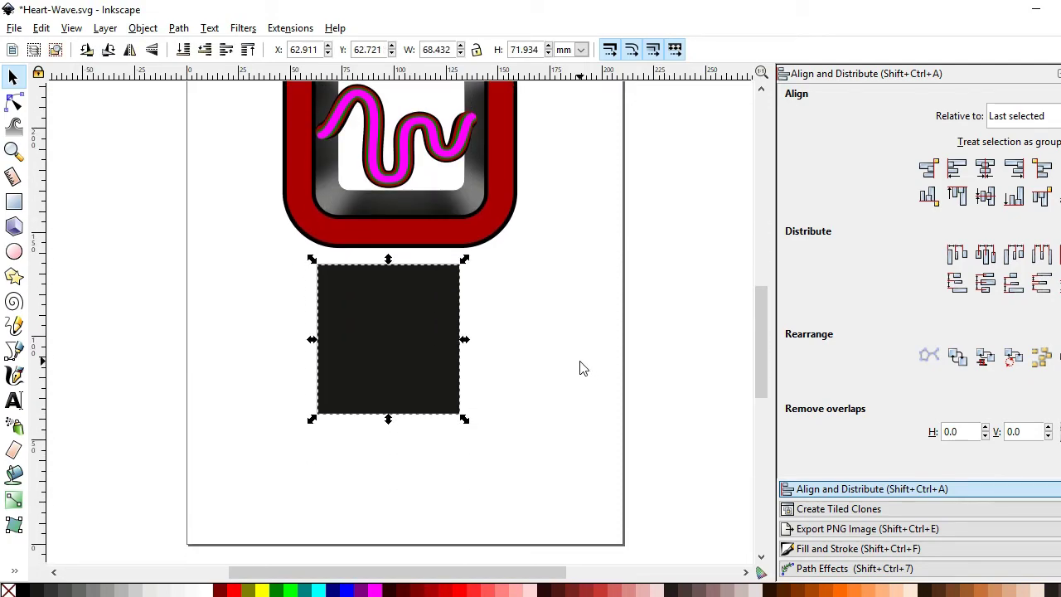
{"action": "left_click_drag", "start_coordinate": [407, 341], "coordinate": [407, 356]}
{"action": "key", "text": "Escape"}
{"action": "left_click", "coordinate": [15, 203]}
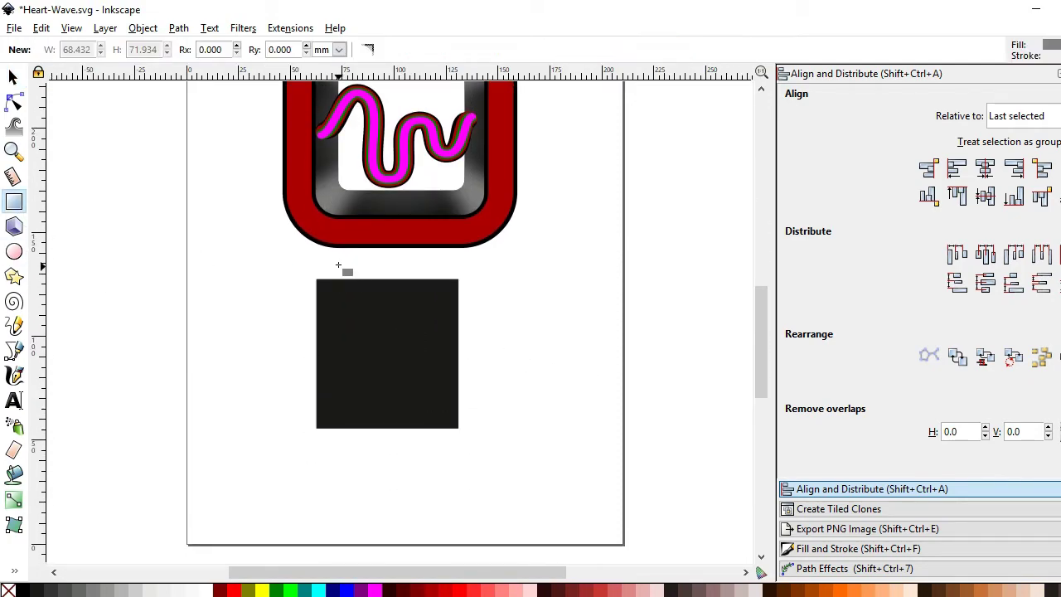
{"action": "left_click_drag", "start_coordinate": [333, 260], "coordinate": [368, 463]}
{"action": "key", "text": "s"}
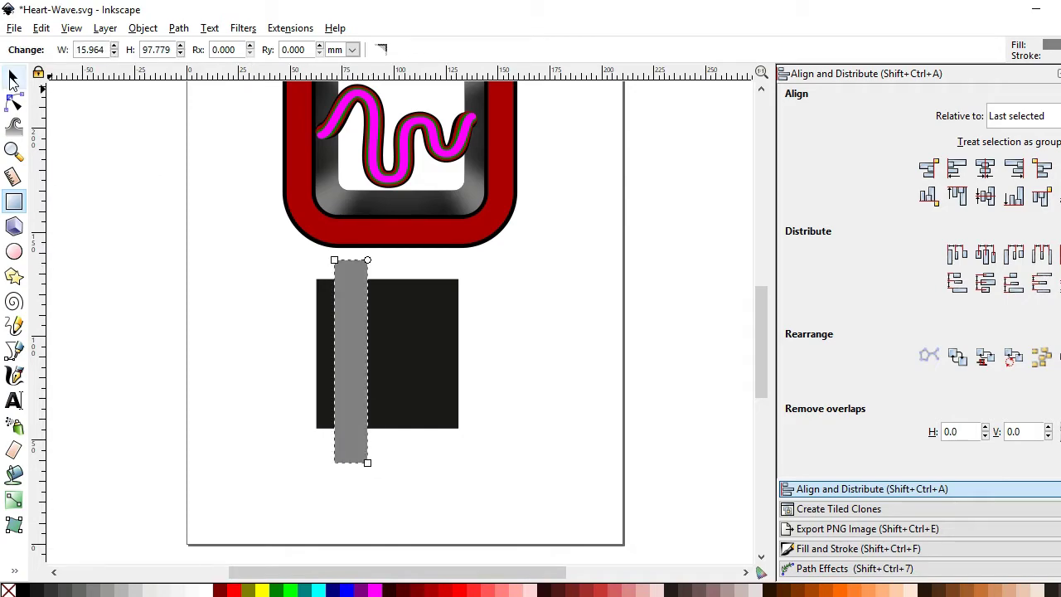
- Give the bar a flat orange outline of width 2 and no fill
{"action": "left_click", "coordinate": [835, 549]}
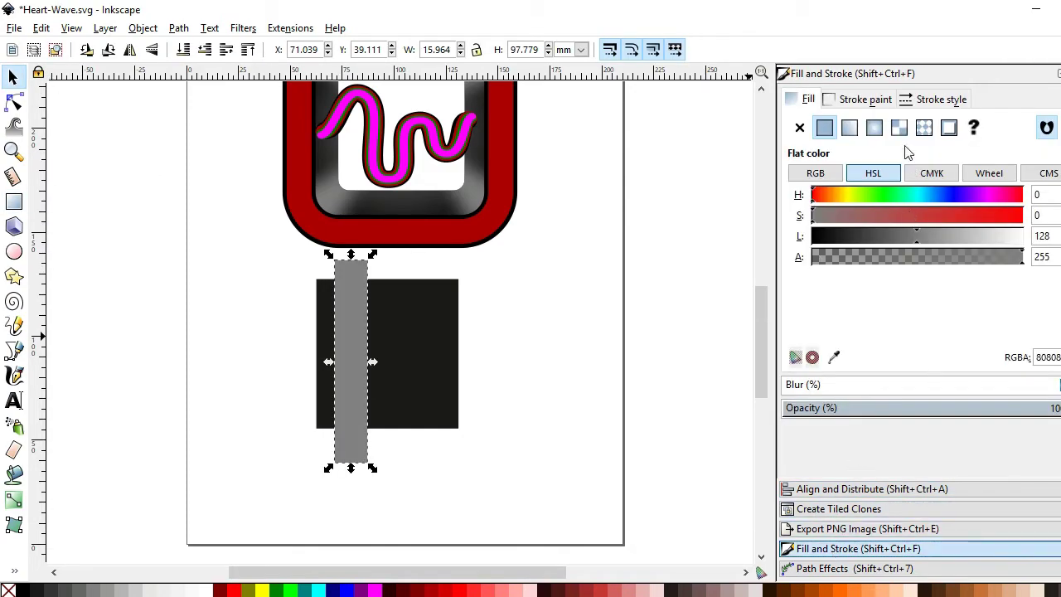
{"action": "left_click", "coordinate": [865, 100]}
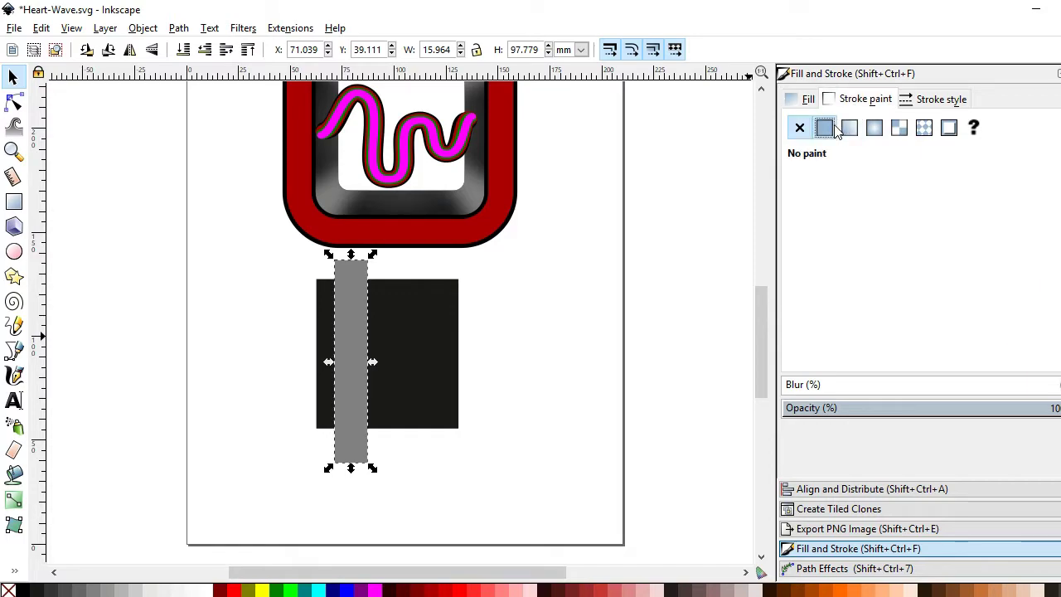
{"action": "left_click", "coordinate": [825, 127]}
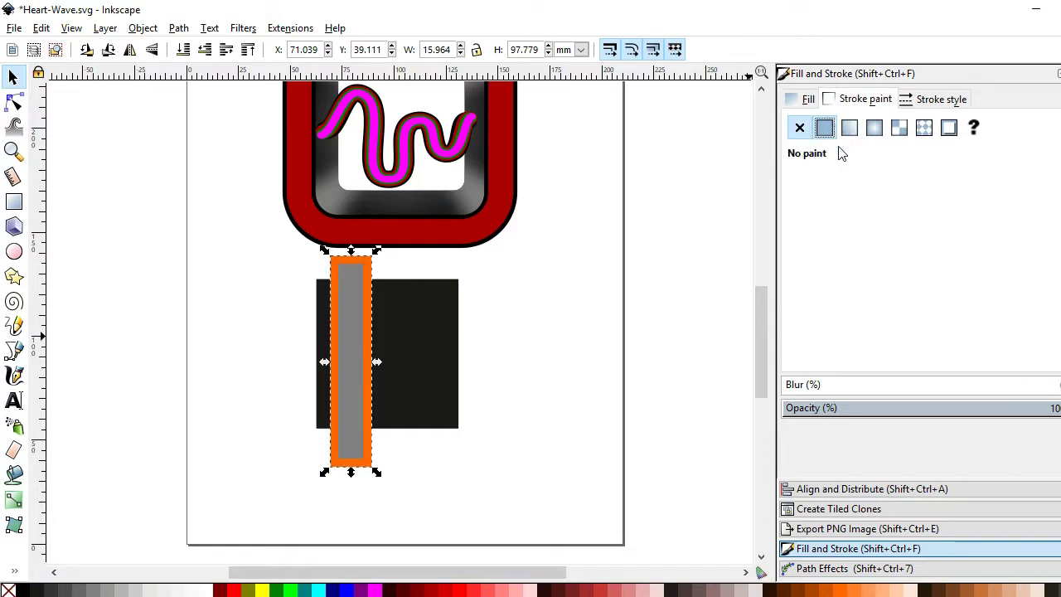
{"action": "left_click", "coordinate": [922, 100]}
{"action": "left_click_drag", "start_coordinate": [911, 126], "coordinate": [868, 133]}
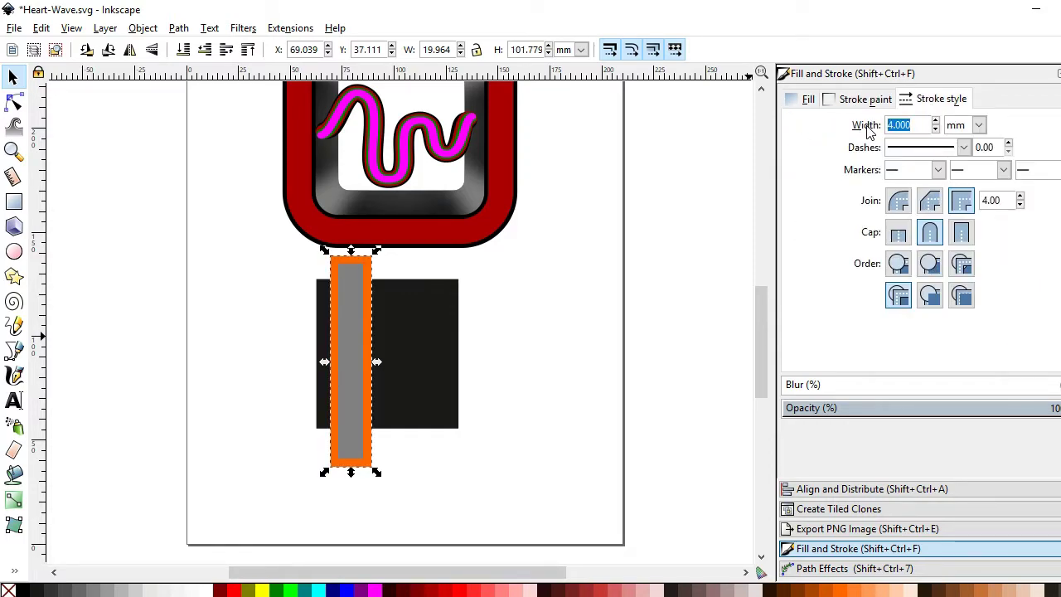
{"action": "type", "text": "2"}
{"action": "left_click", "coordinate": [820, 99]}
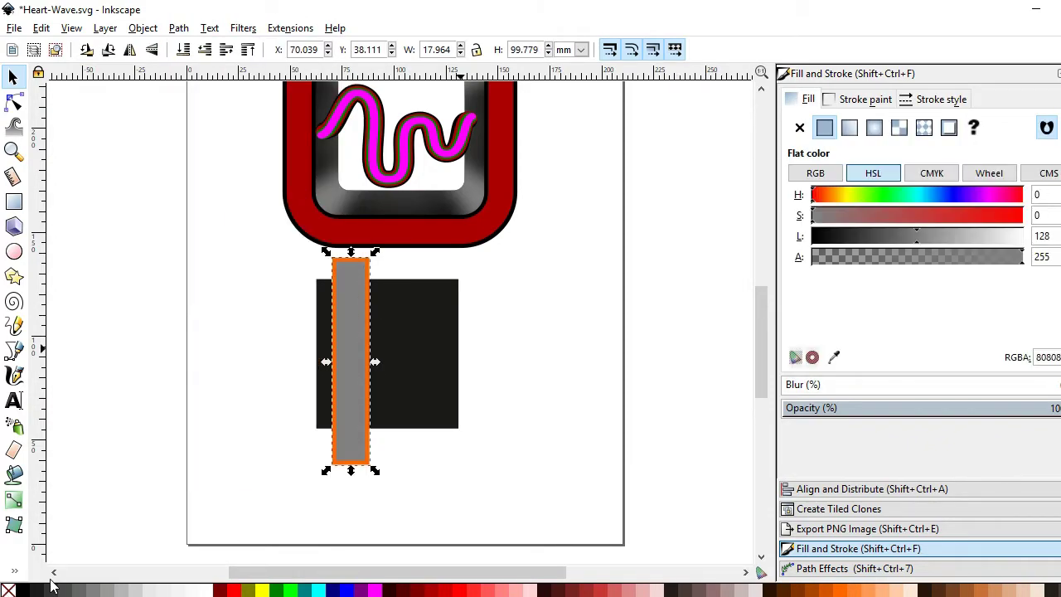
{"action": "left_click", "coordinate": [7, 590]}
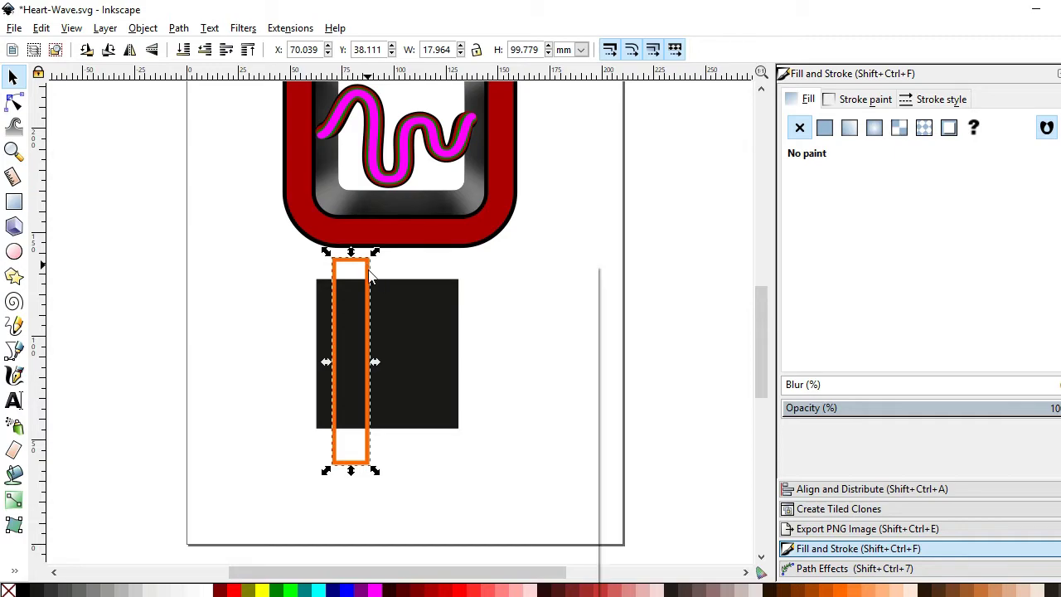
{"action": "right_click", "coordinate": [365, 263]}
{"action": "key", "text": "Escape"}
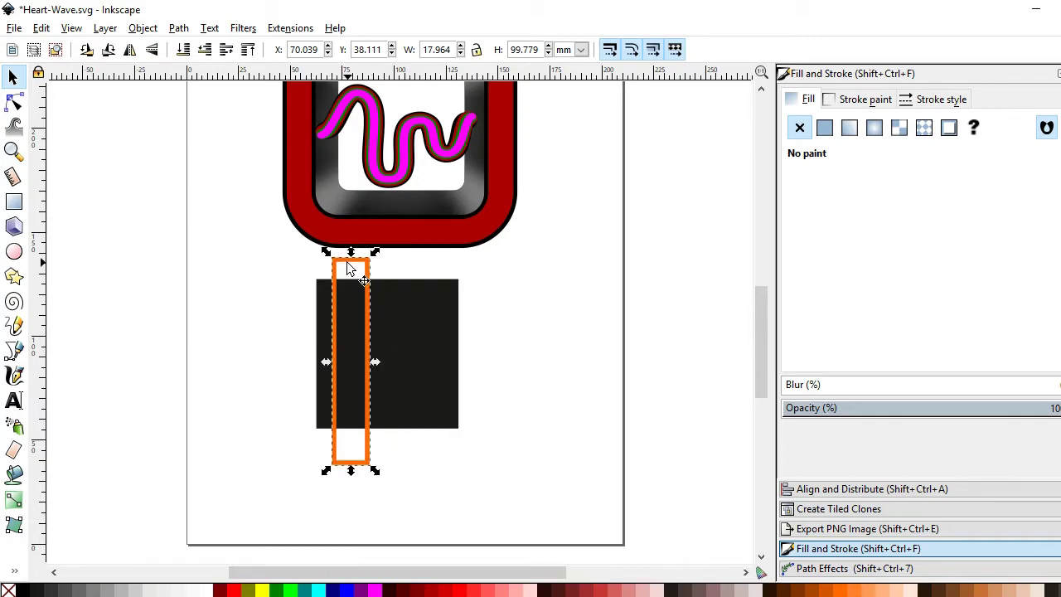
- Duplicate the bar into several copies spaced to the right
{"action": "key", "text": "ctrl+d"}
{"action": "left_click_drag", "start_coordinate": [348, 264], "coordinate": [452, 264]}
{"action": "key", "text": "ctrl+d"}
{"action": "key", "text": "ctrl+d"}
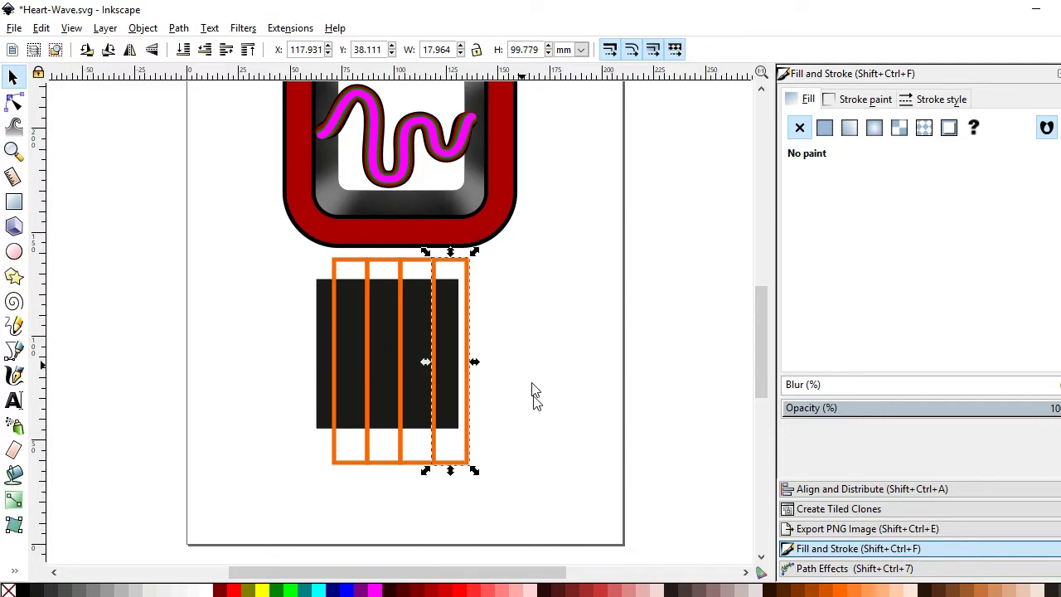
{"action": "left_click_drag", "start_coordinate": [537, 496], "coordinate": [329, 242]}
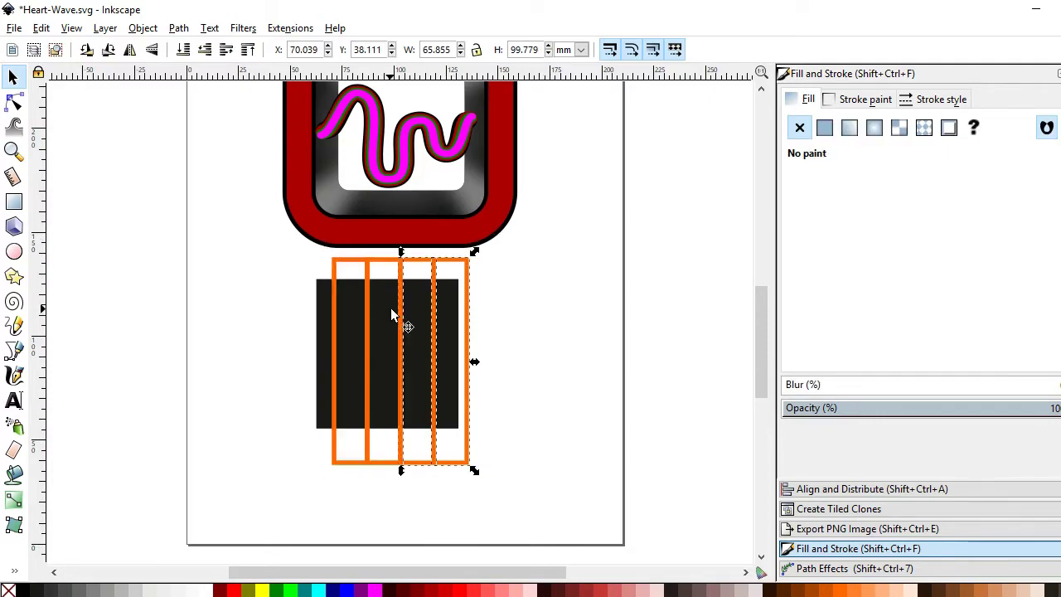
{"action": "key", "text": "ctrl+shift+a"}
{"action": "scroll", "coordinate": [911, 531], "scroll_direction": "down", "scroll_amount": 1}
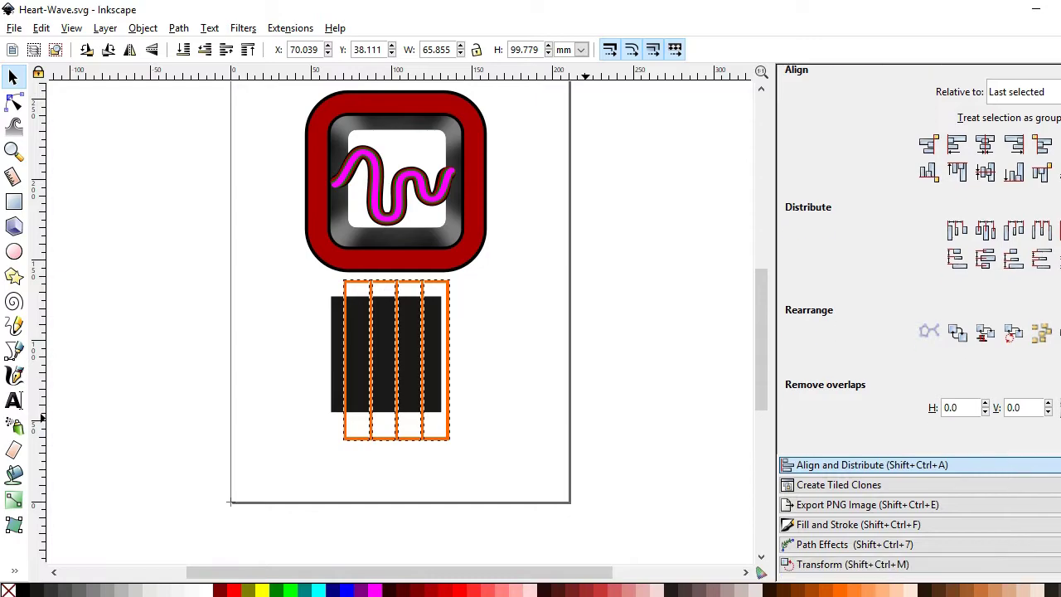
- Set the bar outlines to 1 mm and arrange five bars across the dark square
{"action": "left_click", "coordinate": [858, 525]}
{"action": "left_click", "coordinate": [940, 74]}
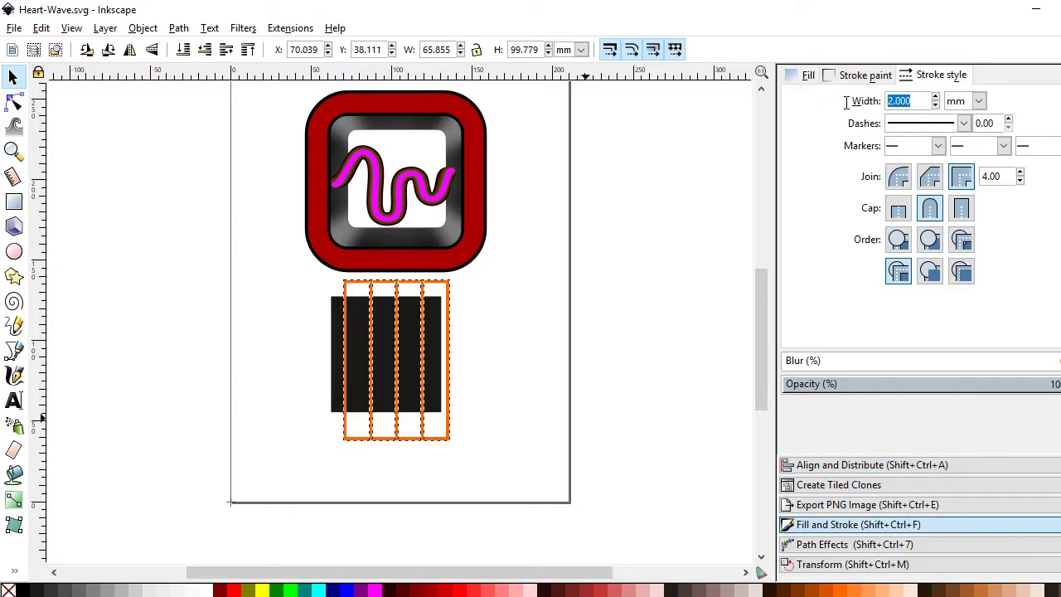
{"action": "type", "text": "1.000"}
{"action": "key", "text": "Return"}
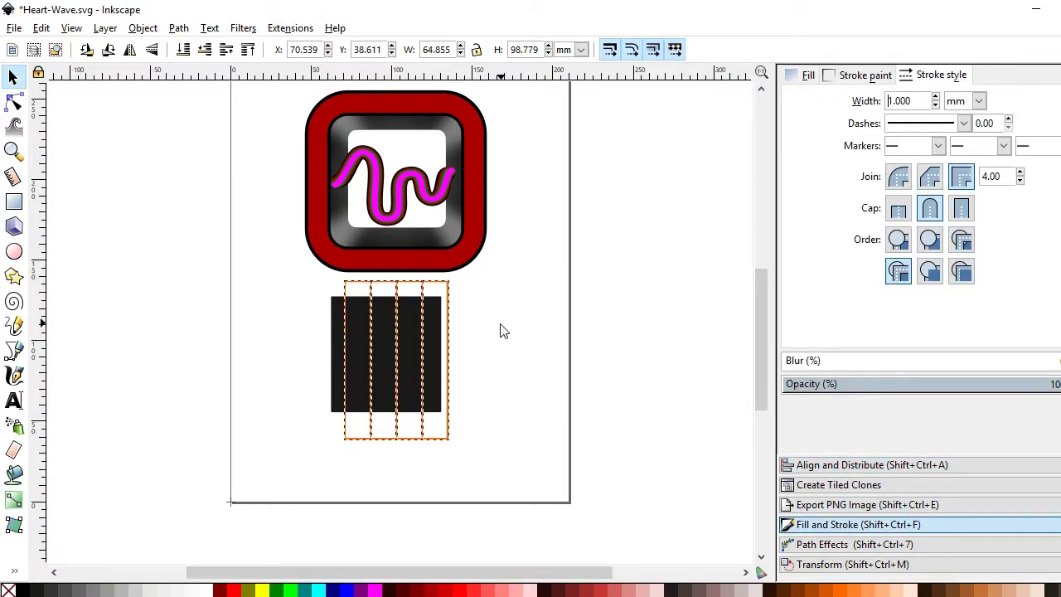
{"action": "type", "text": "2"}
{"action": "type", "text": "3"}
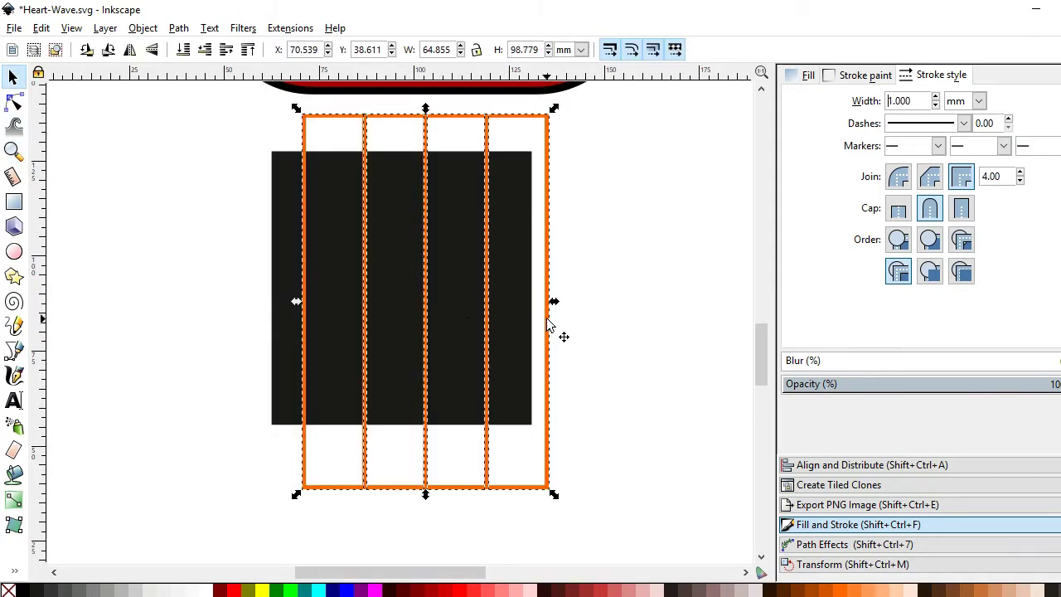
{"action": "left_click_drag", "start_coordinate": [545, 322], "coordinate": [527, 323]}
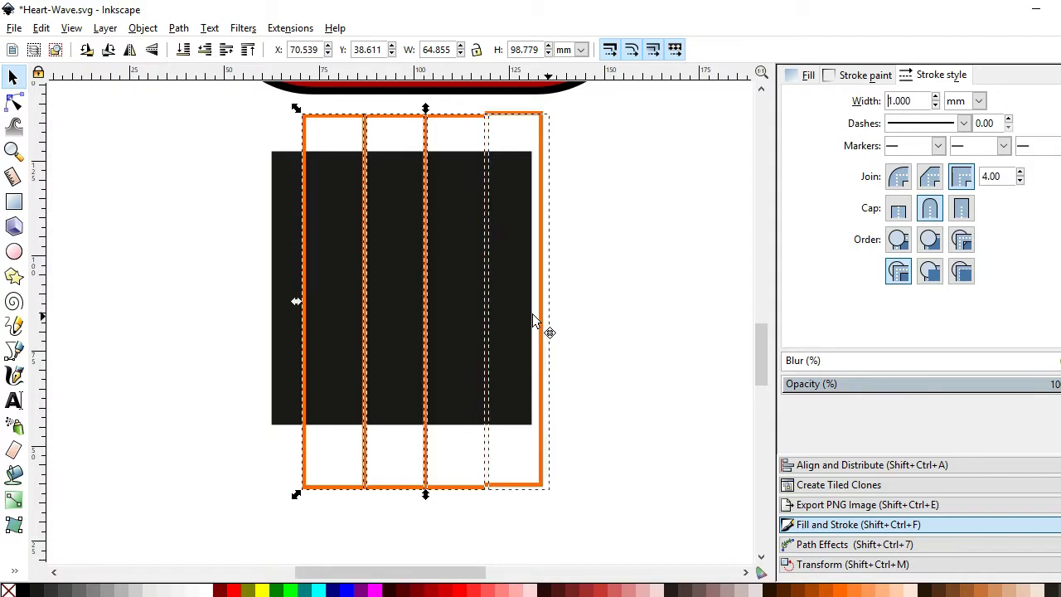
{"action": "left_click_drag", "start_coordinate": [570, 503], "coordinate": [427, 101]}
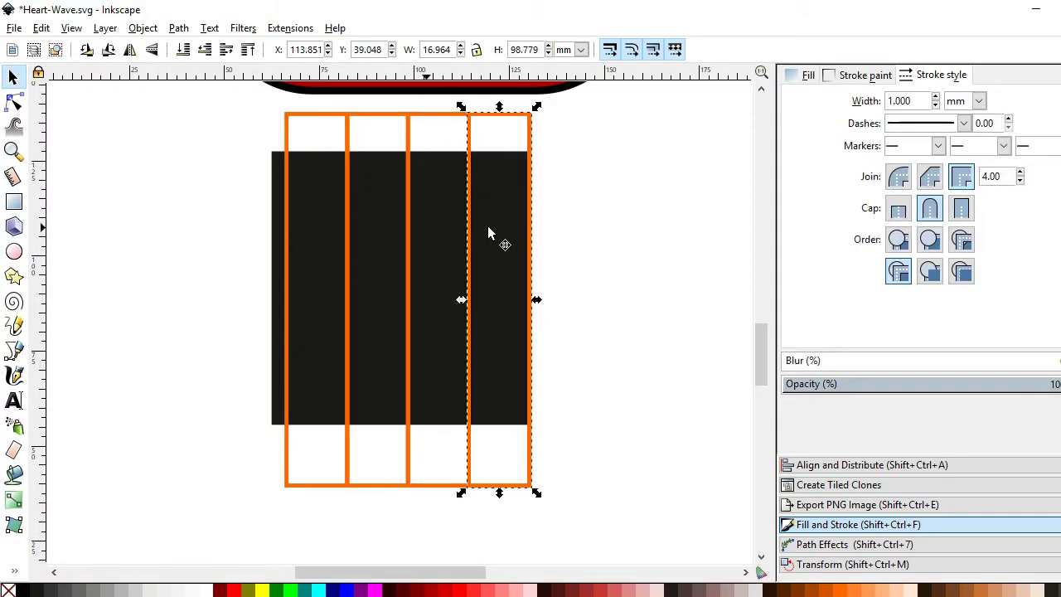
{"action": "mouse_move", "coordinate": [531, 135]}
{"action": "left_mouse_down"}
{"action": "mouse_move", "coordinate": [561, 118]}
{"action": "mouse_move", "coordinate": [590, 156]}
{"action": "left_mouse_up"}
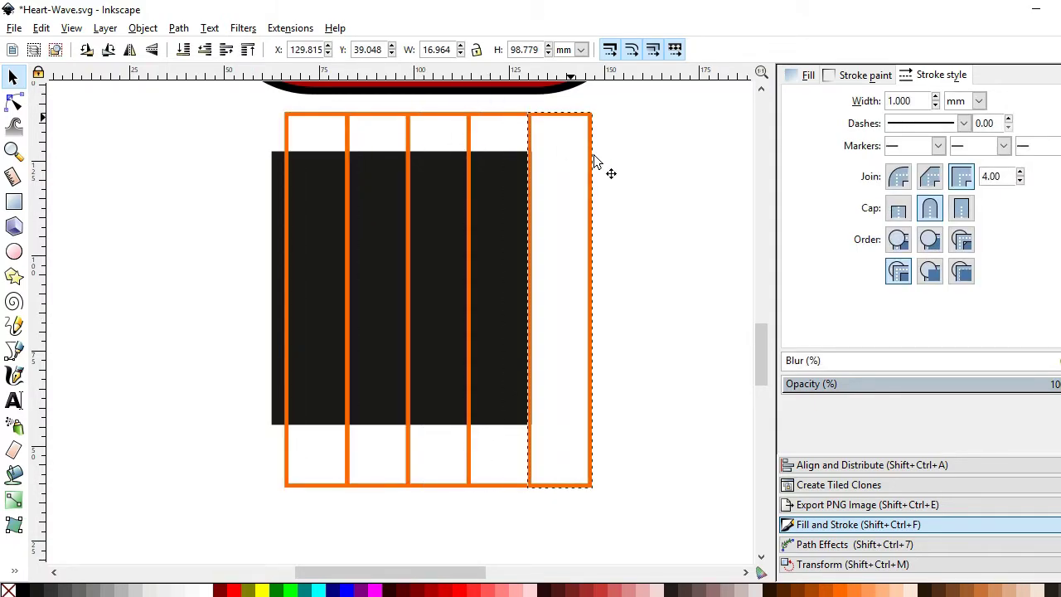
{"action": "left_click", "coordinate": [650, 481]}
{"action": "key", "text": "ctrl+a"}
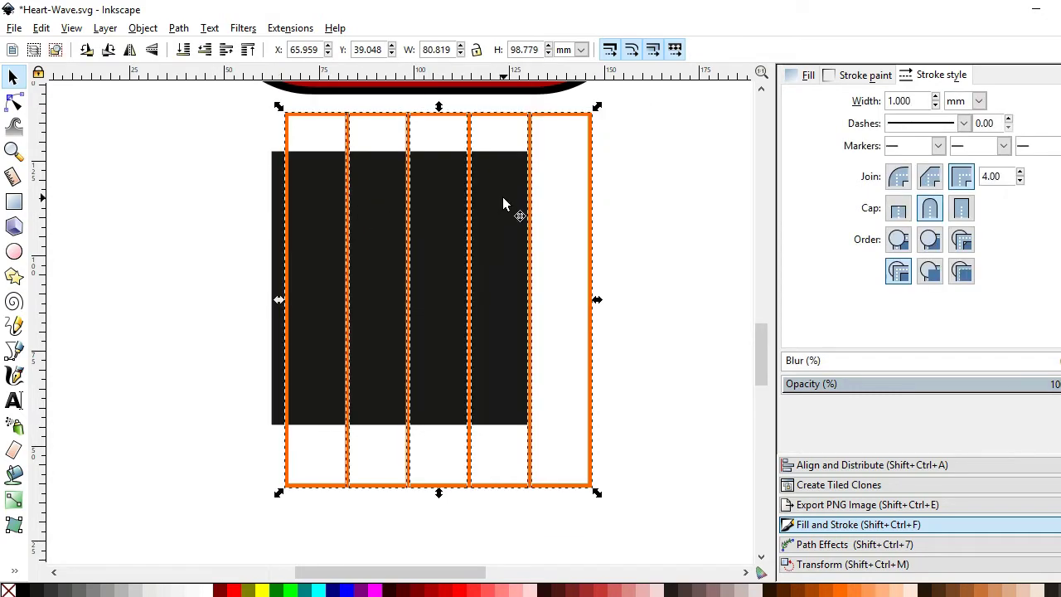
- Convert the five bars' outlines to filled paths and combine them into one path
{"action": "left_click", "coordinate": [606, 147]}
{"action": "left_click_drag", "start_coordinate": [279, 105], "coordinate": [603, 509]}
{"action": "left_click", "coordinate": [178, 27]}
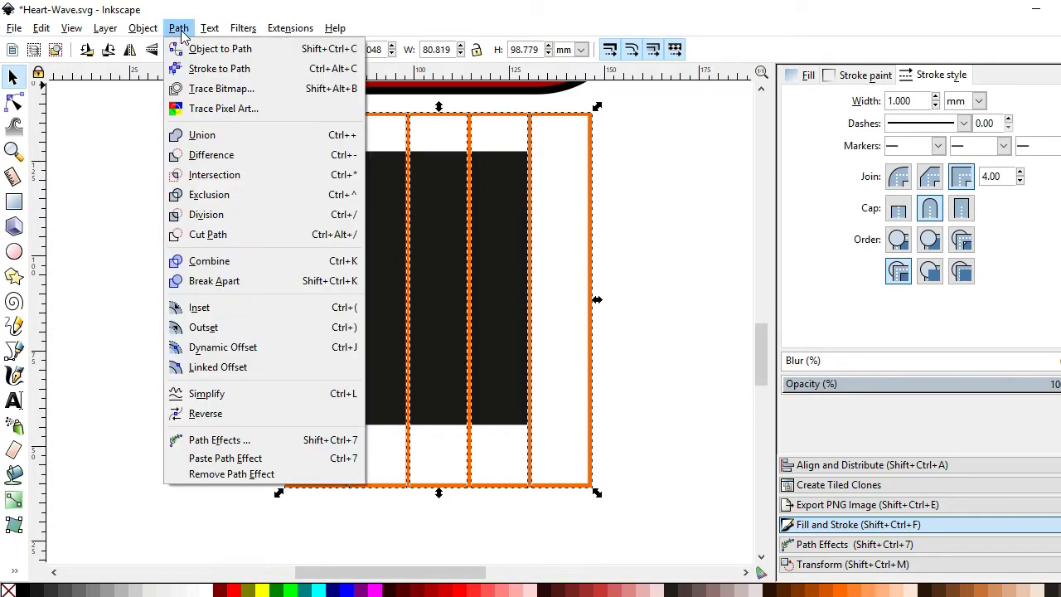
{"action": "left_click", "coordinate": [204, 73]}
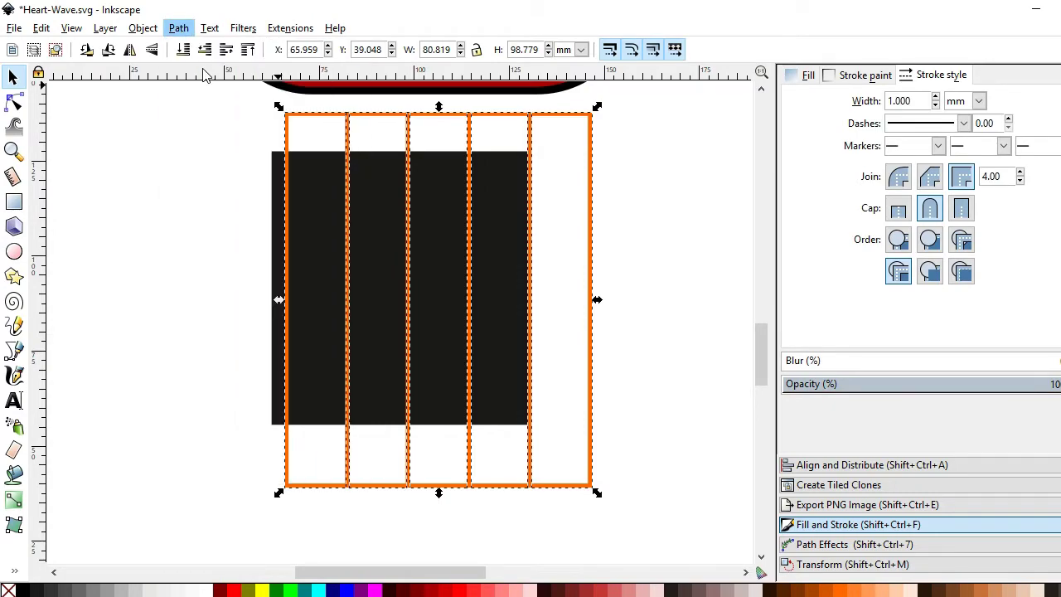
{"action": "left_click", "coordinate": [178, 27]}
{"action": "left_click", "coordinate": [199, 135]}
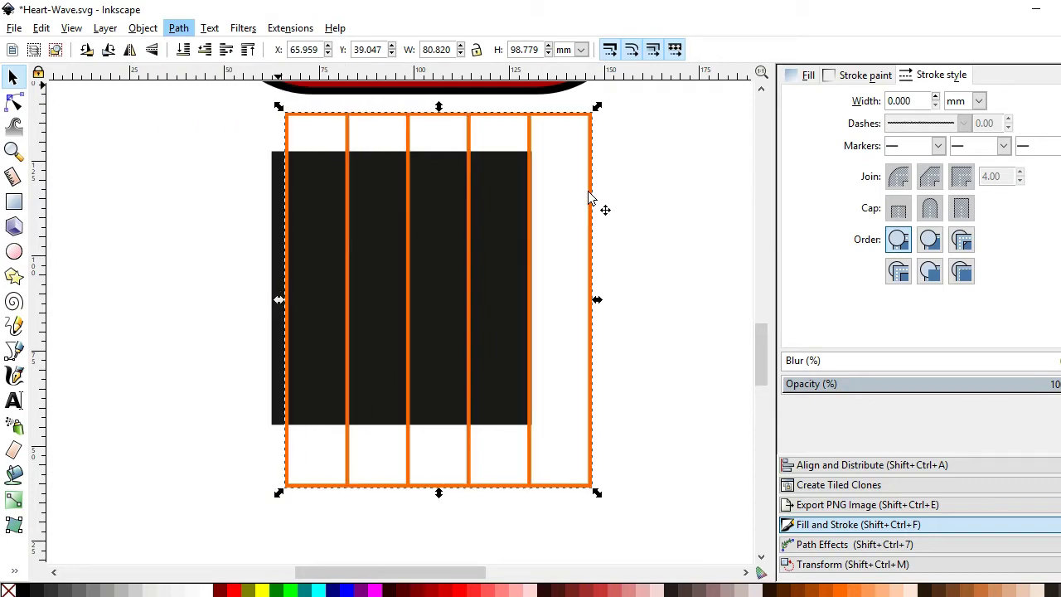
- Rotate a copy of the bars horizontal to form a grid, selecting both
{"action": "left_click", "coordinate": [591, 161]}
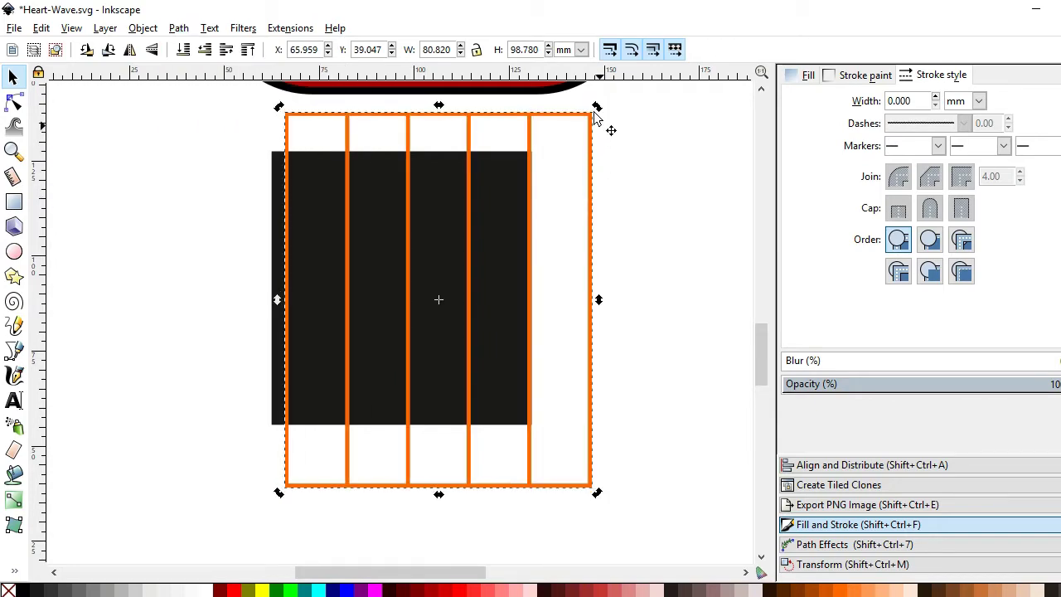
{"action": "mouse_move", "coordinate": [599, 110]}
{"action": "left_mouse_down"}
{"action": "mouse_move", "coordinate": [670, 388]}
{"action": "mouse_move", "coordinate": [663, 445]}
{"action": "mouse_move", "coordinate": [549, 267]}
{"action": "left_mouse_up"}
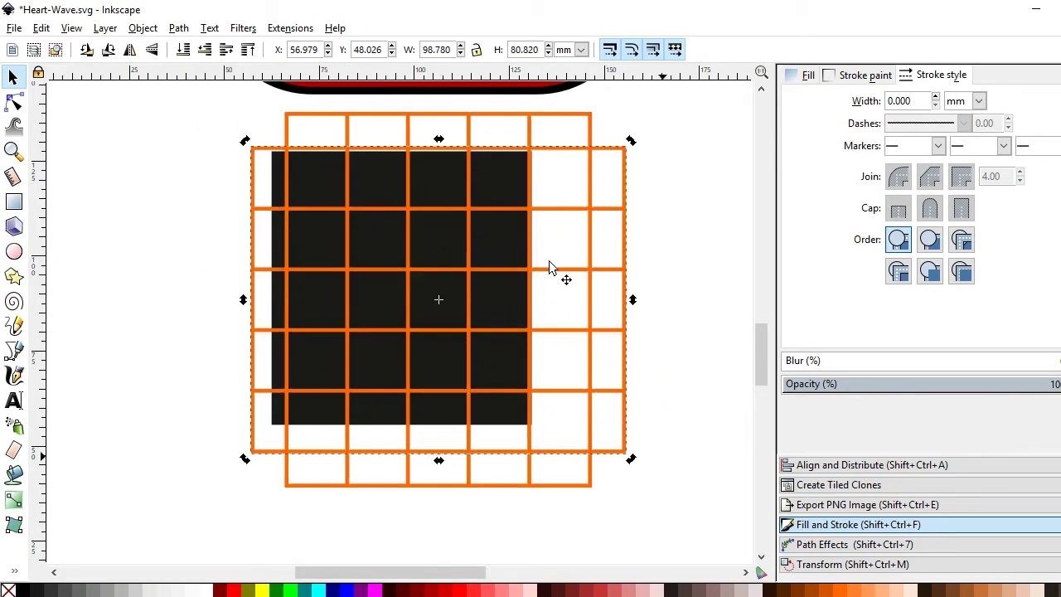
{"action": "left_click", "coordinate": [589, 128], "text": "shift"}
{"action": "left_click", "coordinate": [870, 465]}
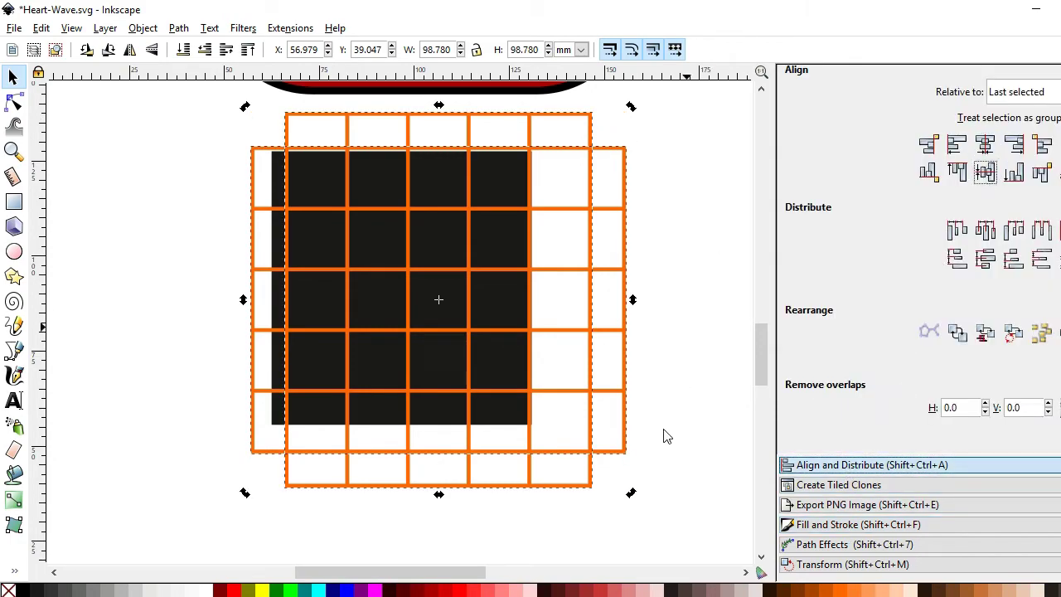
- Scale both grids evenly around their centre to 83.950 mm square
{"action": "left_click_drag", "start_coordinate": [630, 492], "coordinate": [613, 464]}
{"action": "key", "text": "z"}
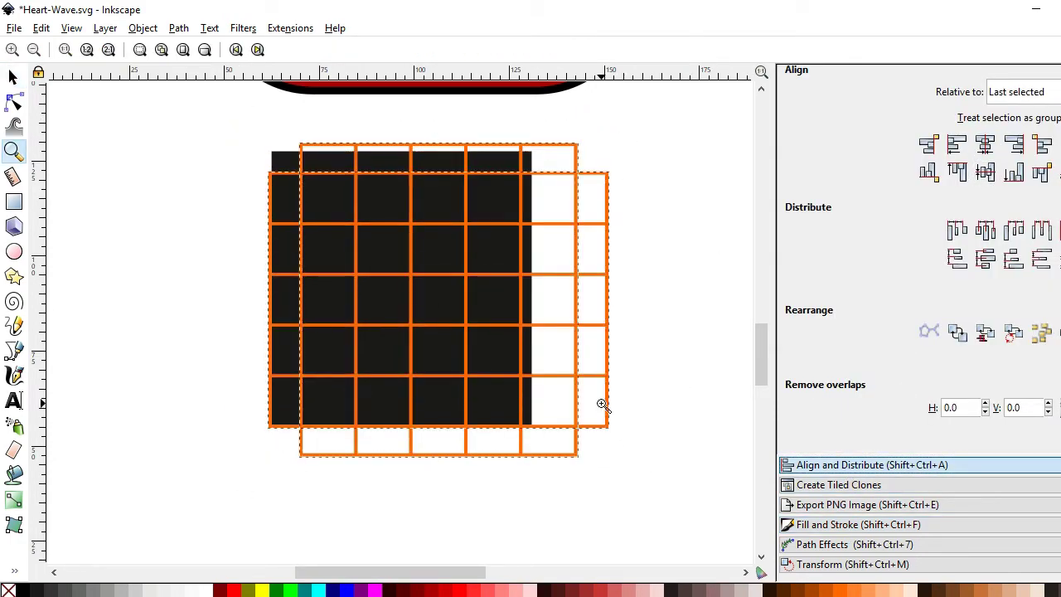
{"action": "key", "text": "ctrl+z"}
{"action": "key", "text": "s"}
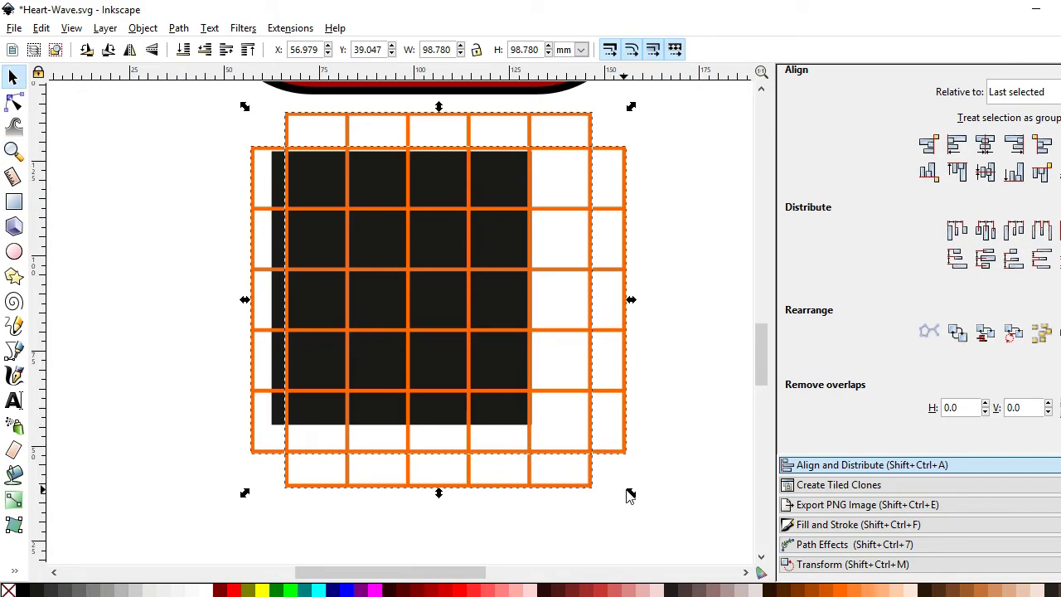
{"action": "left_click_drag", "start_coordinate": [631, 494], "coordinate": [602, 464]}
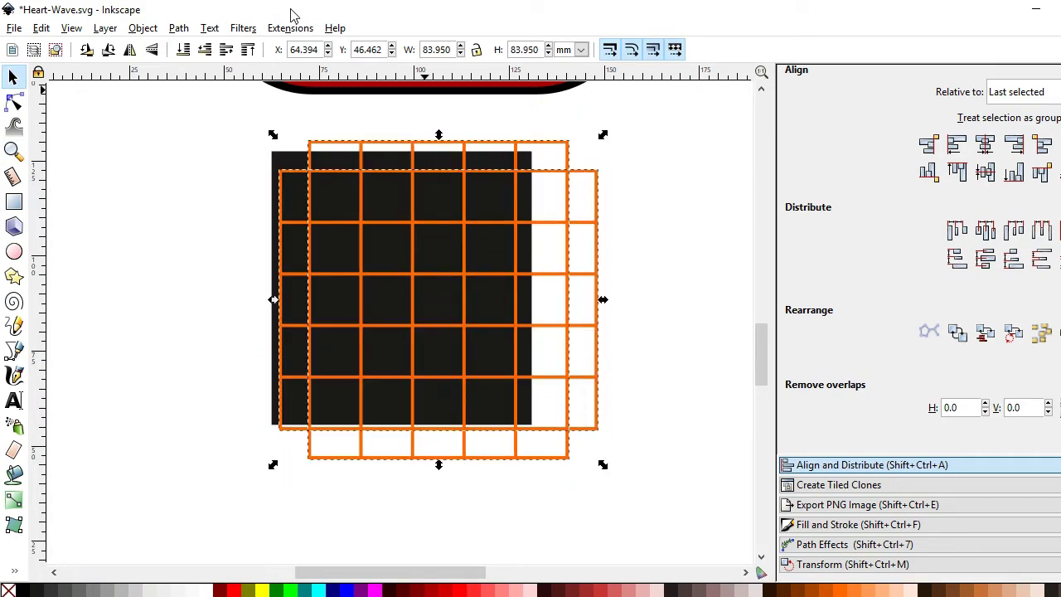
- Union the two grids and centre the result on the black square on both axes
{"action": "left_click", "coordinate": [188, 31]}
{"action": "left_click", "coordinate": [201, 137]}
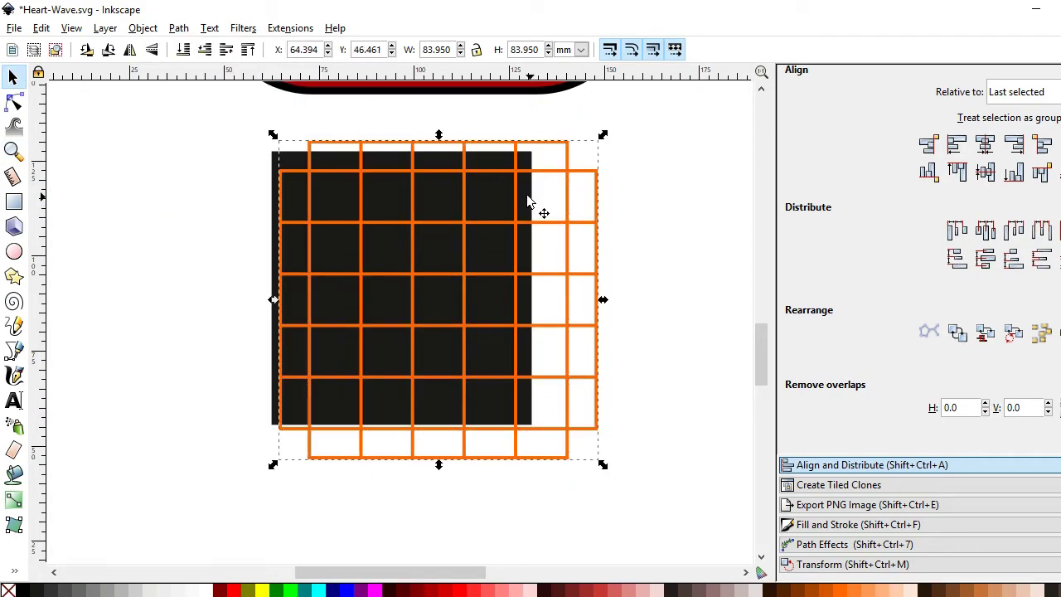
{"action": "left_click", "coordinate": [832, 467]}
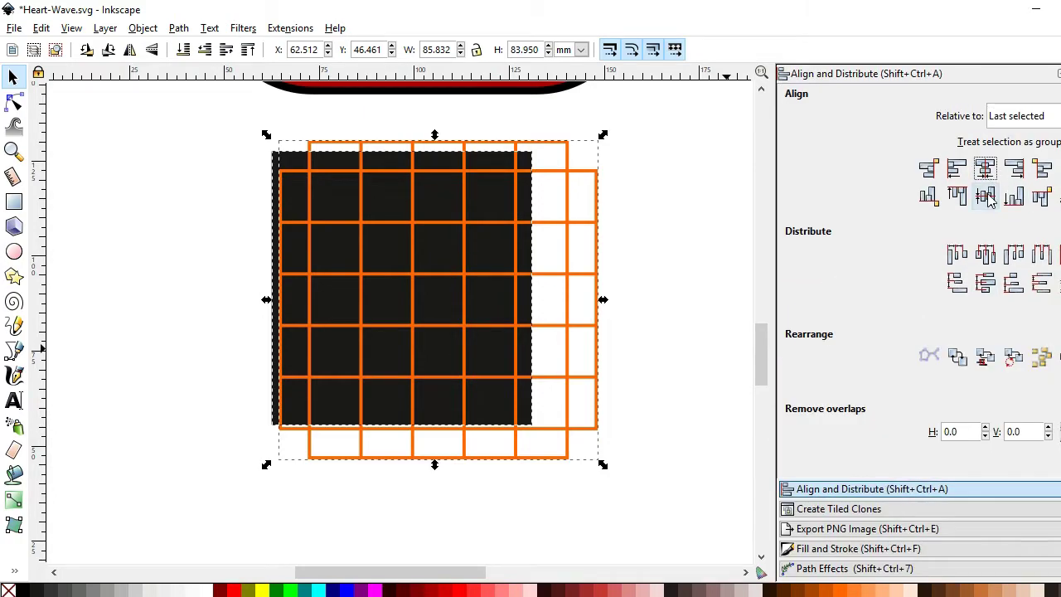
{"action": "left_click", "coordinate": [985, 195]}
{"action": "left_click", "coordinate": [984, 168]}
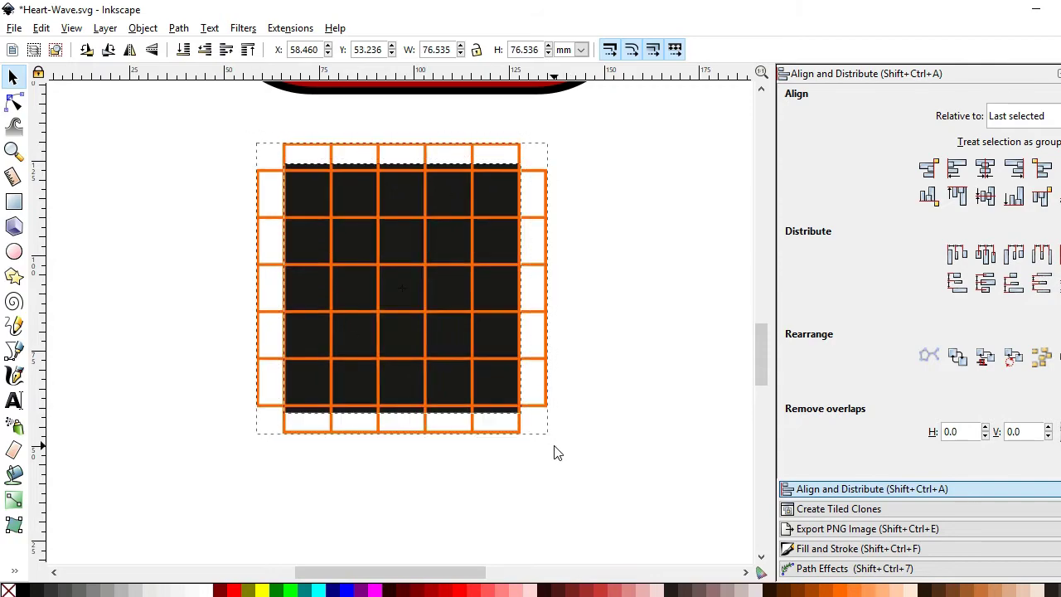
- Shrink the grid to 76.971 × 76.972 mm and recolour its lines green
{"action": "mouse_move", "coordinate": [566, 454]}
{"action": "left_mouse_down"}
{"action": "mouse_move", "coordinate": [597, 433]}
{"action": "mouse_move", "coordinate": [558, 445]}
{"action": "left_mouse_up"}
{"action": "key", "text": "Escape"}
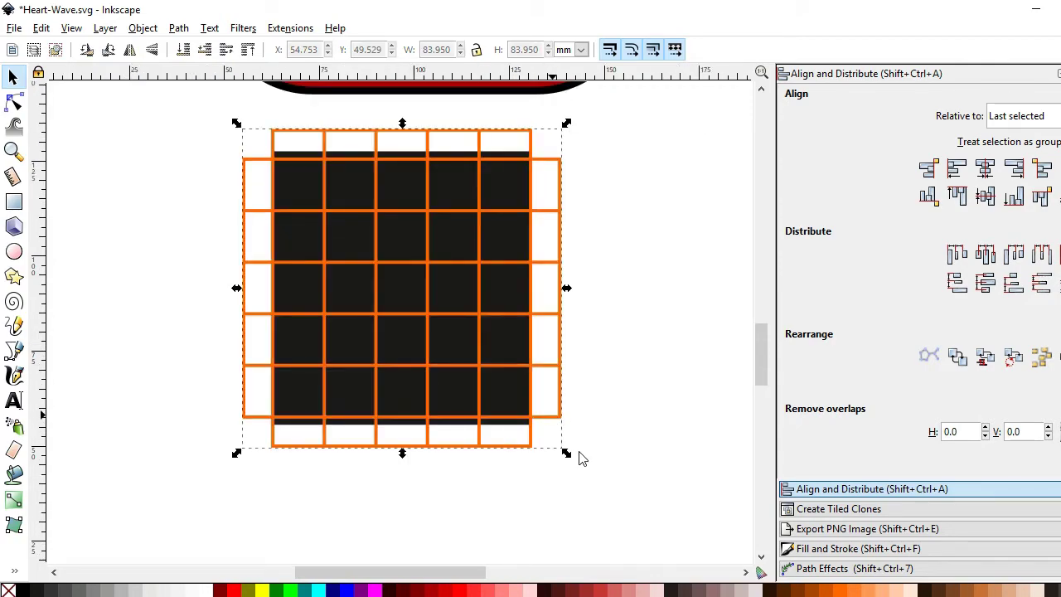
{"action": "key", "text": "Escape"}
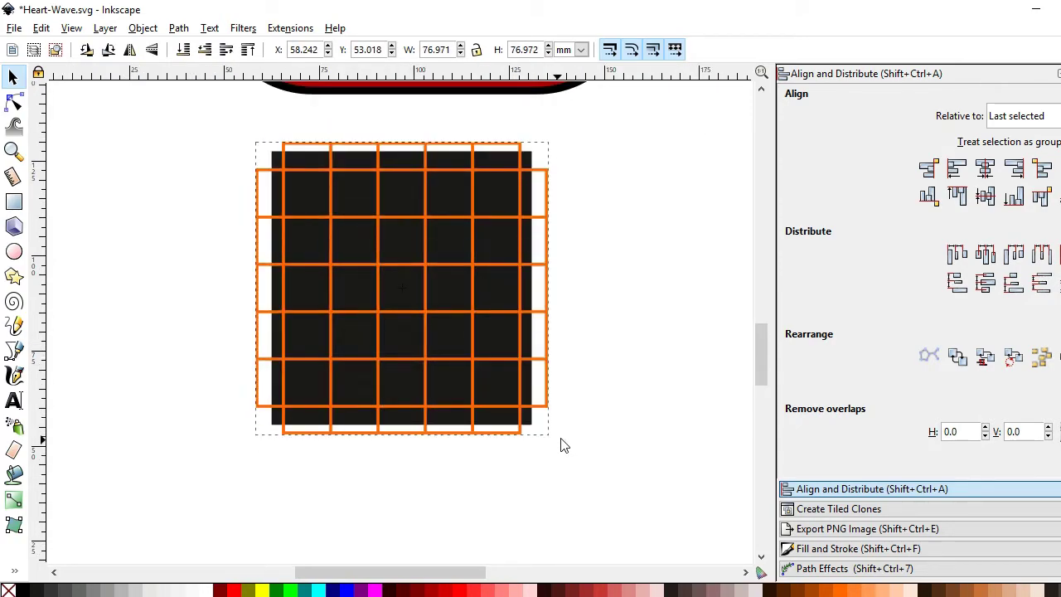
{"action": "key", "text": "Escape"}
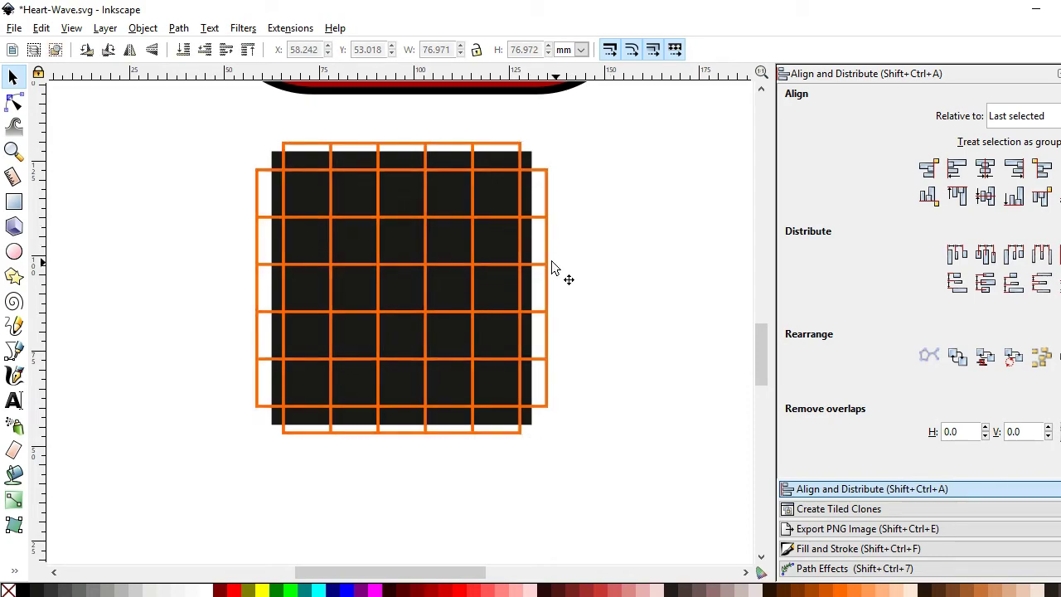
{"action": "key", "text": "ctrl+z"}
- Raise the black square above the green grid and clip the grid to it
{"action": "key", "text": "ctrl+z"}
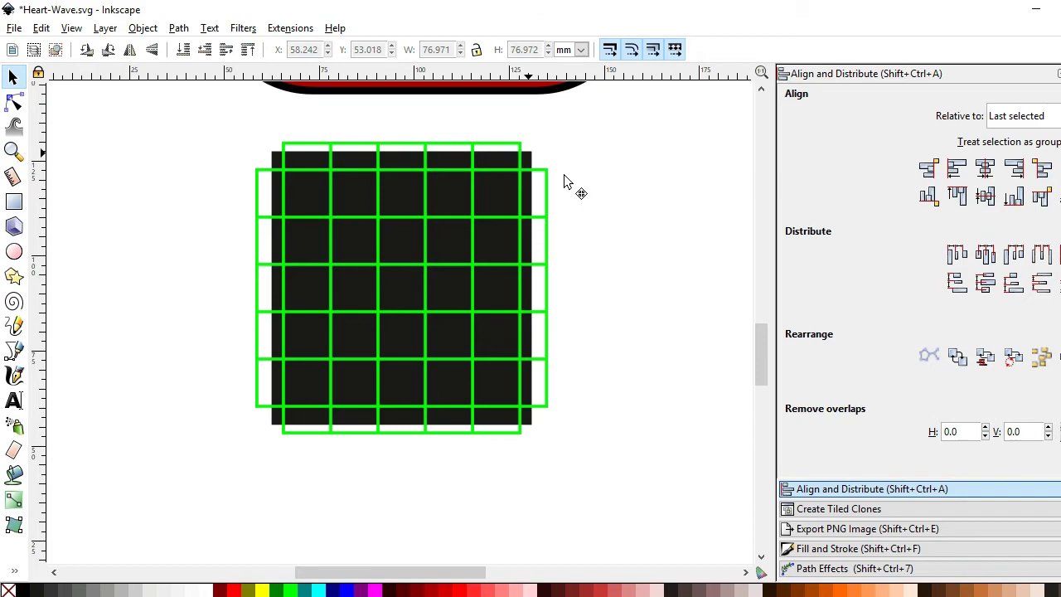
{"action": "key", "text": "ctrl+z"}
{"action": "key", "text": "ctrl+z"}
{"action": "key", "text": "ctrl+z"}
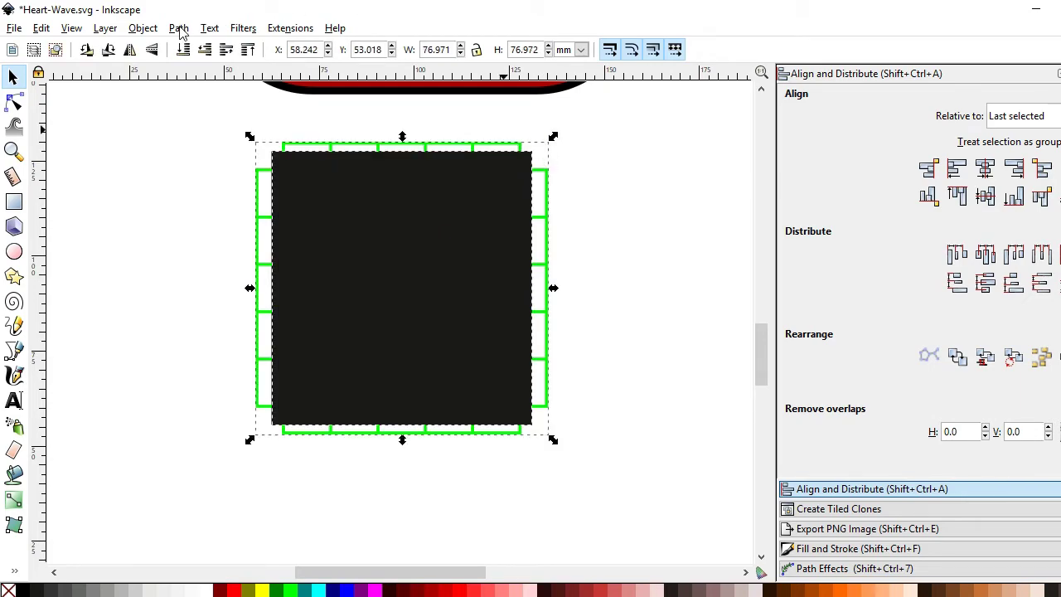
{"action": "left_click", "coordinate": [179, 28]}
{"action": "left_click", "coordinate": [162, 30]}
{"action": "left_click", "coordinate": [157, 29]}
{"action": "left_click", "coordinate": [419, 226]}
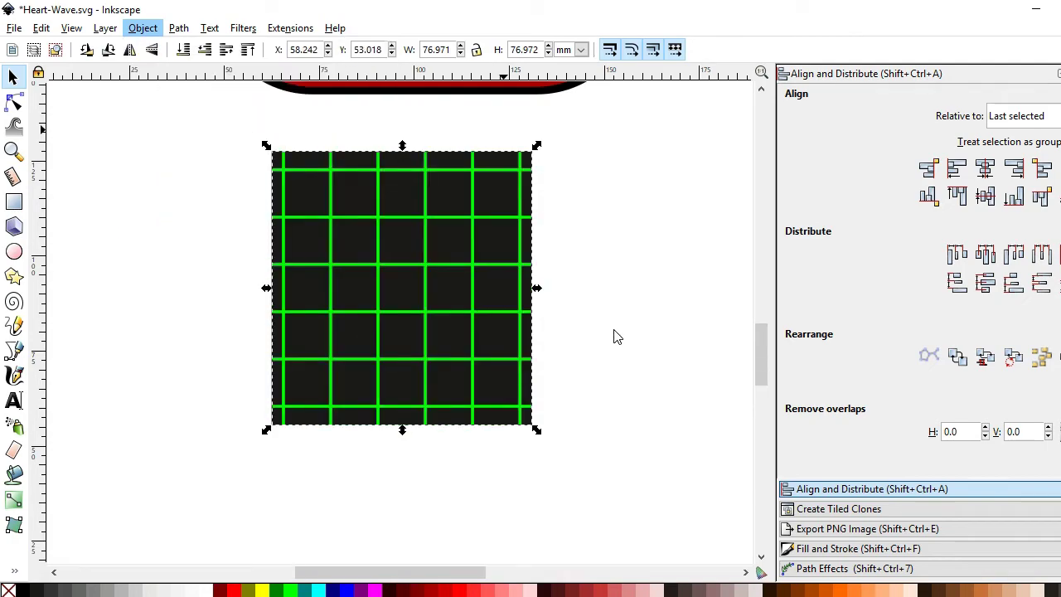
- Centre the clipped grid horizontally and vertically inside the red frame
{"action": "left_click_drag", "start_coordinate": [600, 464], "coordinate": [208, 108]}
{"action": "left_click_drag", "start_coordinate": [754, 356], "coordinate": [759, 311]}
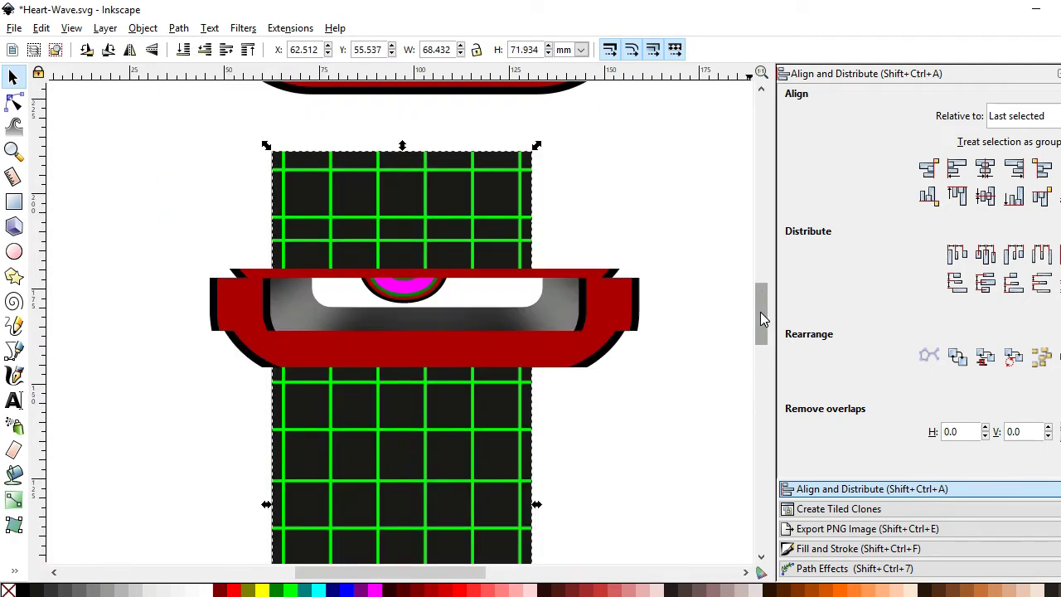
{"action": "left_click", "coordinate": [570, 303], "text": "shift"}
{"action": "left_click", "coordinate": [984, 168]}
{"action": "left_click", "coordinate": [986, 199]}
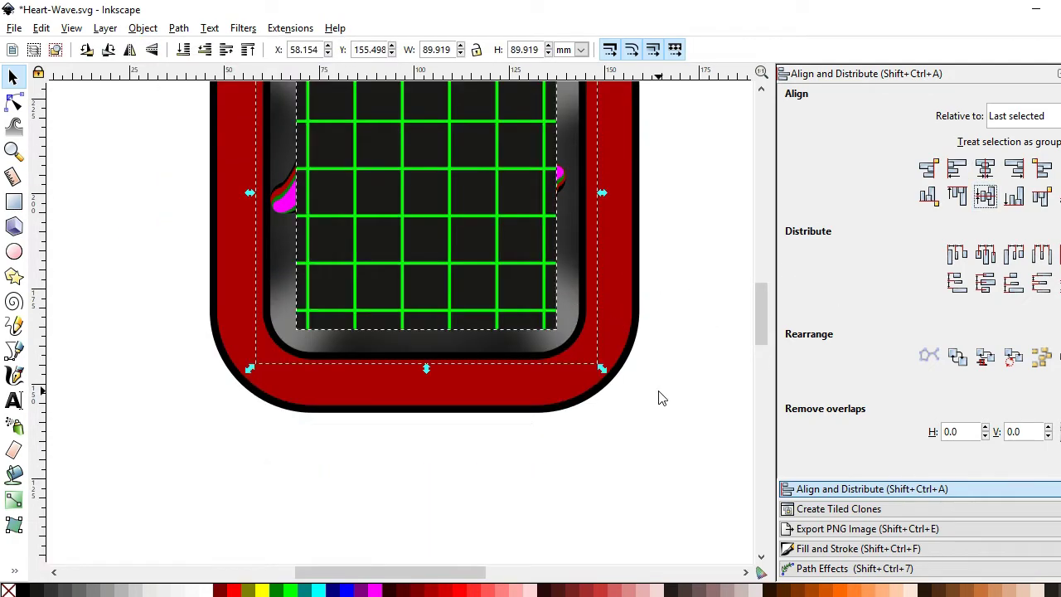
{"action": "key", "text": "minus"}
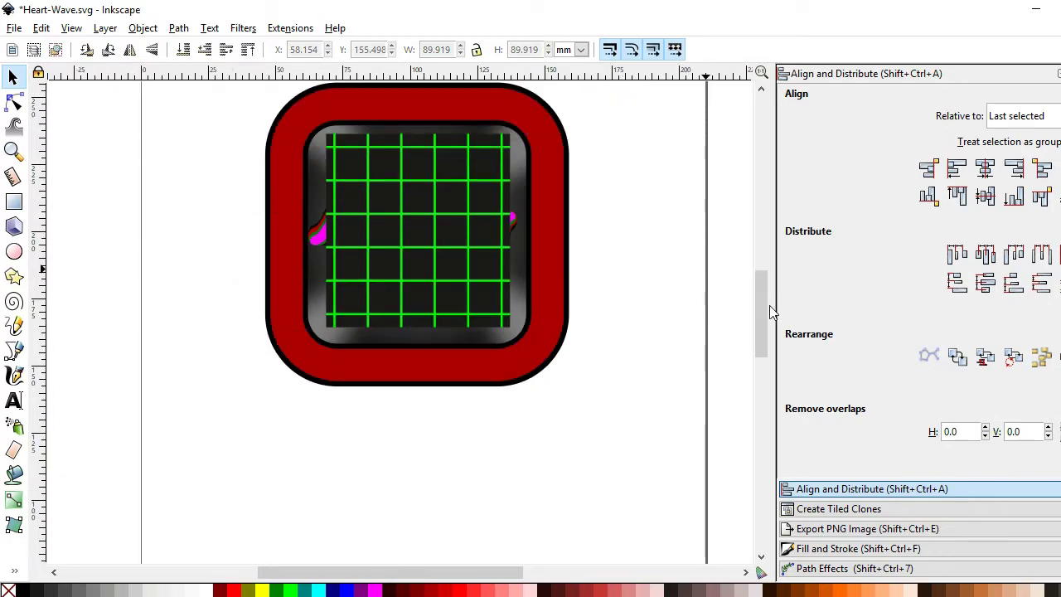
- Lower the grid to the bottom, behind the wave and the red frame
{"action": "left_click", "coordinate": [433, 310]}
{"action": "left_click", "coordinate": [145, 28]}
{"action": "left_click", "coordinate": [203, 372]}
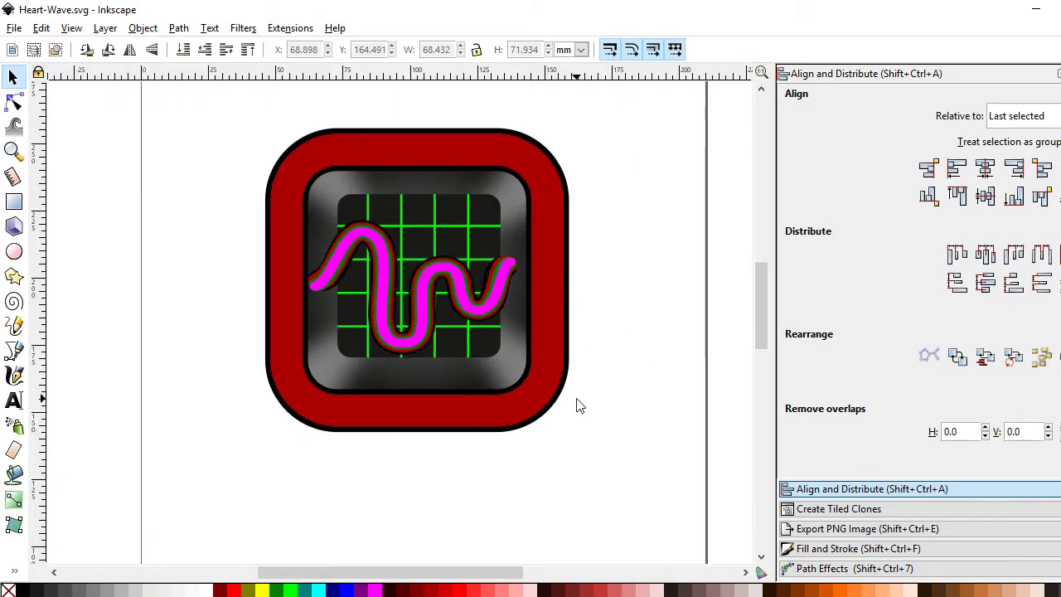
{"action": "left_click", "coordinate": [555, 328]}
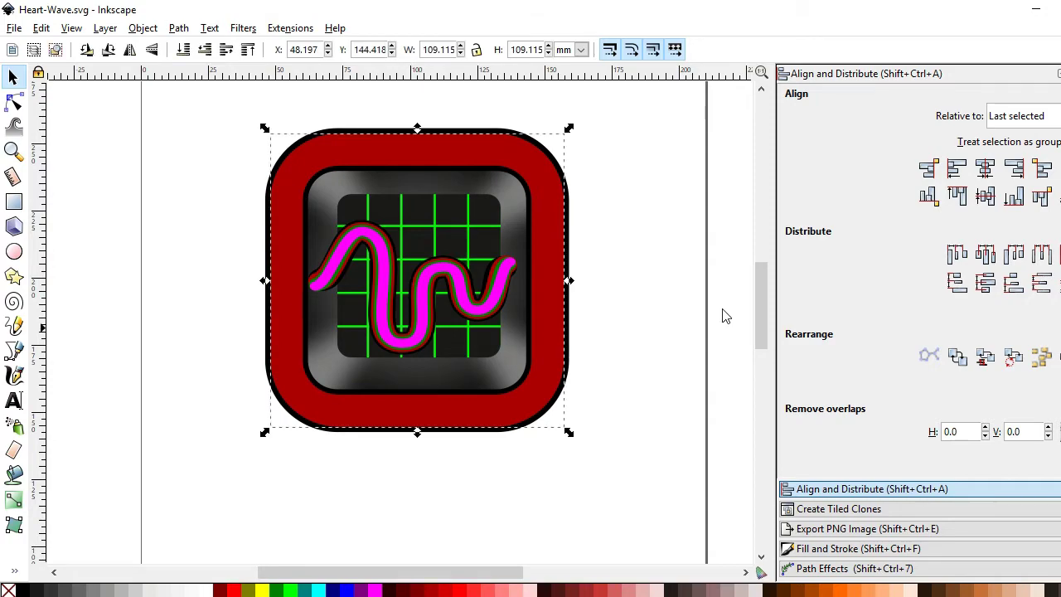
{"action": "key", "text": "ctrl+shift+m"}
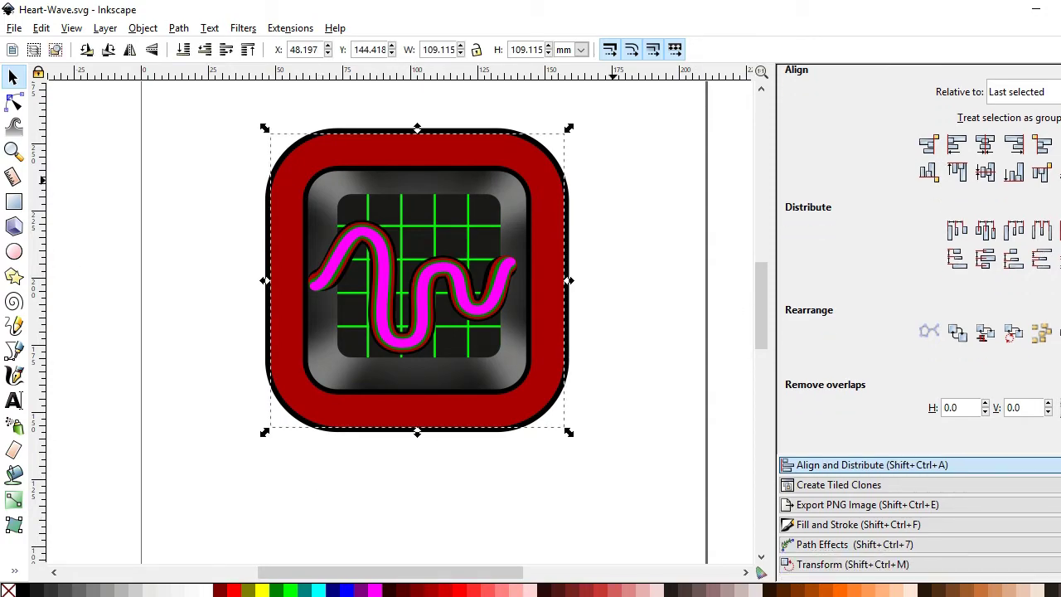
- Give the red frame a vertical linear gradient fill running bottom to top
{"action": "left_click", "coordinate": [853, 524]}
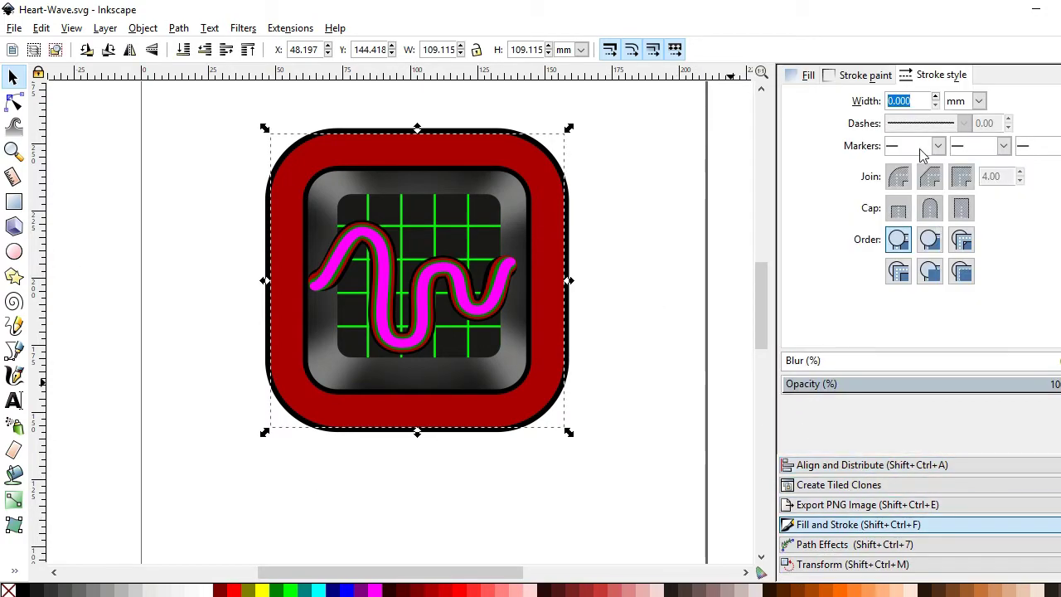
{"action": "left_click", "coordinate": [808, 76]}
{"action": "left_click", "coordinate": [849, 103]}
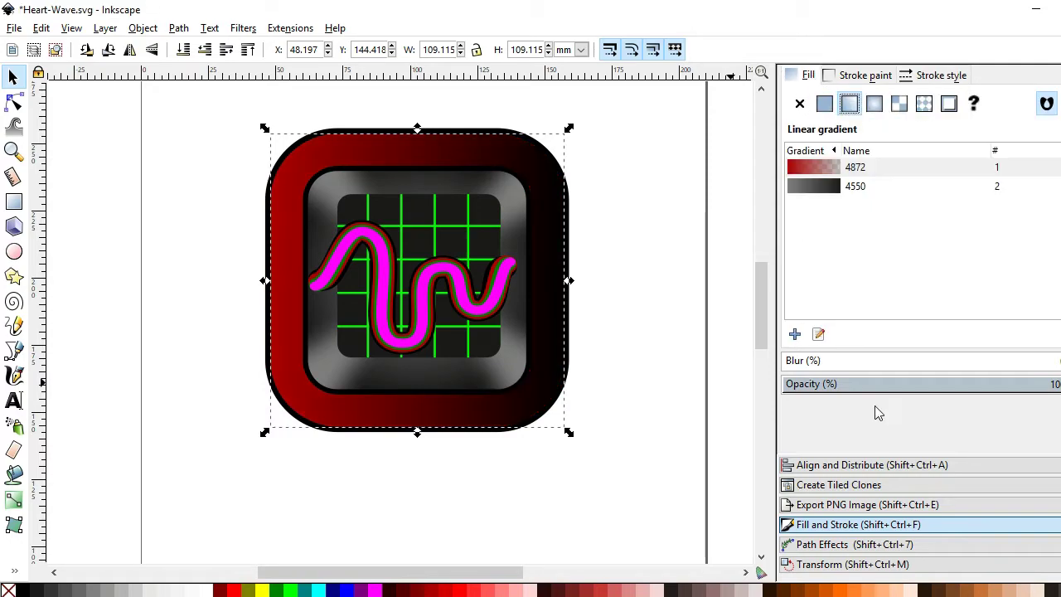
{"action": "left_click", "coordinate": [819, 334]}
{"action": "left_click_drag", "start_coordinate": [267, 280], "coordinate": [402, 437]}
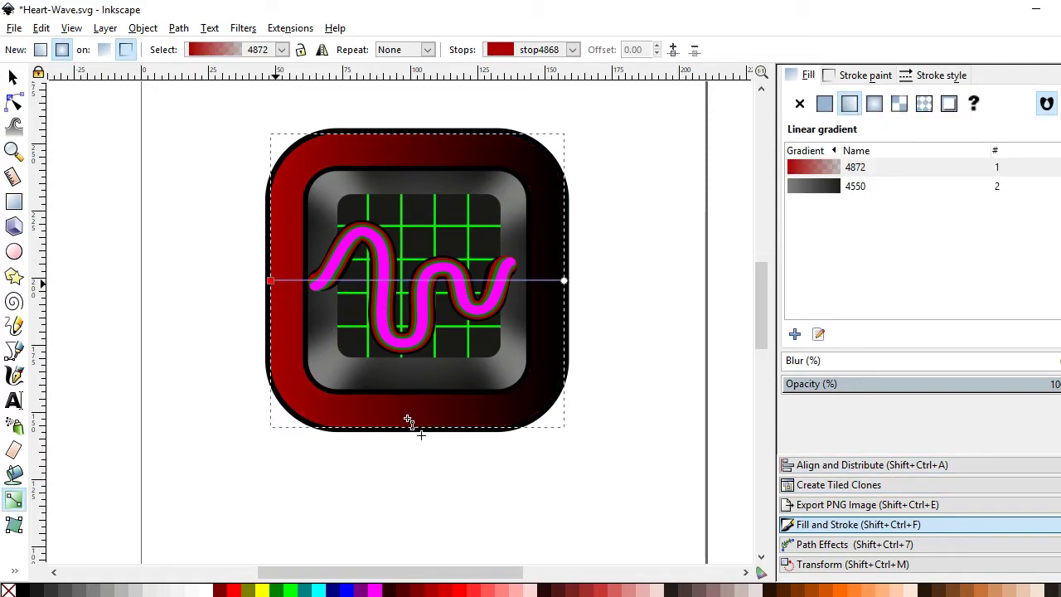
{"action": "left_click_drag", "start_coordinate": [563, 281], "coordinate": [401, 115]}
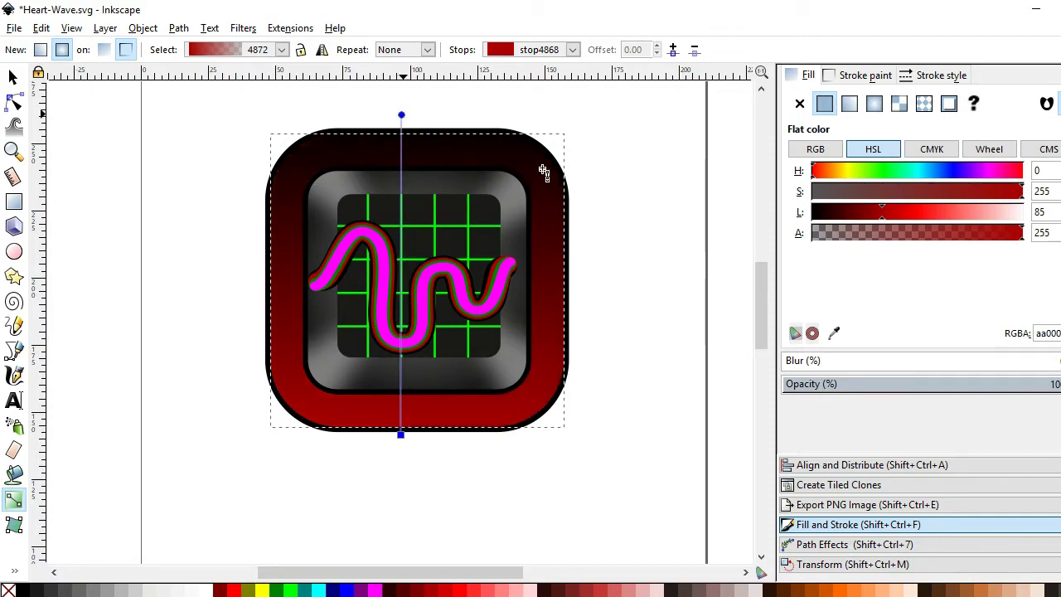
- Recolour the frame gradient's stops in light greys, with the top stop cccccc
{"action": "left_click", "coordinate": [141, 592]}
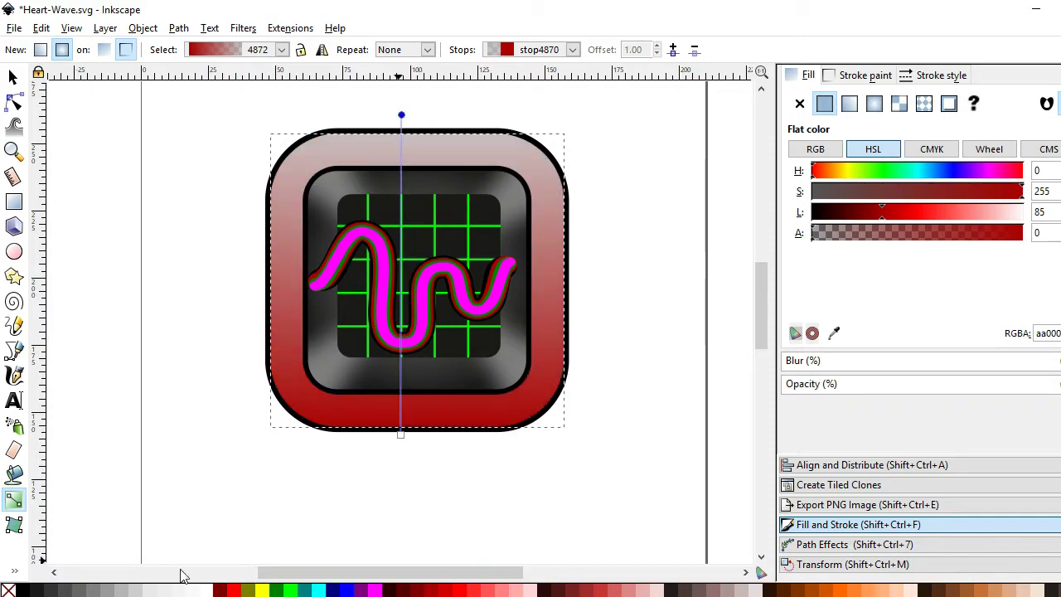
{"action": "left_click", "coordinate": [400, 433]}
{"action": "left_click", "coordinate": [143, 592]}
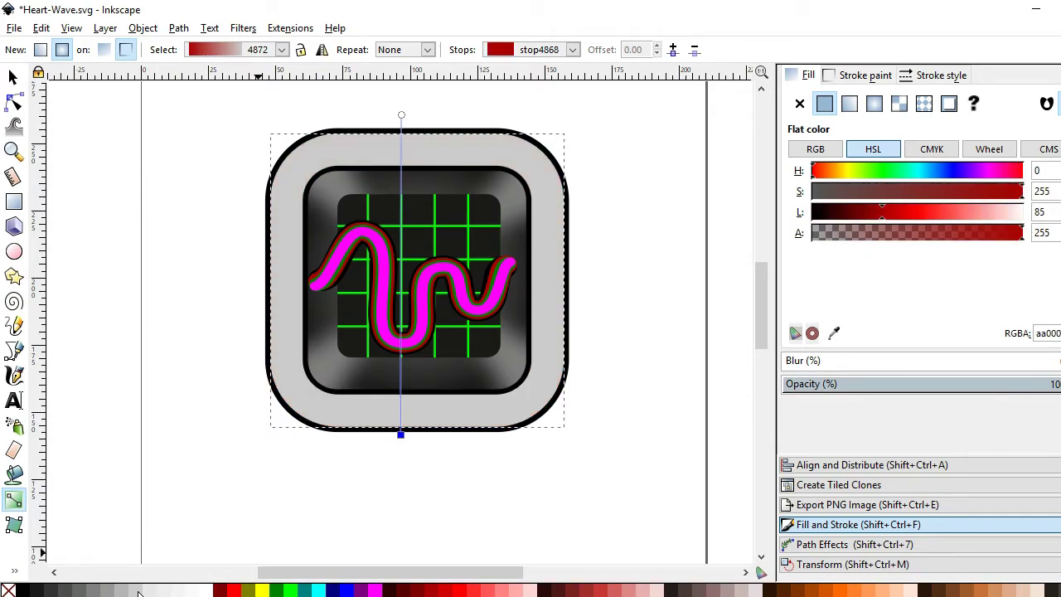
{"action": "key", "text": "Tab"}
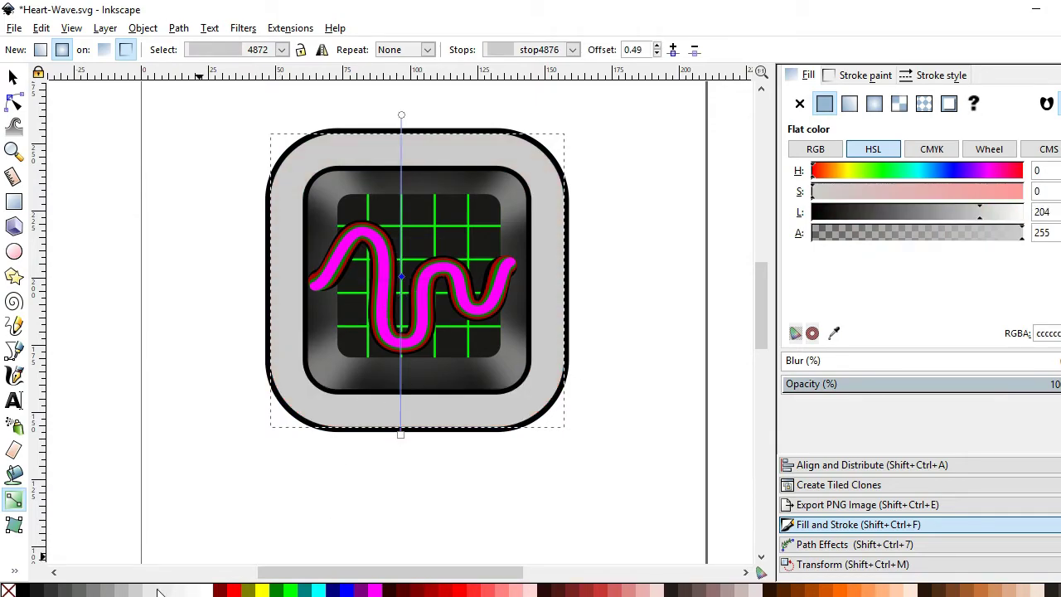
{"action": "left_click", "coordinate": [157, 591]}
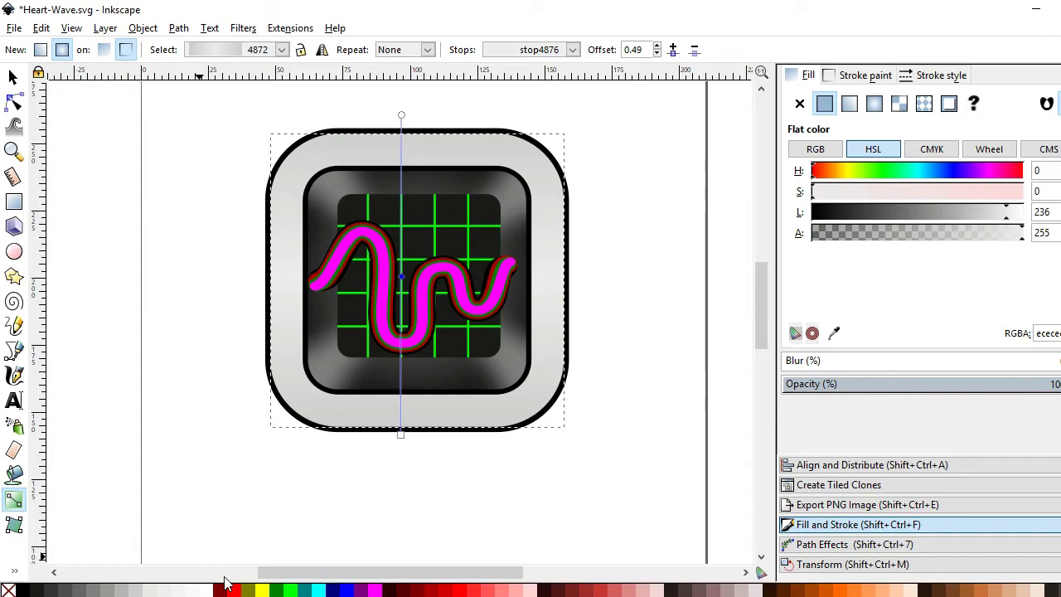
{"action": "left_click", "coordinate": [400, 433]}
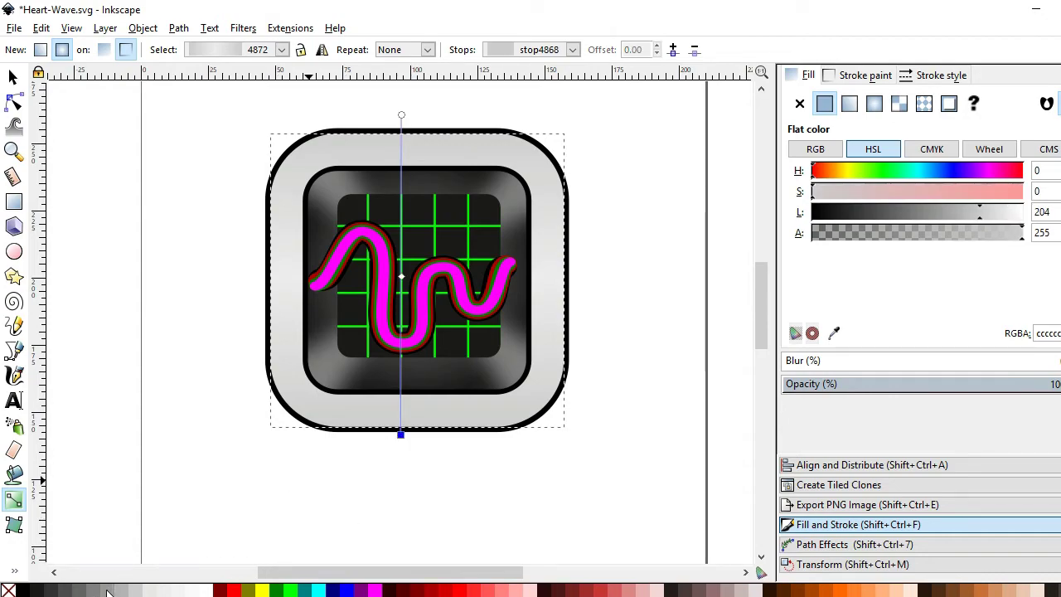
{"action": "left_click", "coordinate": [401, 116]}
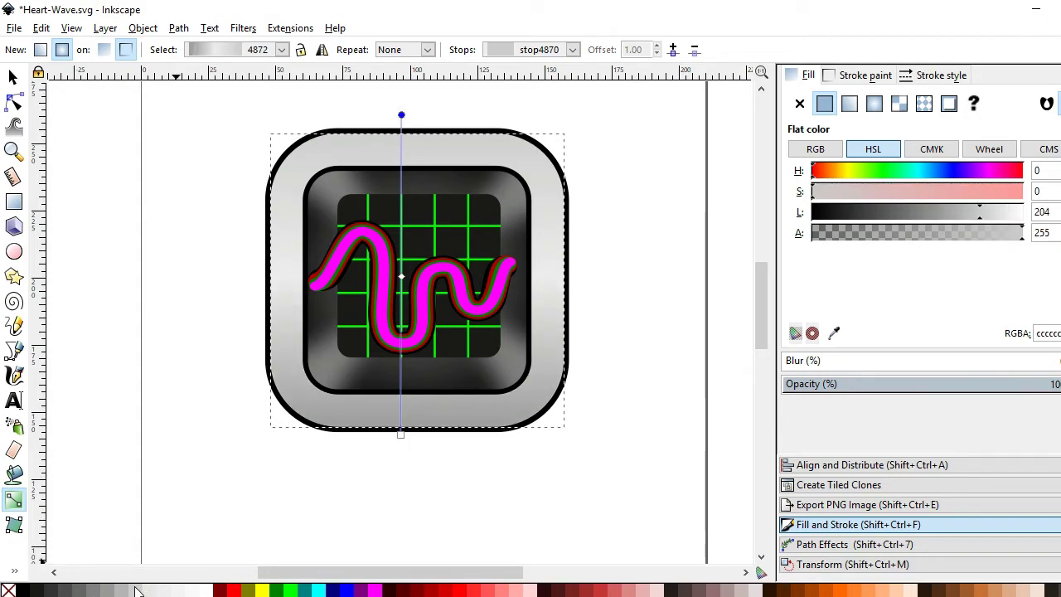
{"action": "left_click", "coordinate": [401, 276]}
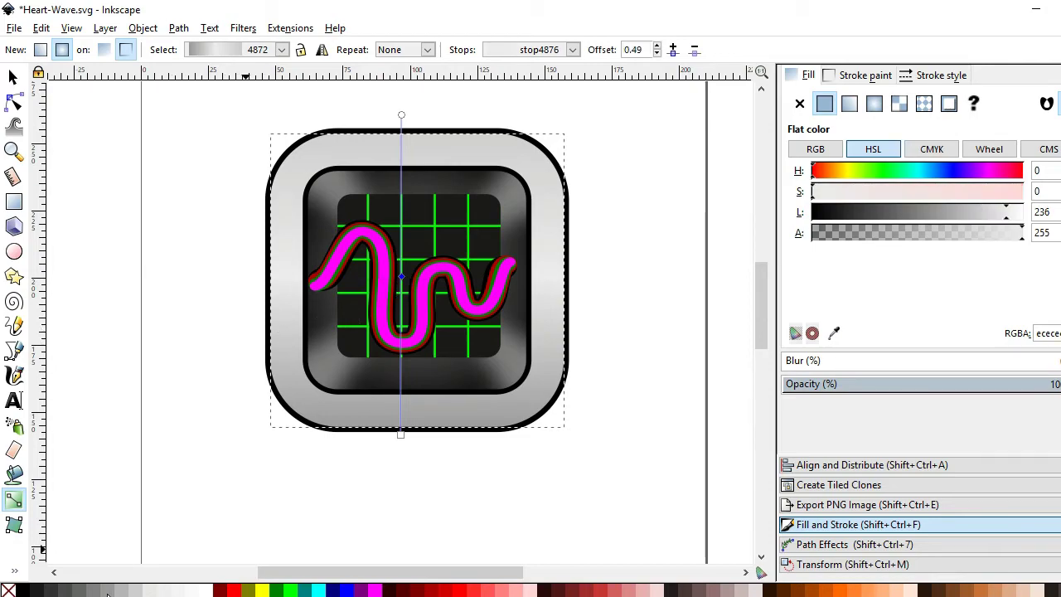
{"action": "left_click", "coordinate": [400, 433]}
{"action": "left_click", "coordinate": [154, 591]}
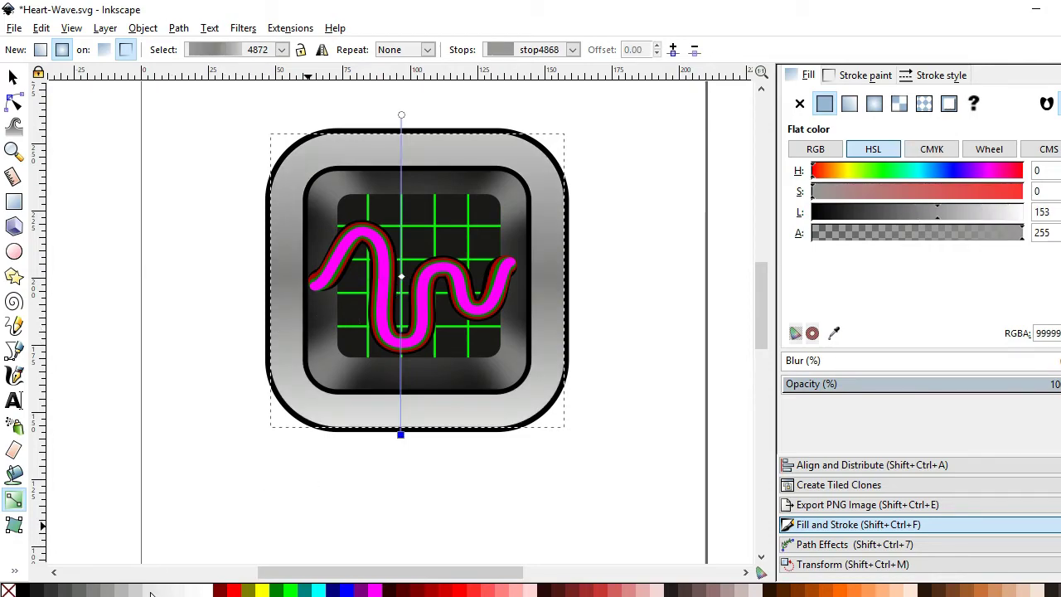
{"action": "left_click", "coordinate": [401, 115]}
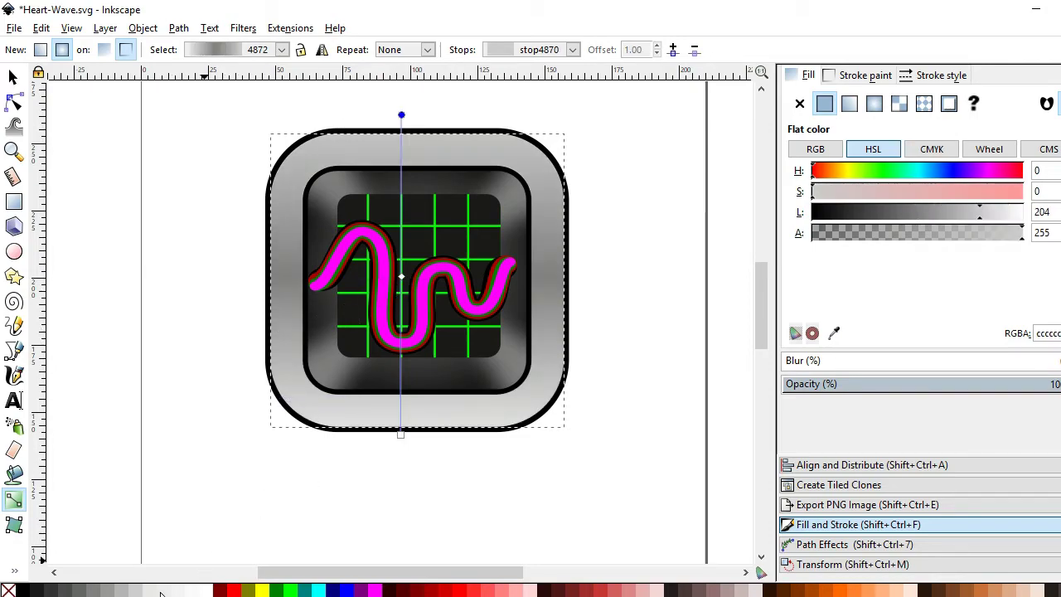
{"action": "left_click", "coordinate": [159, 591]}
- Return to the Selector, deselect everything and save the document
{"action": "left_click", "coordinate": [13, 77]}
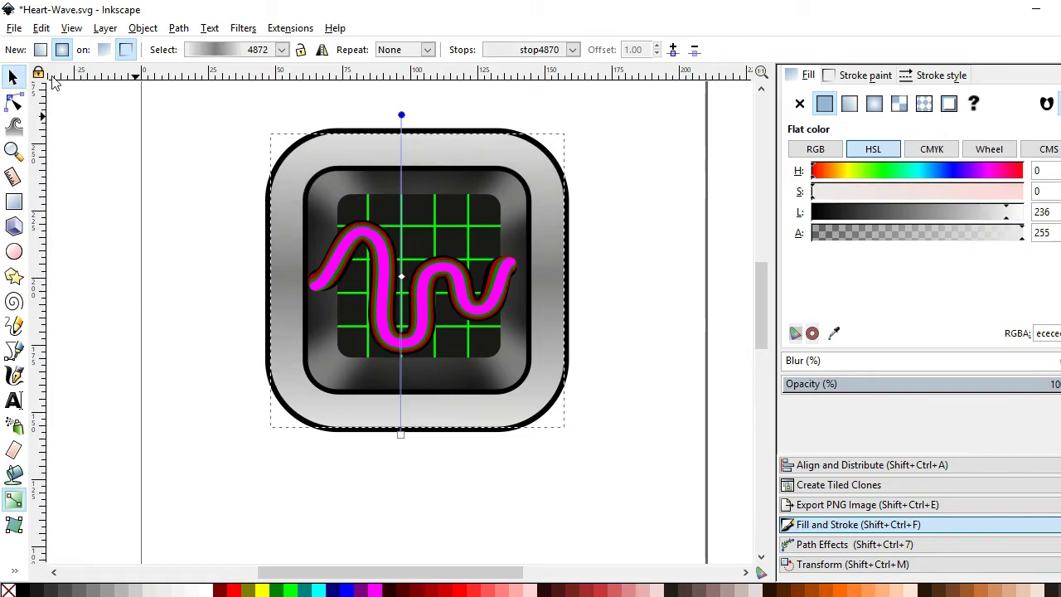
{"action": "left_click", "coordinate": [605, 136]}
{"action": "key", "text": "ctrl+s"}
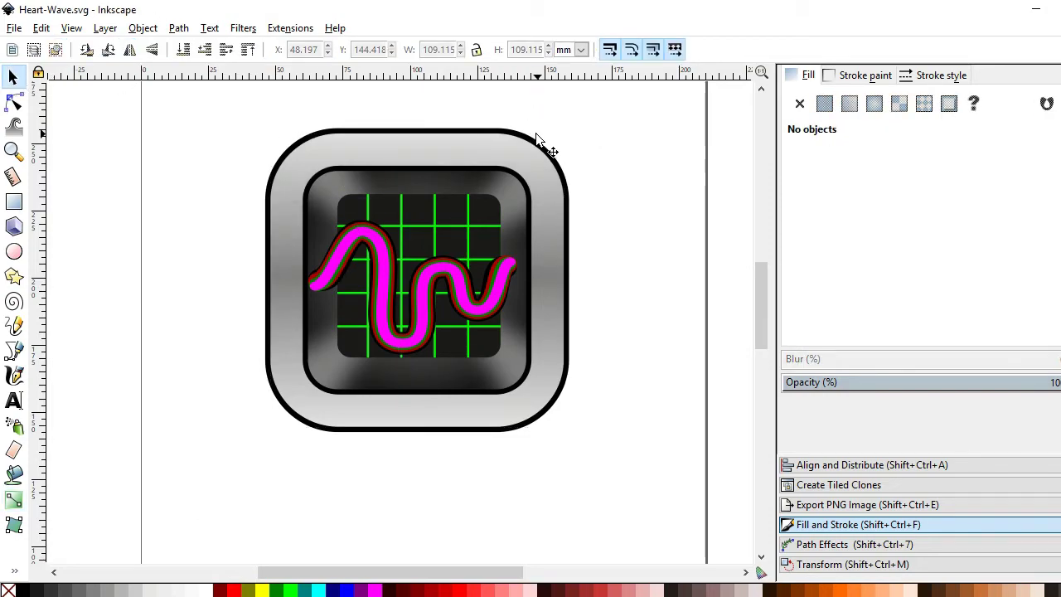
{"action": "left_click", "coordinate": [537, 139]}
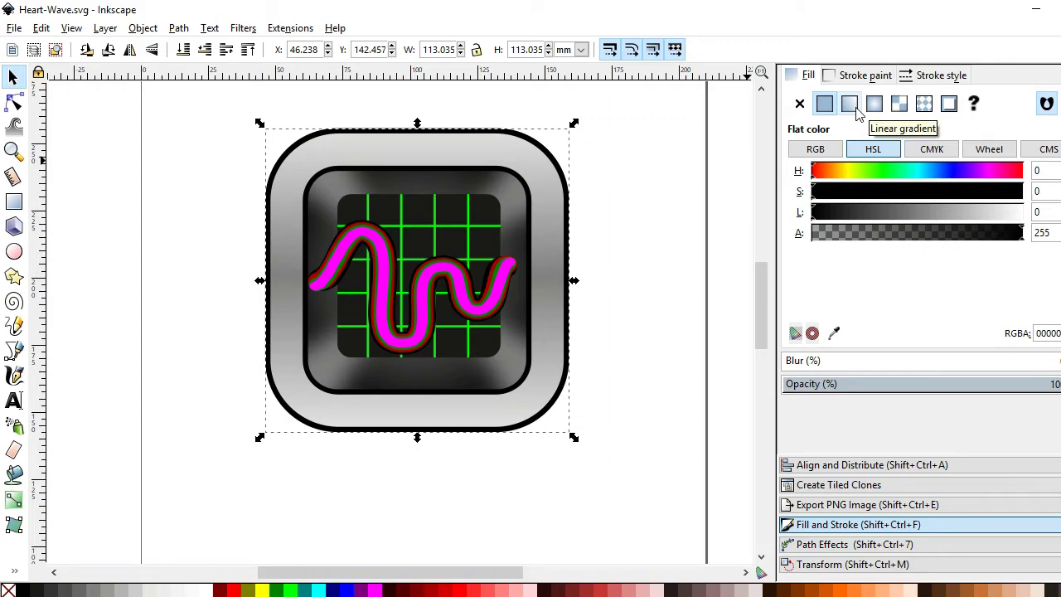
- Duplicate the metallic gradient frame in place
{"action": "left_click", "coordinate": [540, 168]}
{"action": "right_click", "coordinate": [539, 168]}
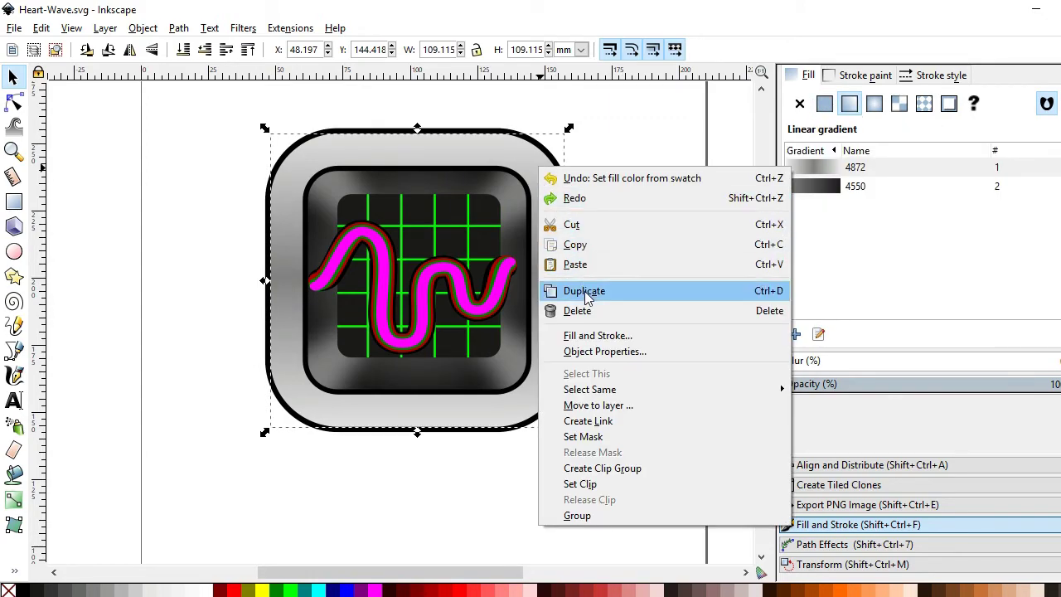
{"action": "left_click", "coordinate": [584, 292]}
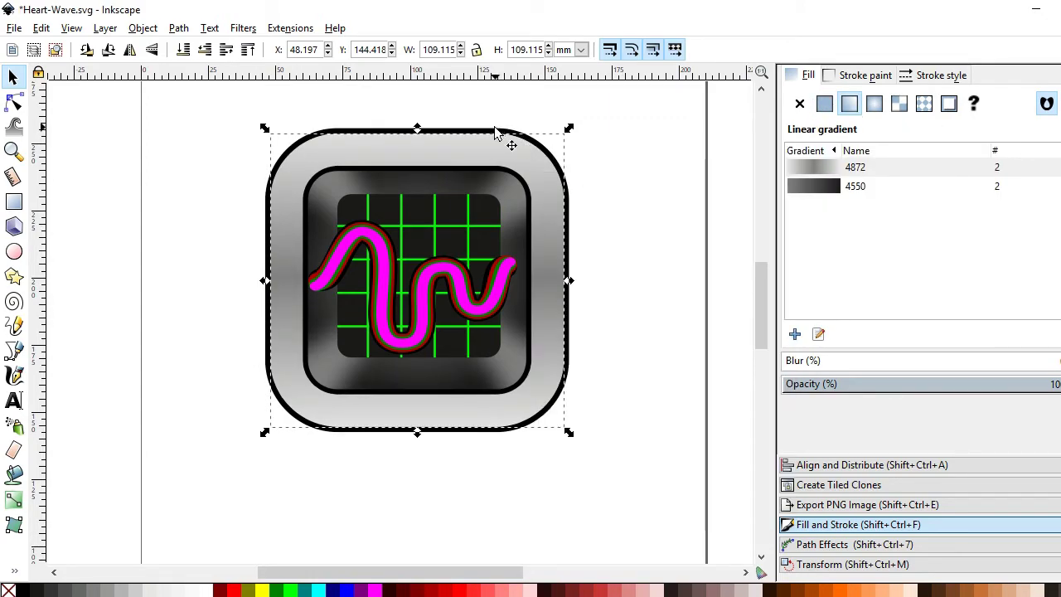
{"action": "key", "text": "Escape"}
- Zoom in, select everything, try Path Difference and Combine, then undo the combine
{"action": "key", "text": "z"}
{"action": "left_click_drag", "start_coordinate": [241, 114], "coordinate": [620, 450]}
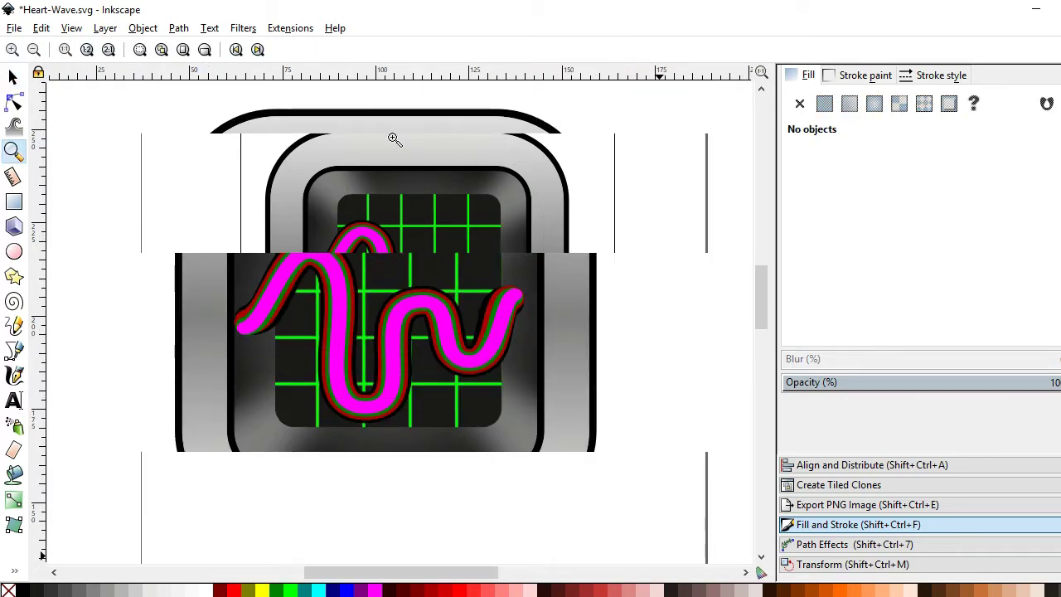
{"action": "key", "text": "s"}
{"action": "key", "text": "ctrl+a"}
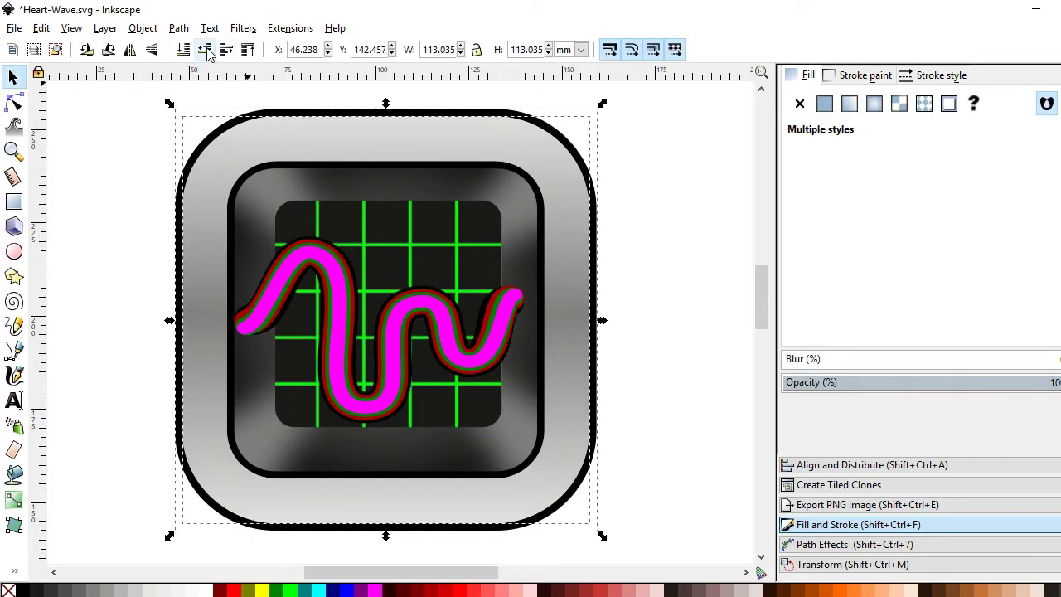
{"action": "left_click", "coordinate": [179, 27]}
{"action": "left_click", "coordinate": [201, 154]}
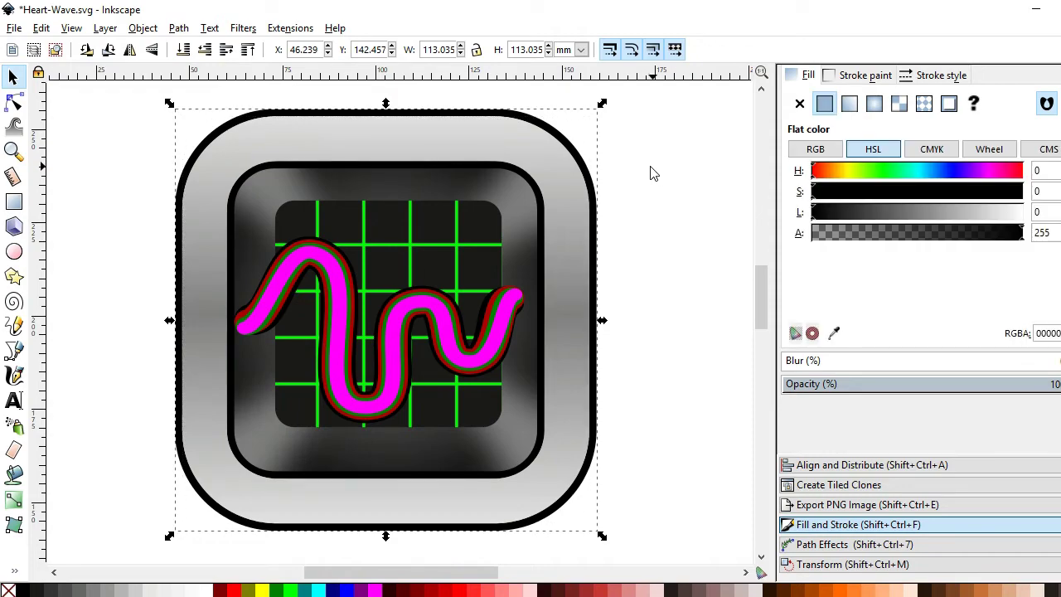
{"action": "left_click", "coordinate": [178, 27]}
{"action": "left_click", "coordinate": [207, 261]}
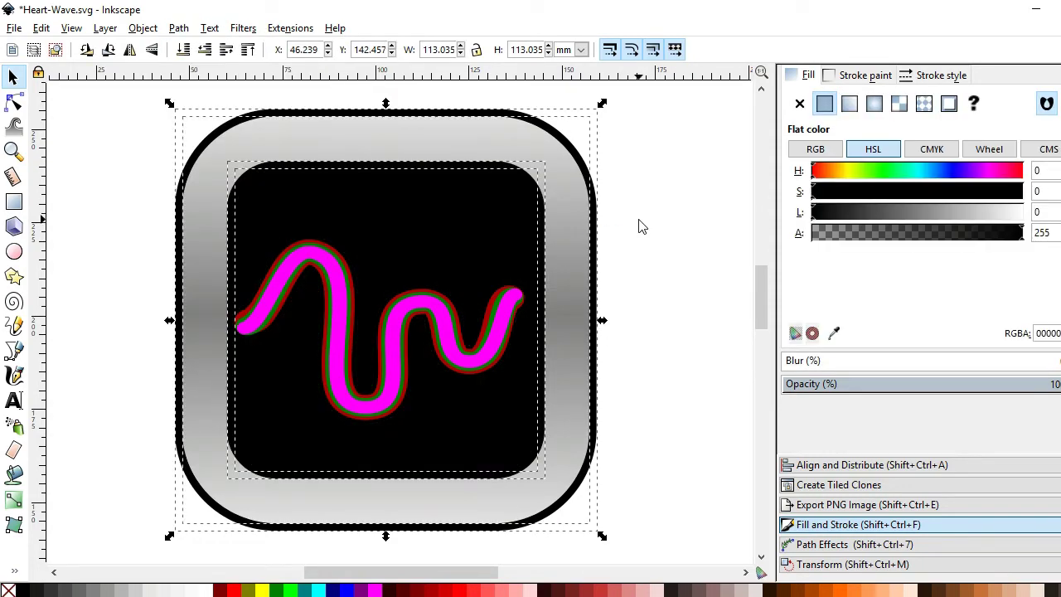
{"action": "key", "text": "ctrl+z"}
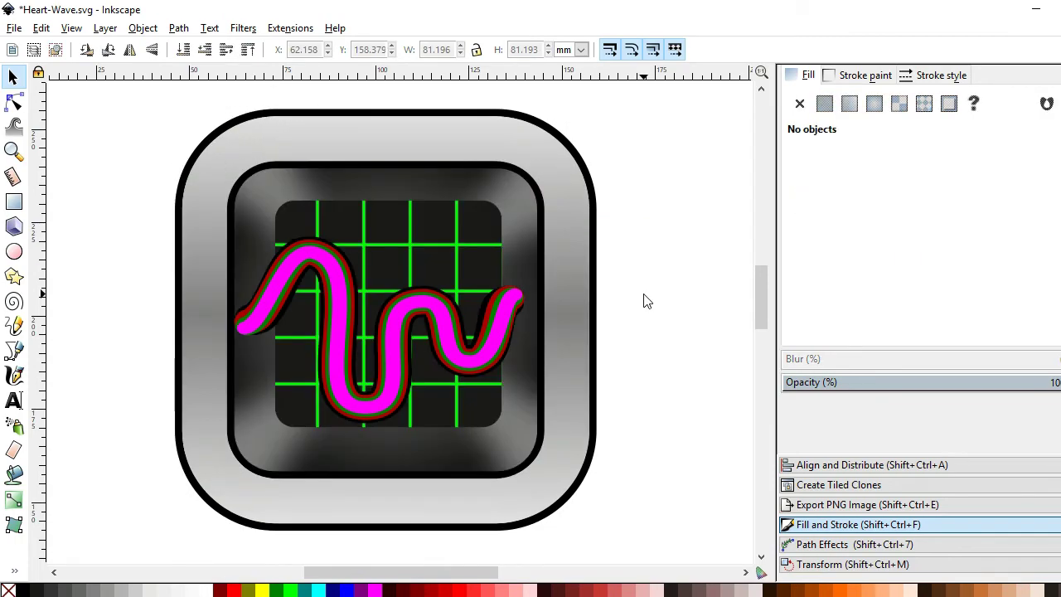
- Open the copied frame in the Node tool and select its inner rounded rectangle's nodes
{"action": "left_click", "coordinate": [595, 177]}
{"action": "left_click", "coordinate": [14, 100]}
{"action": "left_click_drag", "start_coordinate": [222, 160], "coordinate": [560, 495]}
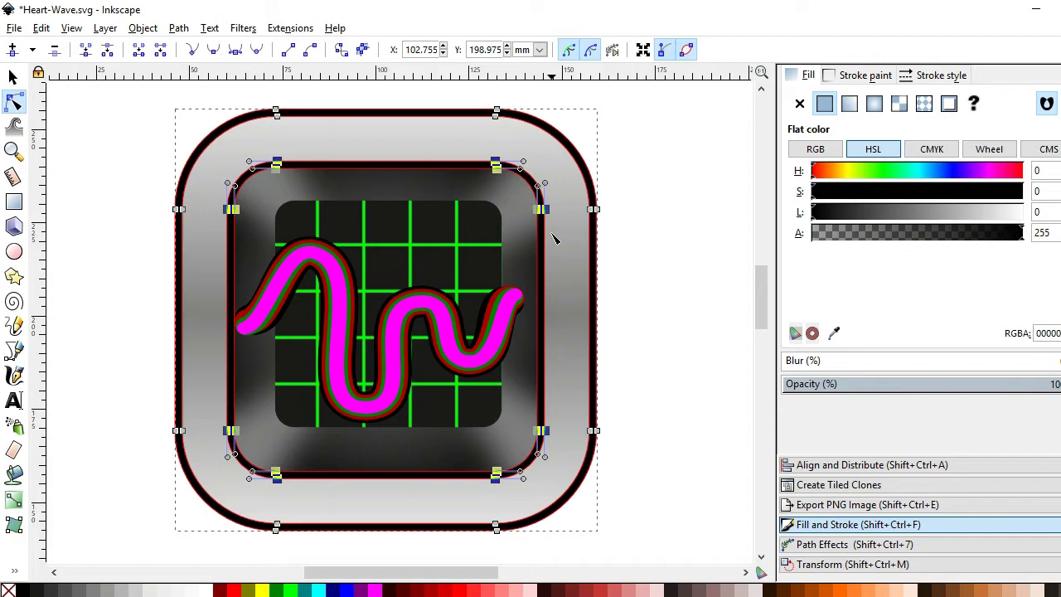
- Zoom out and drag the inner rounded rectangle's nodes out to the right of the icon
{"action": "key", "text": "Escape"}
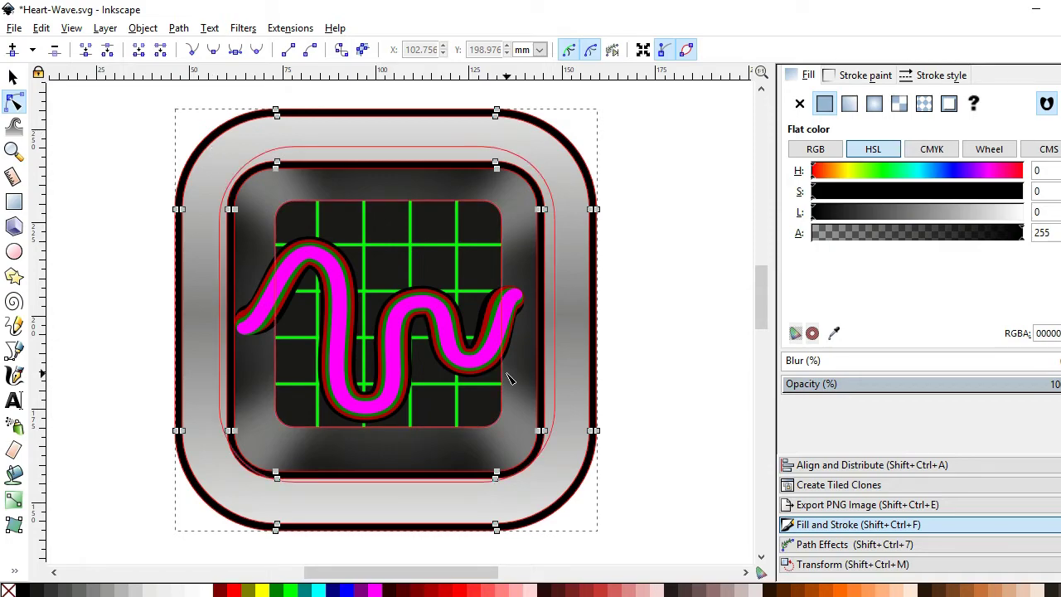
{"action": "key", "text": "minus"}
{"action": "scroll", "coordinate": [441, 576], "scroll_direction": "right", "scroll_amount": 2}
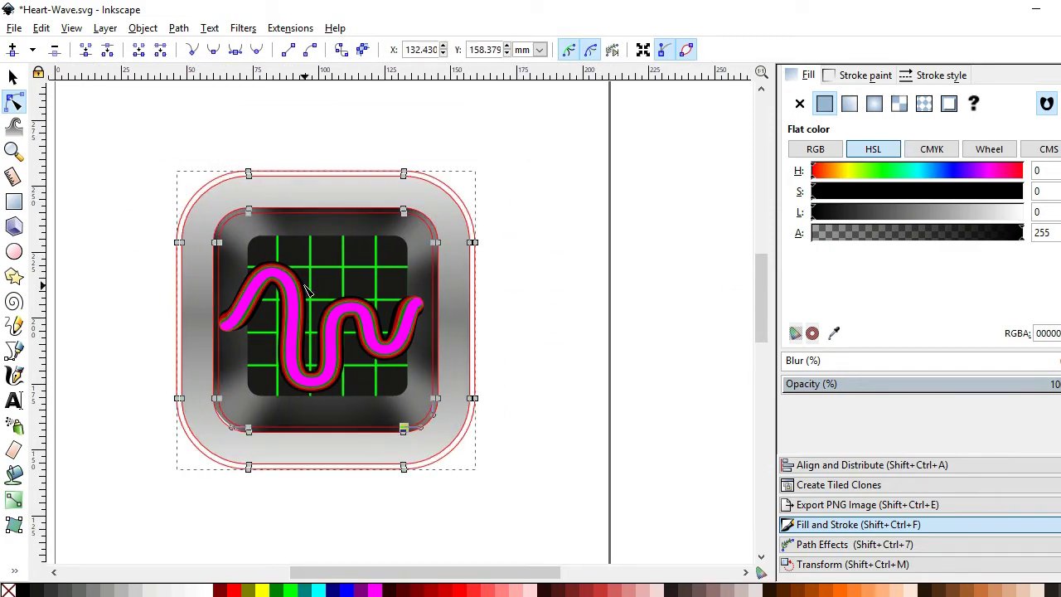
{"action": "key", "text": "minus"}
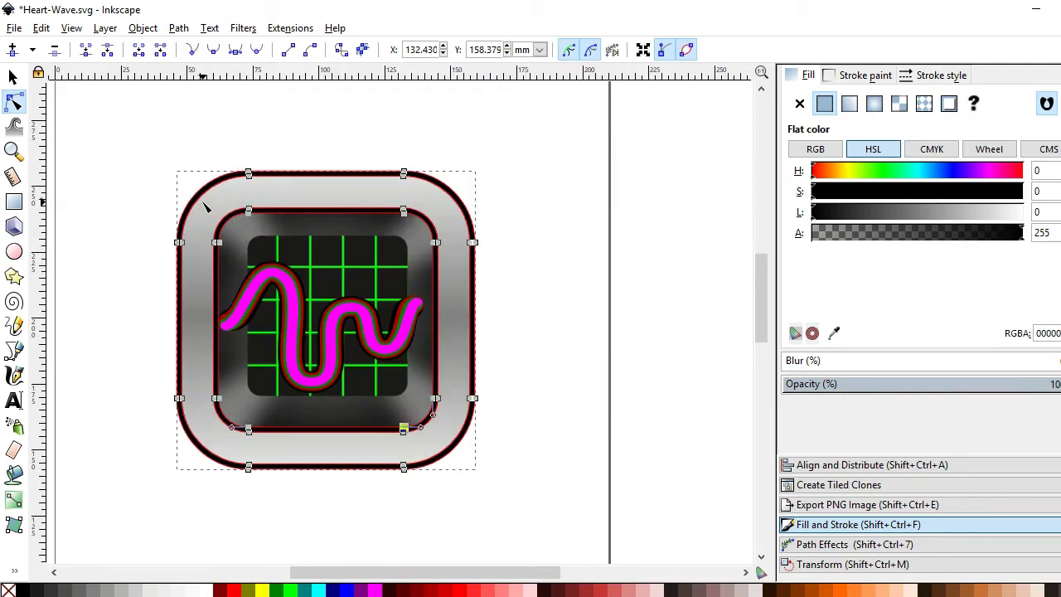
{"action": "left_click_drag", "start_coordinate": [202, 201], "coordinate": [444, 441]}
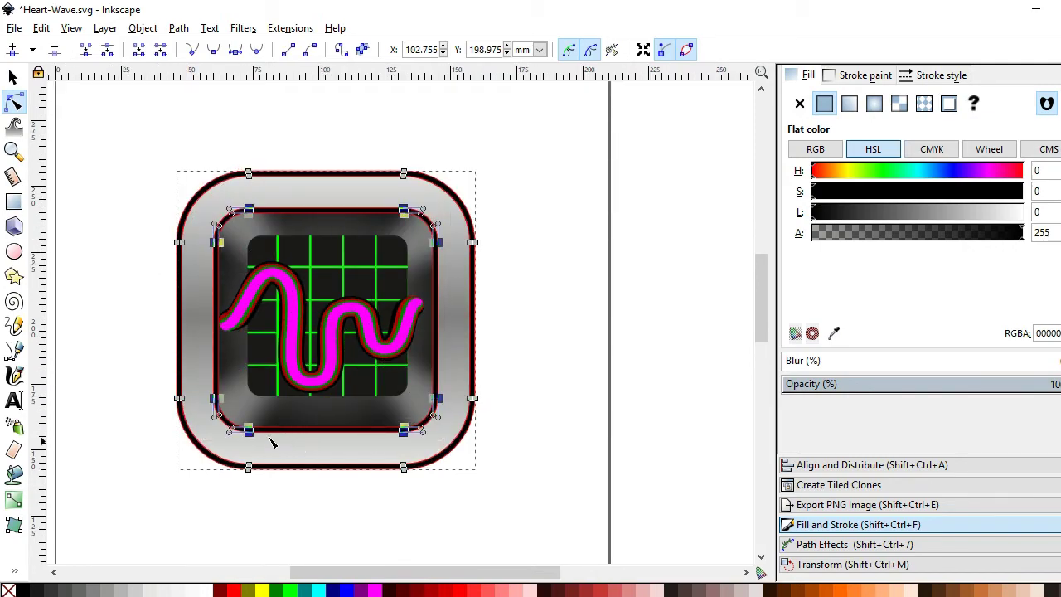
{"action": "left_click_drag", "start_coordinate": [353, 428], "coordinate": [642, 429]}
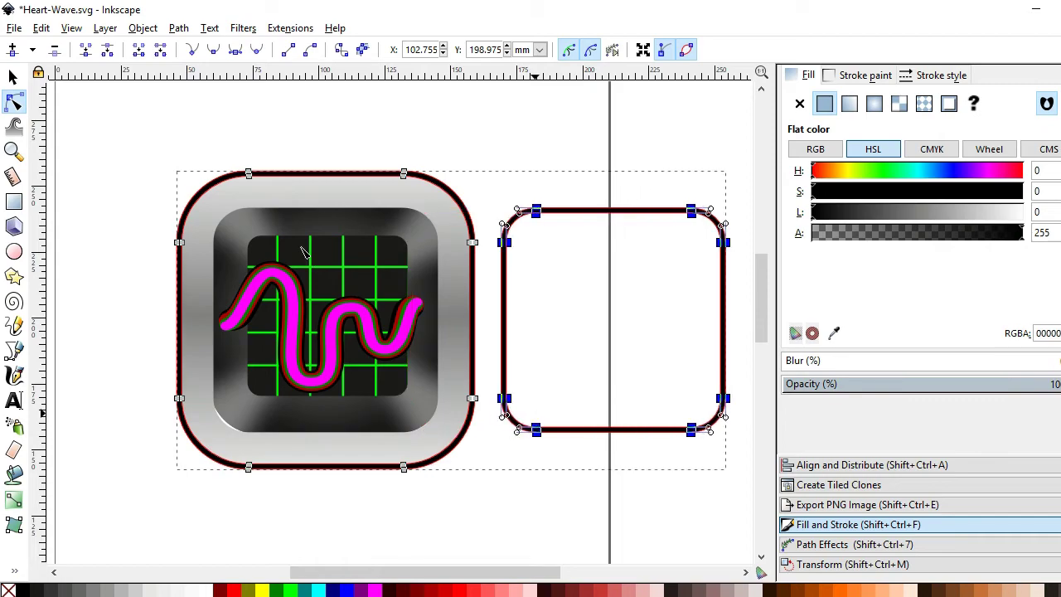
- Break the copied frame apart into separate pieces
{"action": "left_click", "coordinate": [13, 76]}
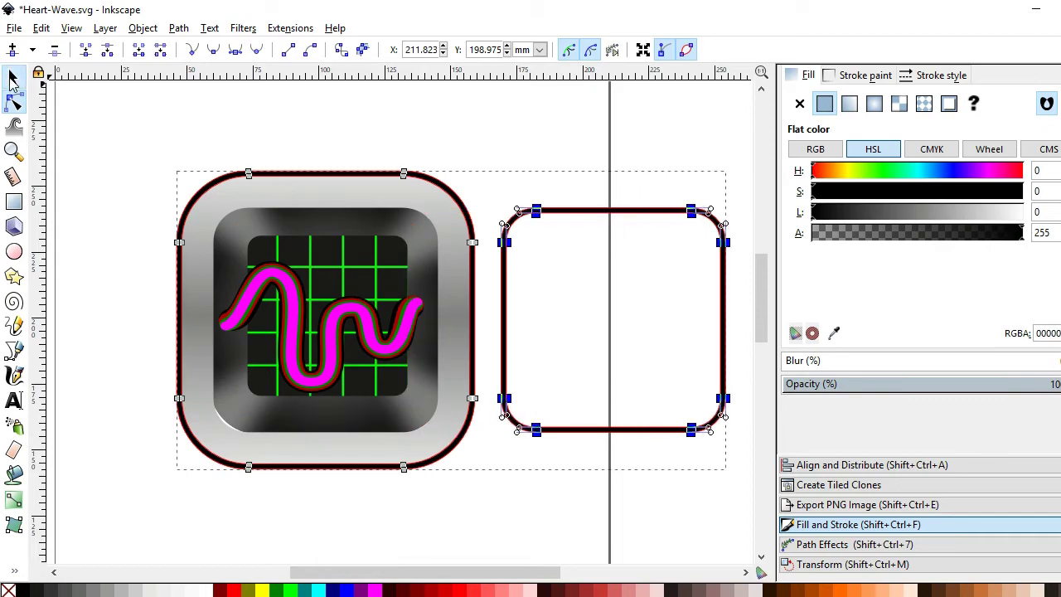
{"action": "left_click", "coordinate": [179, 28]}
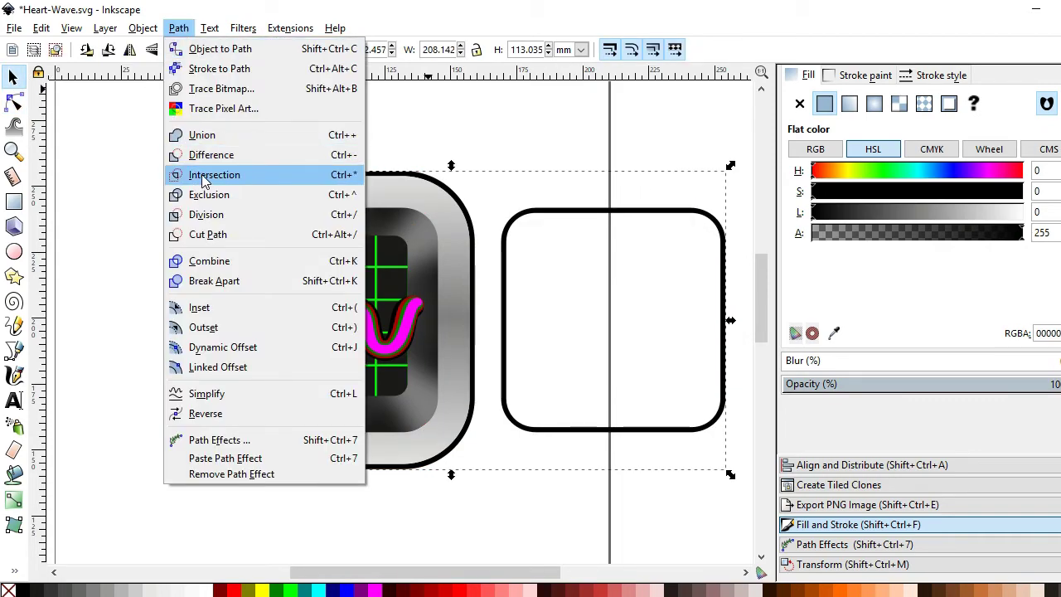
{"action": "left_click", "coordinate": [214, 280]}
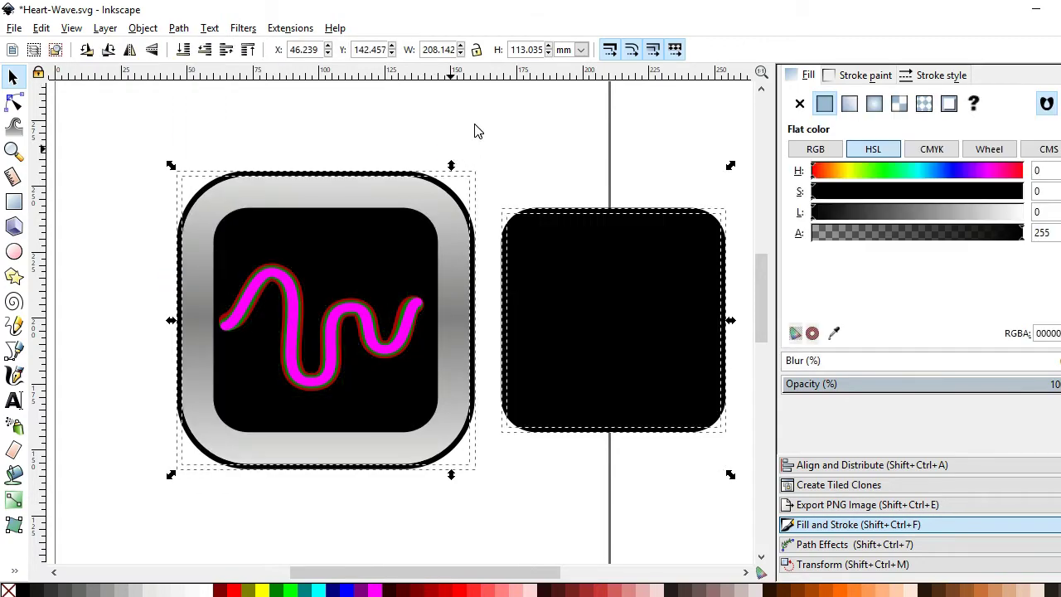
{"action": "left_click", "coordinate": [476, 131]}
- Lower the left frame piece beneath the grid screen
{"action": "left_click", "coordinate": [364, 179]}
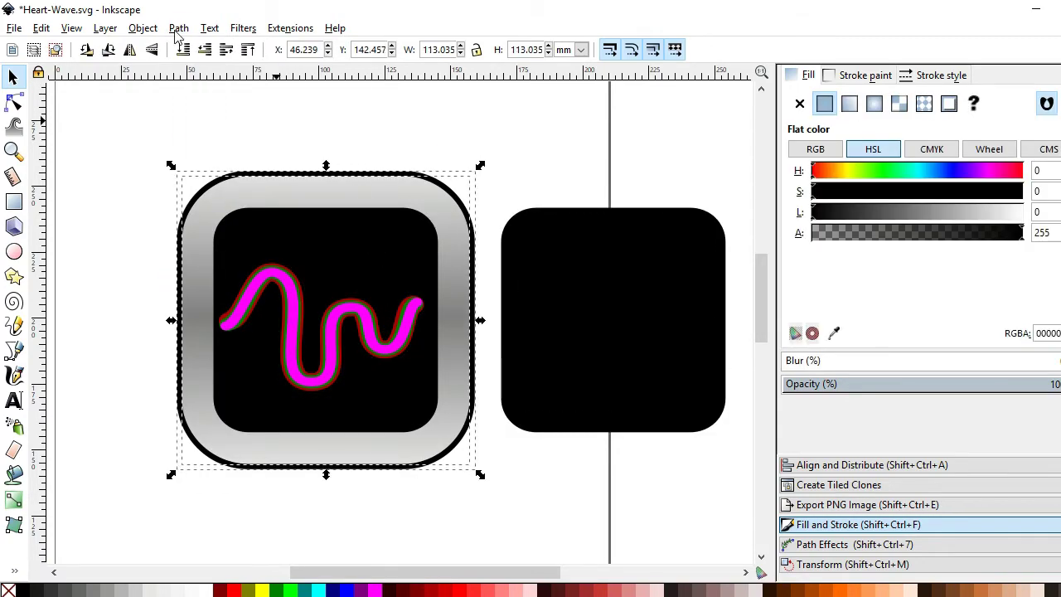
{"action": "left_click", "coordinate": [178, 28]}
{"action": "left_click", "coordinate": [241, 141]}
{"action": "left_click", "coordinate": [457, 130]}
- Remove the right rounded rectangle's fill and select it together with the icon
{"action": "left_click", "coordinate": [614, 304]}
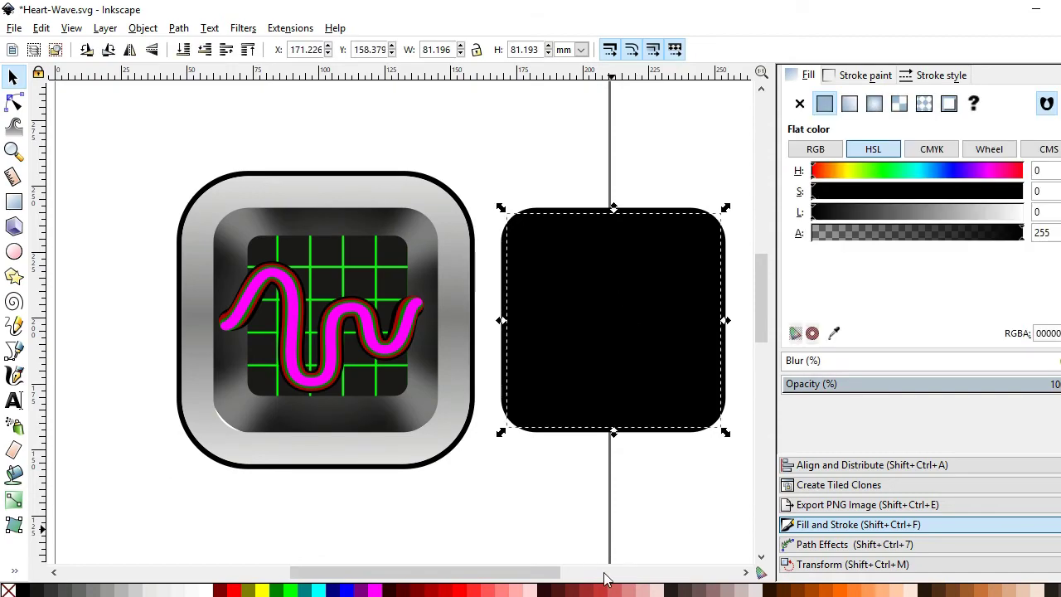
{"action": "key", "text": "ctrl+shift+v"}
{"action": "left_click", "coordinate": [740, 433]}
{"action": "left_click_drag", "start_coordinate": [740, 439], "coordinate": [489, 183]}
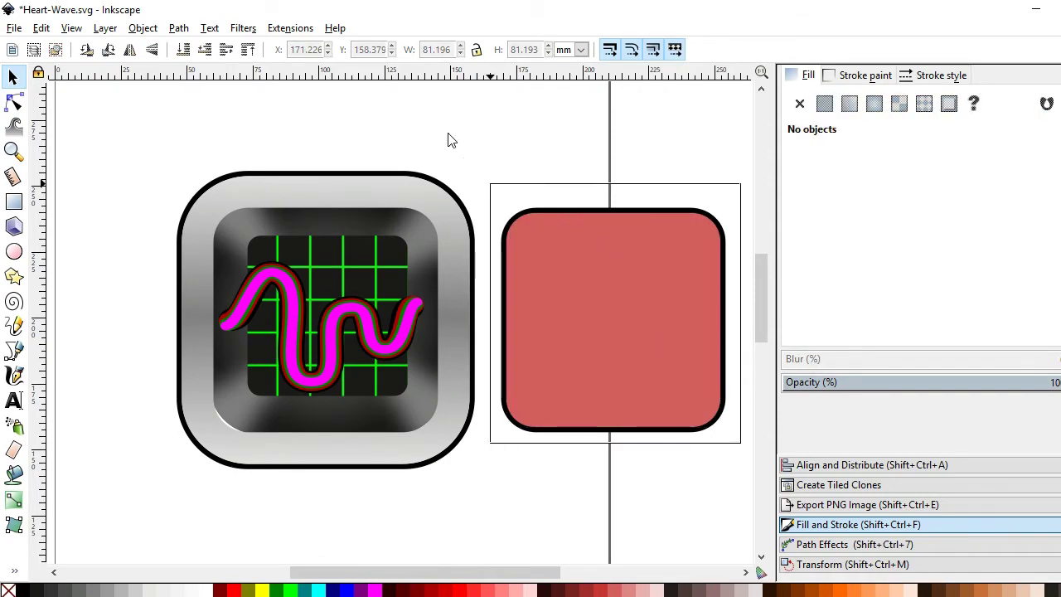
{"action": "left_click", "coordinate": [178, 28]}
{"action": "left_click", "coordinate": [199, 154]}
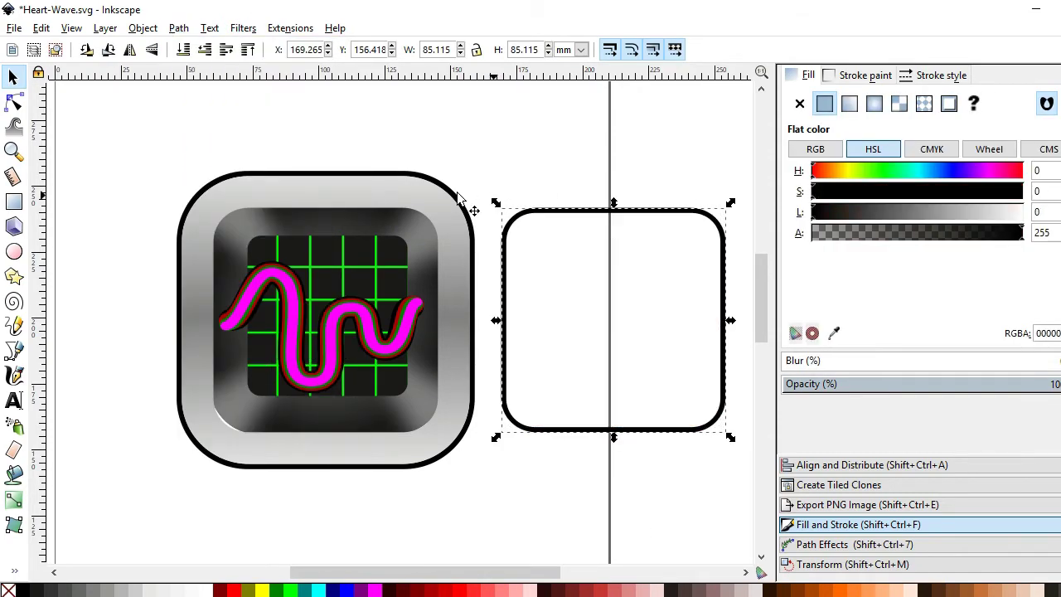
{"action": "left_click", "coordinate": [465, 203], "text": "shift"}
{"action": "left_click", "coordinate": [872, 464]}
- Centre the outline ring on the icon and zoom in on it
{"action": "left_click", "coordinate": [985, 145]}
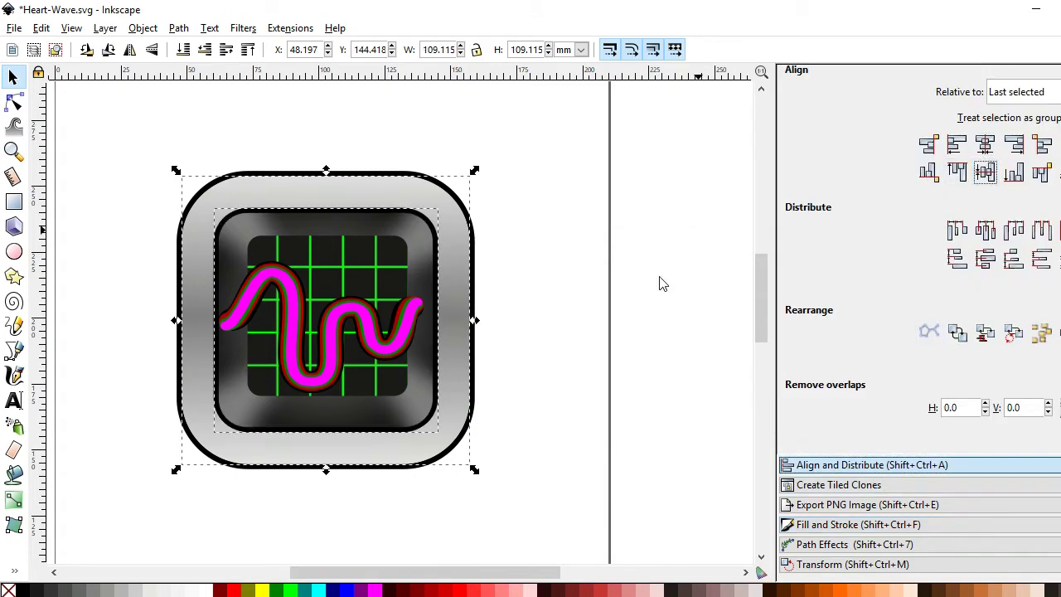
{"action": "key", "text": "z"}
{"action": "left_click_drag", "start_coordinate": [147, 154], "coordinate": [526, 494]}
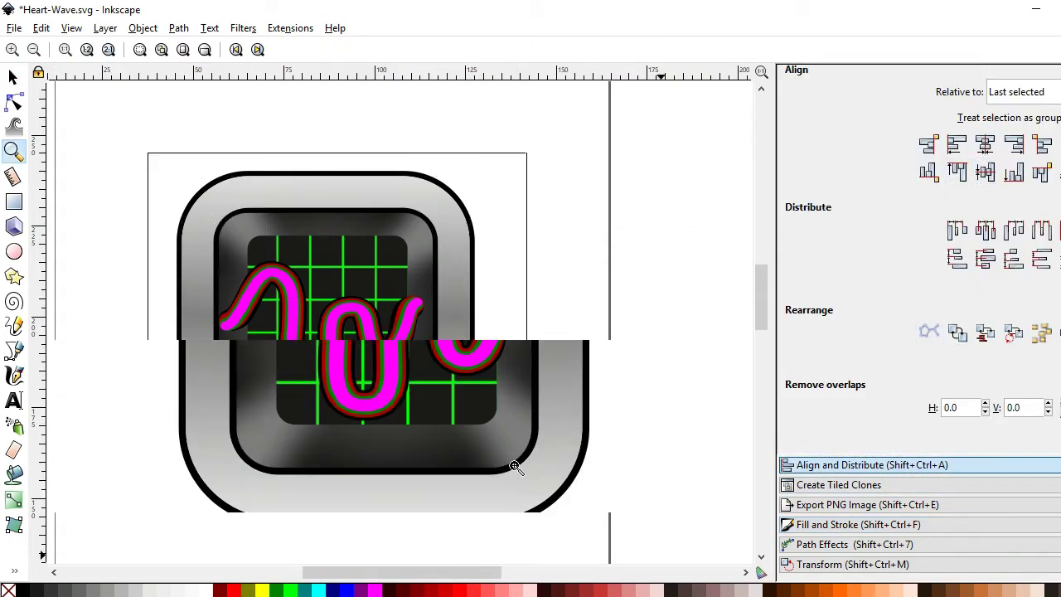
- Give the outer outline ring the linear grey gradient 4872, then return to the Selector
{"action": "left_click", "coordinate": [17, 79]}
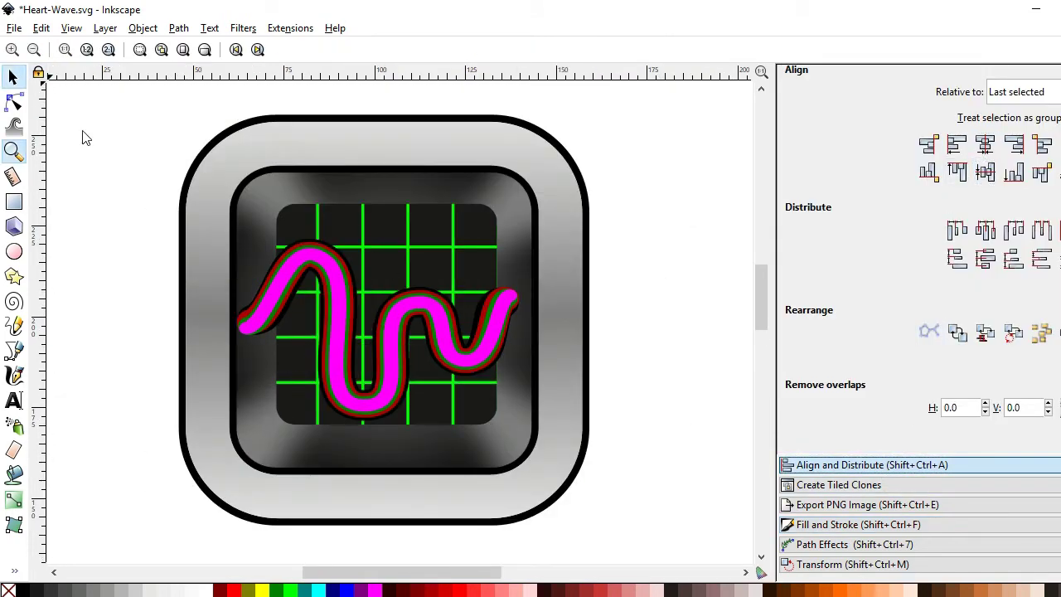
{"action": "left_click", "coordinate": [354, 116]}
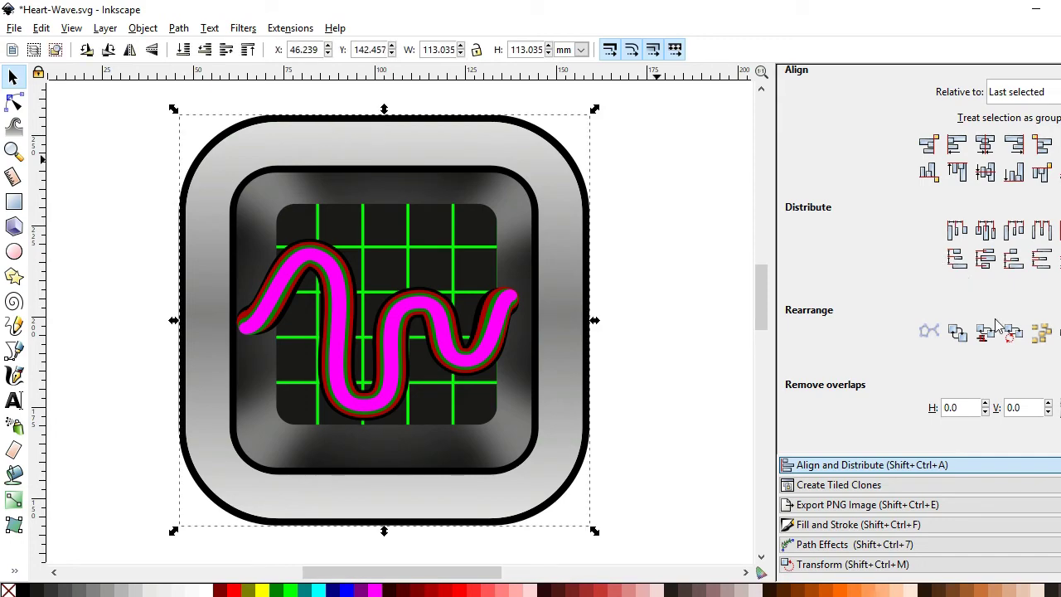
{"action": "left_click", "coordinate": [862, 525]}
{"action": "left_click", "coordinate": [848, 104]}
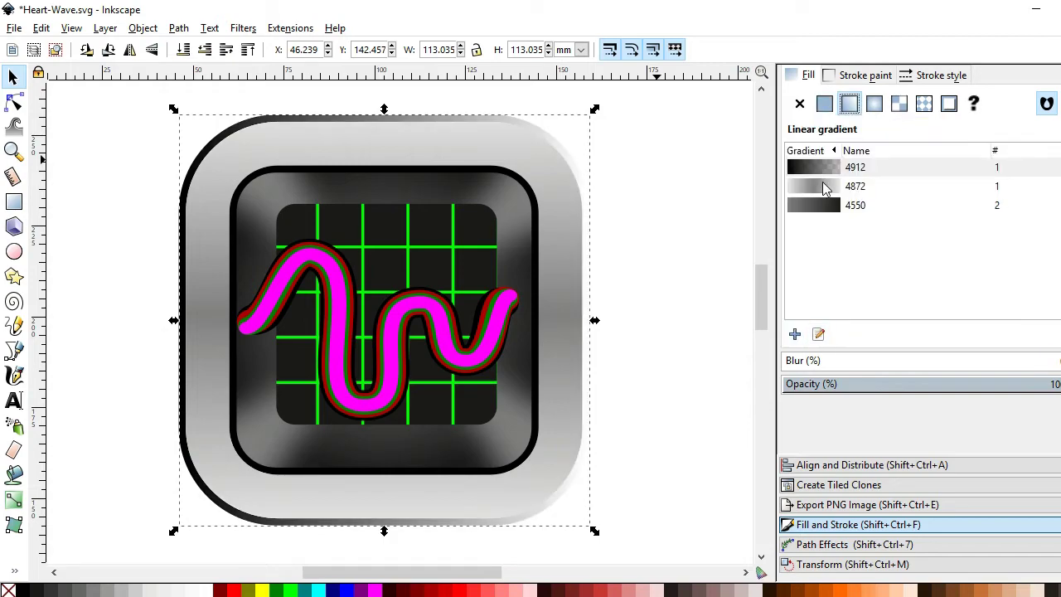
{"action": "left_click", "coordinate": [829, 188]}
{"action": "left_click", "coordinate": [818, 334]}
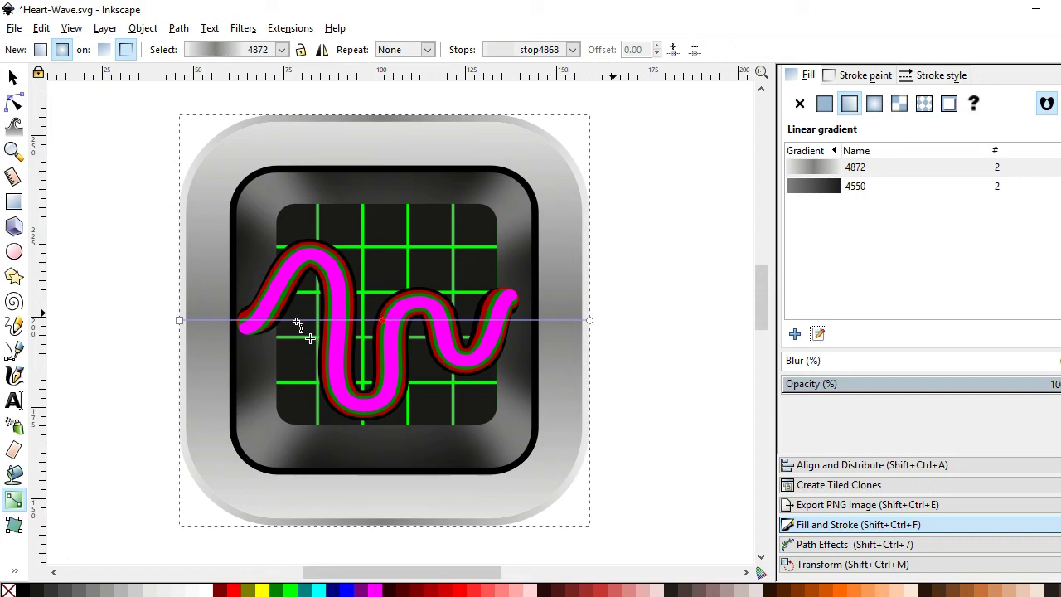
{"action": "left_click", "coordinate": [12, 76]}
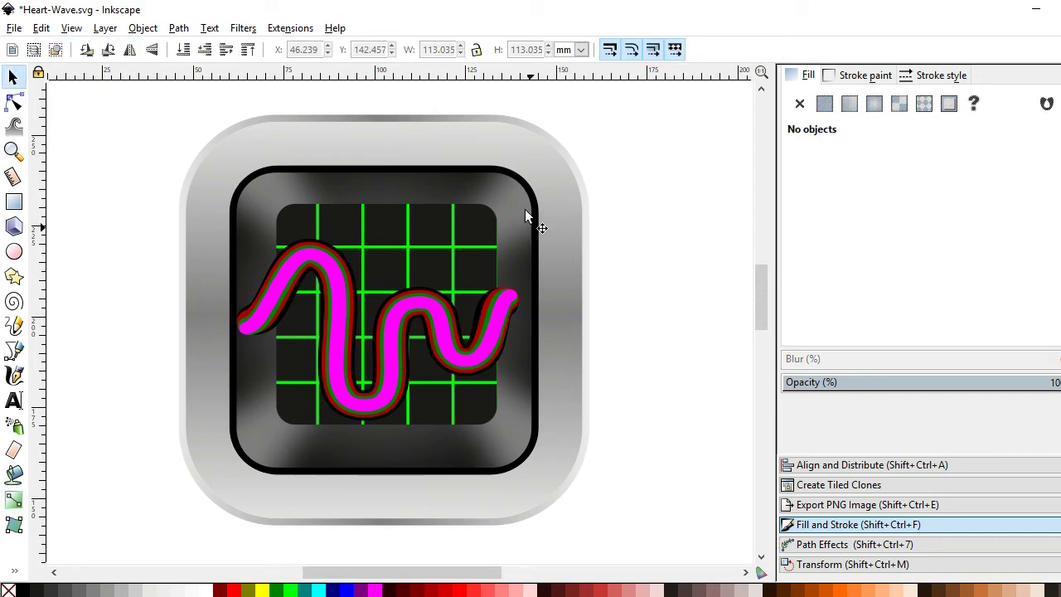
{"action": "left_click", "coordinate": [532, 204]}
- Zoom into the icon's corner and select the black inner frame beneath the gradient bezel
{"action": "left_click", "coordinate": [630, 215]}
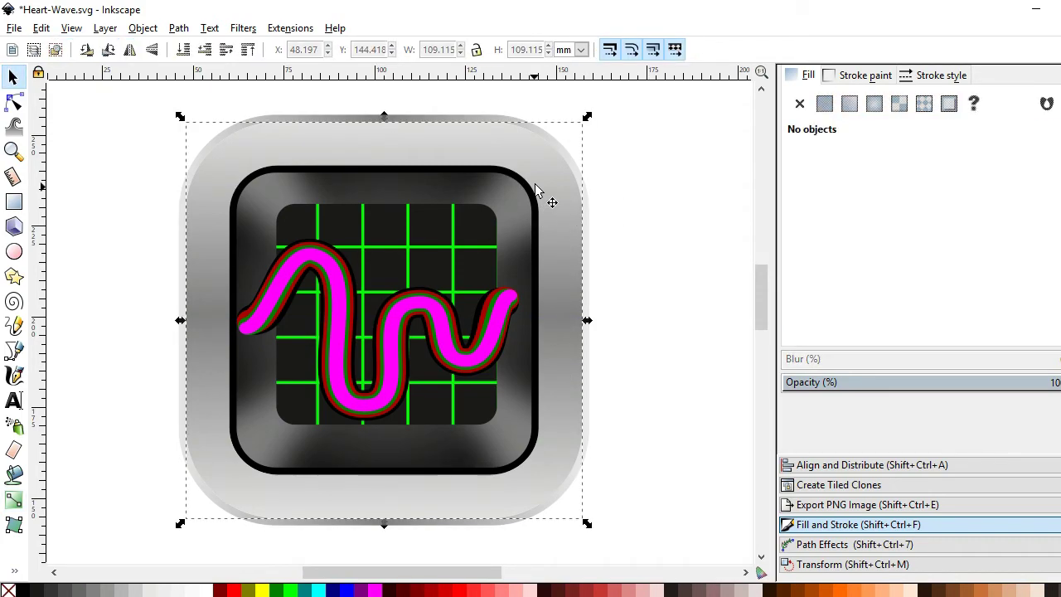
{"action": "left_click", "coordinate": [550, 197]}
{"action": "key", "text": "Escape"}
{"action": "key", "text": "z"}
{"action": "left_click_drag", "start_coordinate": [473, 135], "coordinate": [568, 214]}
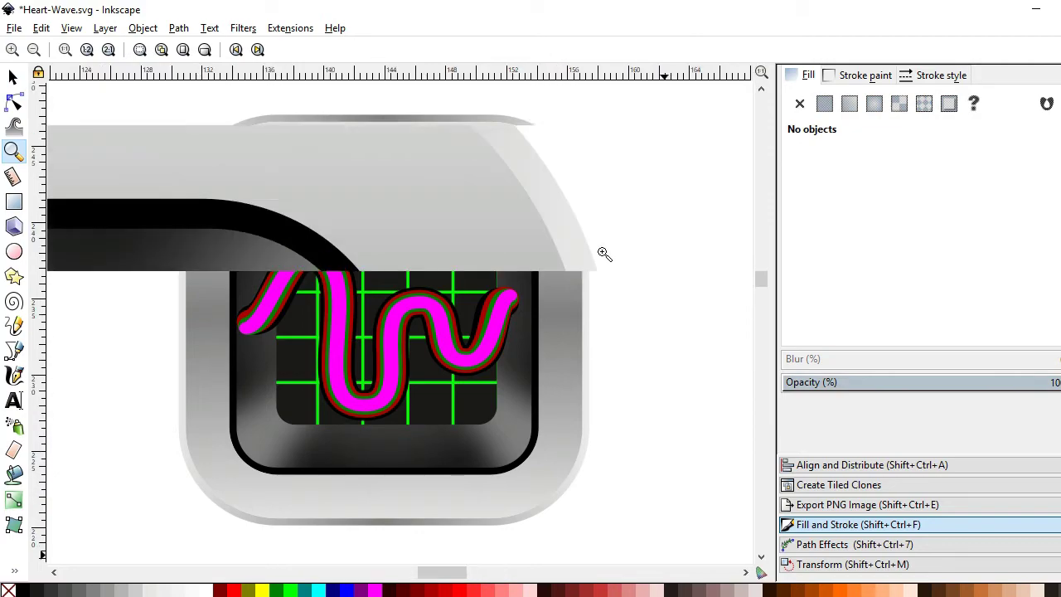
{"action": "left_click", "coordinate": [13, 76]}
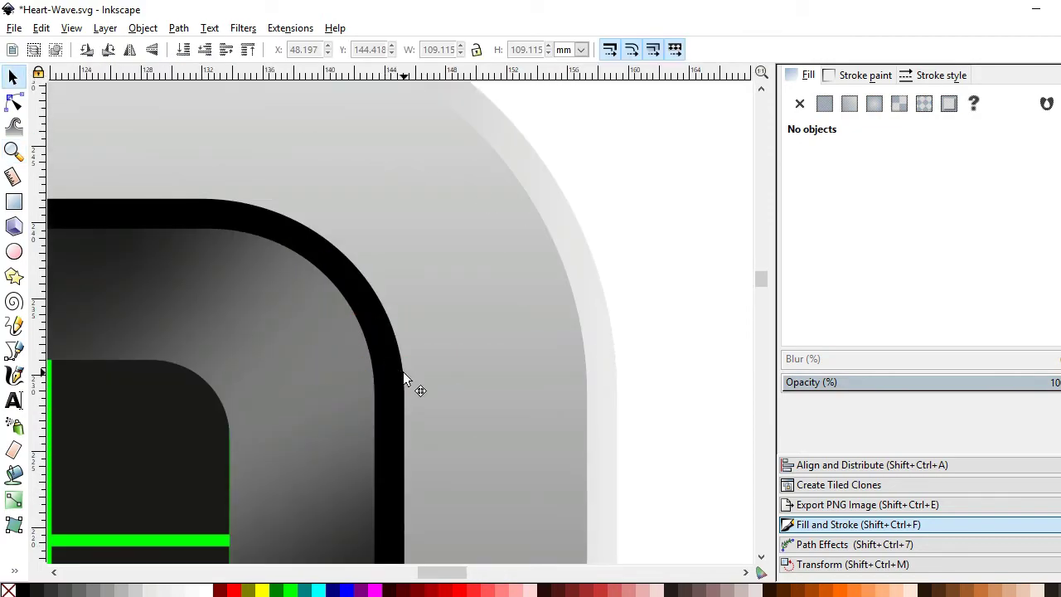
{"action": "left_click", "coordinate": [403, 371]}
{"action": "key", "text": "Escape"}
{"action": "left_click", "coordinate": [358, 326]}
{"action": "left_click", "coordinate": [358, 326], "text": "alt"}
{"action": "key", "text": "minus"}
{"action": "key", "text": "minus"}
{"action": "key", "text": "minus"}
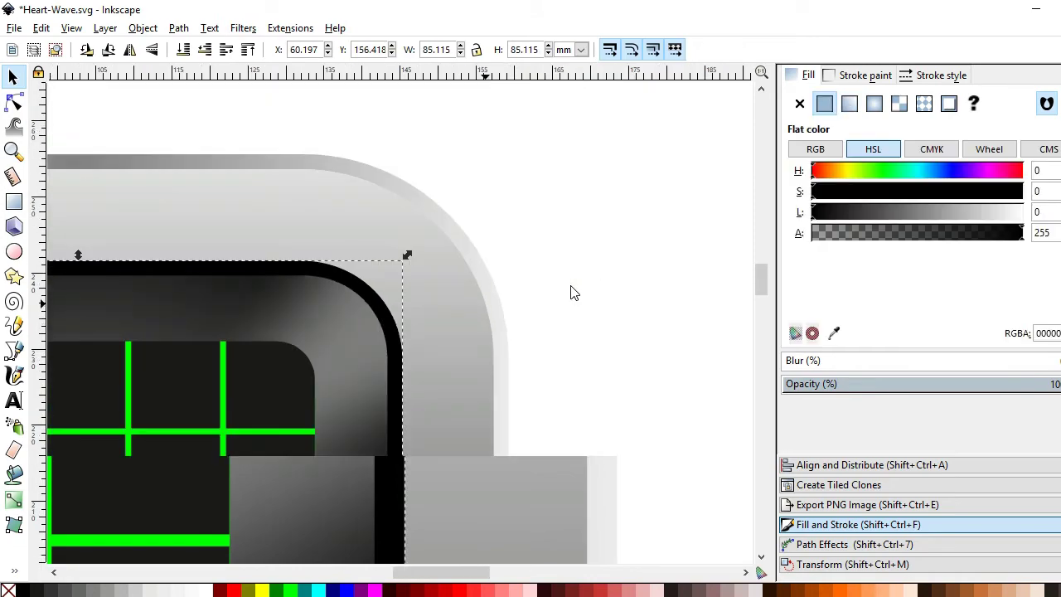
{"action": "key", "text": "minus"}
- Fill the inner frame with gradient 4872, make it vertical, and darken its top stop
{"action": "left_click", "coordinate": [849, 103]}
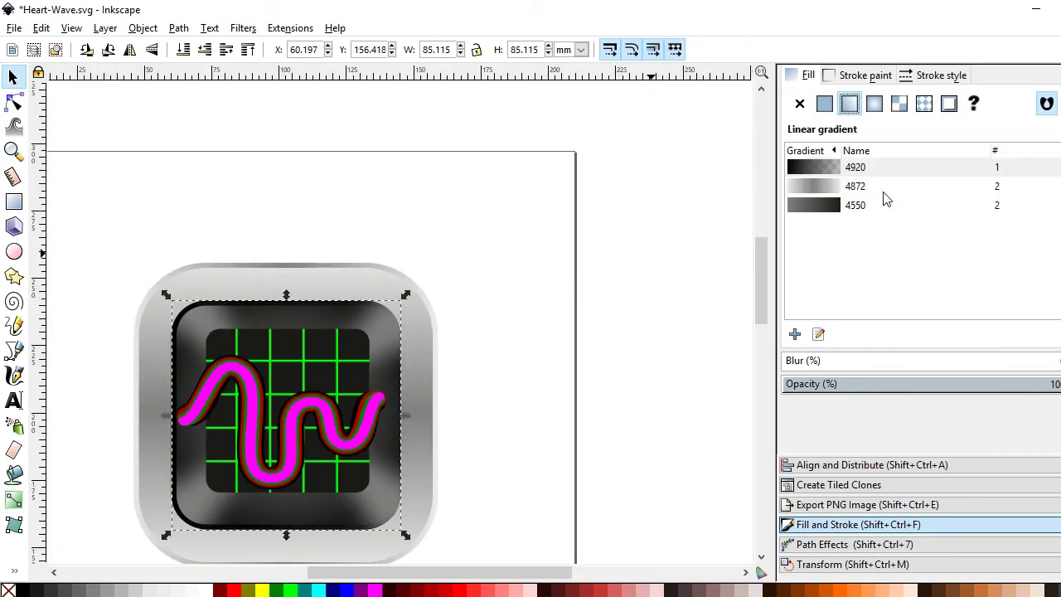
{"action": "left_click", "coordinate": [824, 192]}
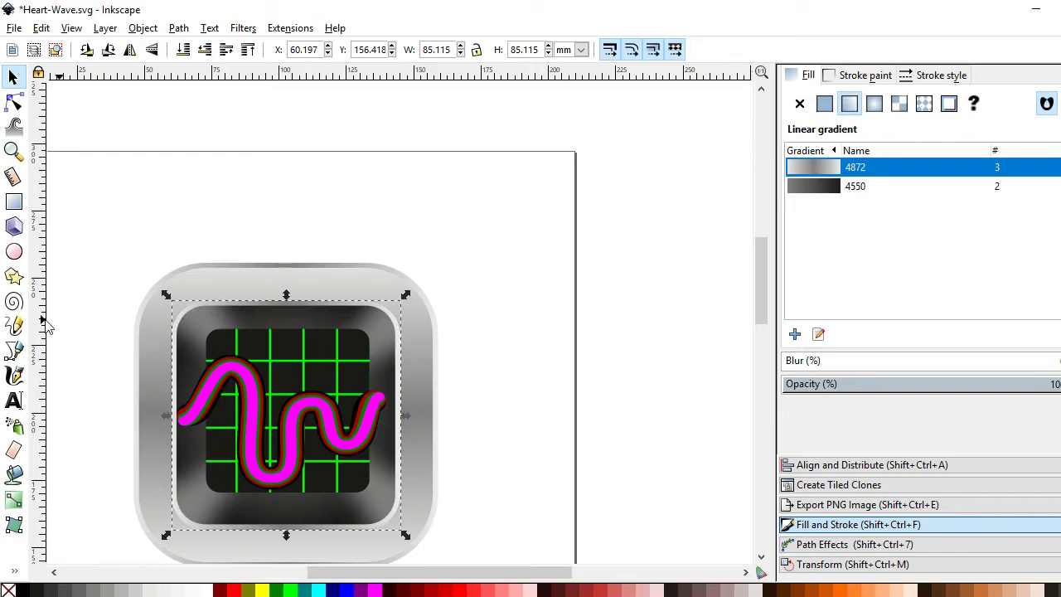
{"action": "left_click", "coordinate": [819, 336]}
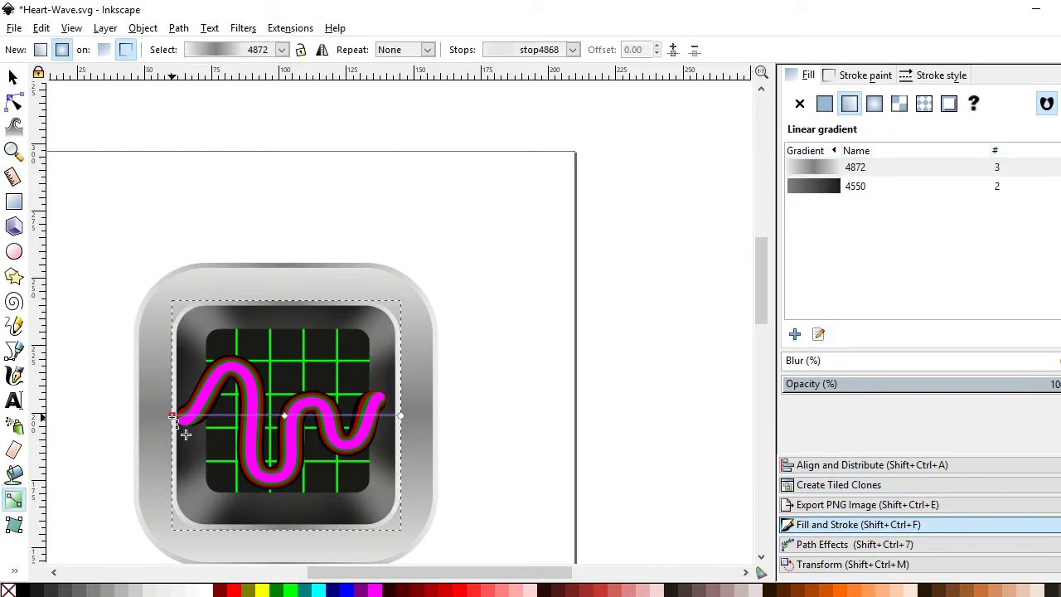
{"action": "left_click_drag", "start_coordinate": [174, 420], "coordinate": [273, 291]}
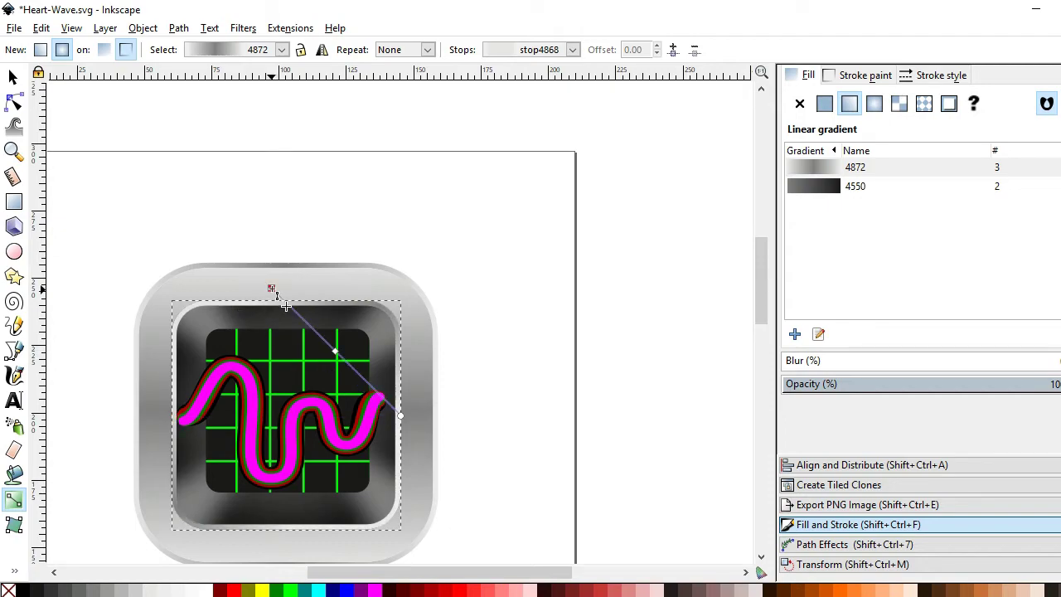
{"action": "left_click_drag", "start_coordinate": [401, 416], "coordinate": [280, 533]}
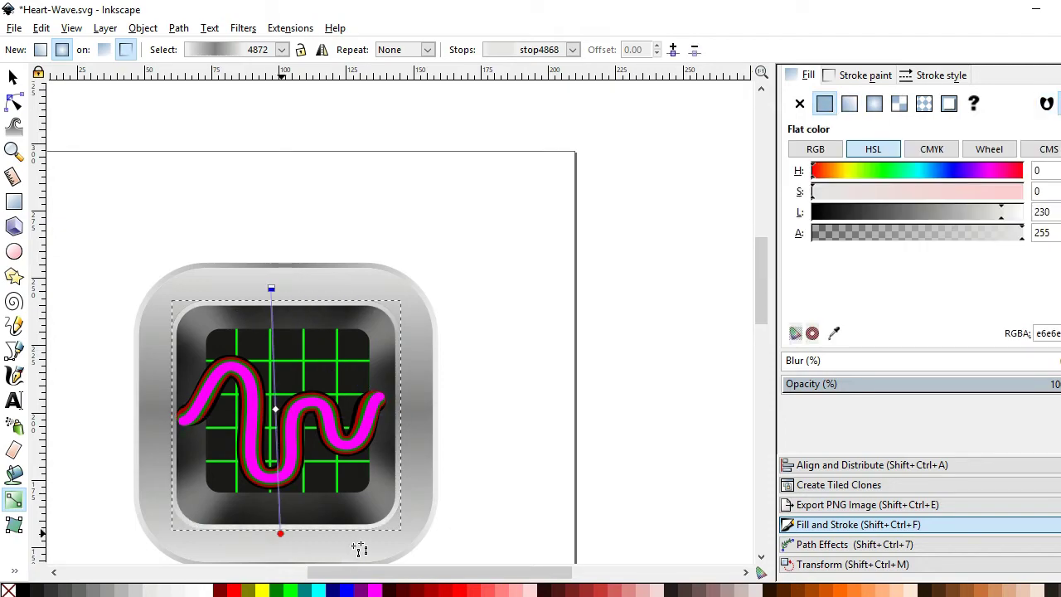
{"action": "left_click", "coordinate": [271, 288]}
{"action": "left_click", "coordinate": [915, 211]}
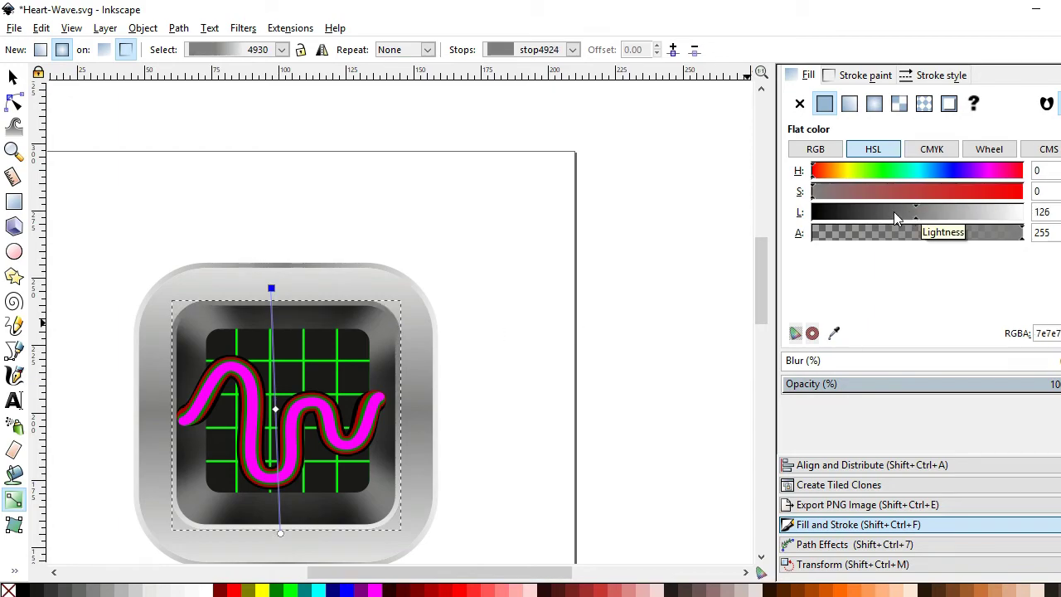
{"action": "left_click_drag", "start_coordinate": [893, 212], "coordinate": [884, 211]}
- Deselect, save Heart-Wave.svg, and zoom in on the green-grid screen
{"action": "key", "text": "s"}
{"action": "key", "text": "Escape"}
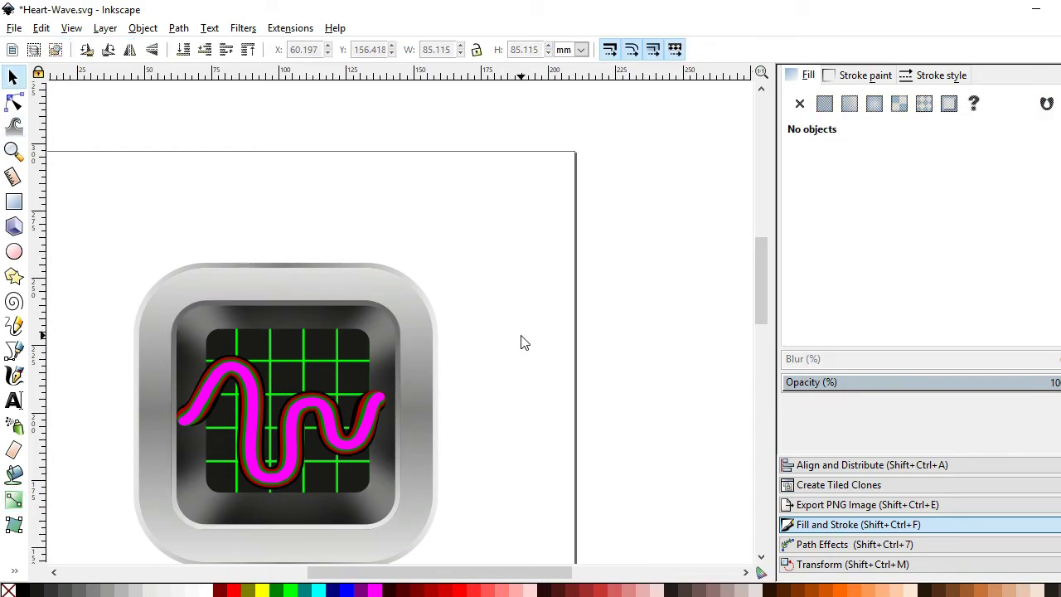
{"action": "key", "text": "ctrl+s"}
{"action": "scroll", "coordinate": [760, 290], "scroll_direction": "down", "scroll_amount": 2}
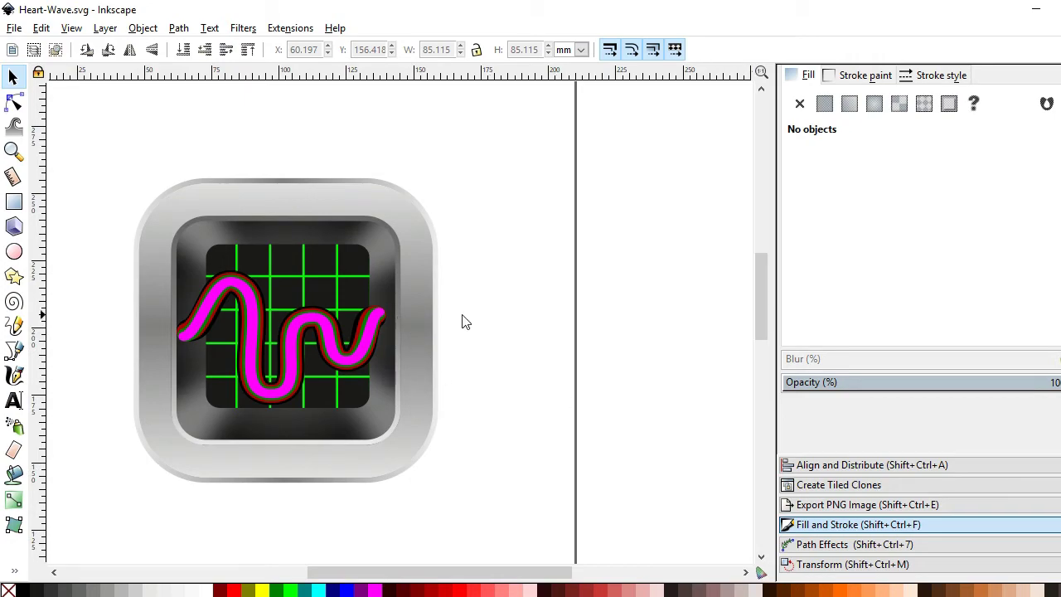
{"action": "key", "text": "z"}
{"action": "mouse_move", "coordinate": [99, 247]}
{"action": "left_mouse_down"}
{"action": "mouse_move", "coordinate": [353, 393]}
{"action": "mouse_move", "coordinate": [489, 487]}
{"action": "left_mouse_up"}
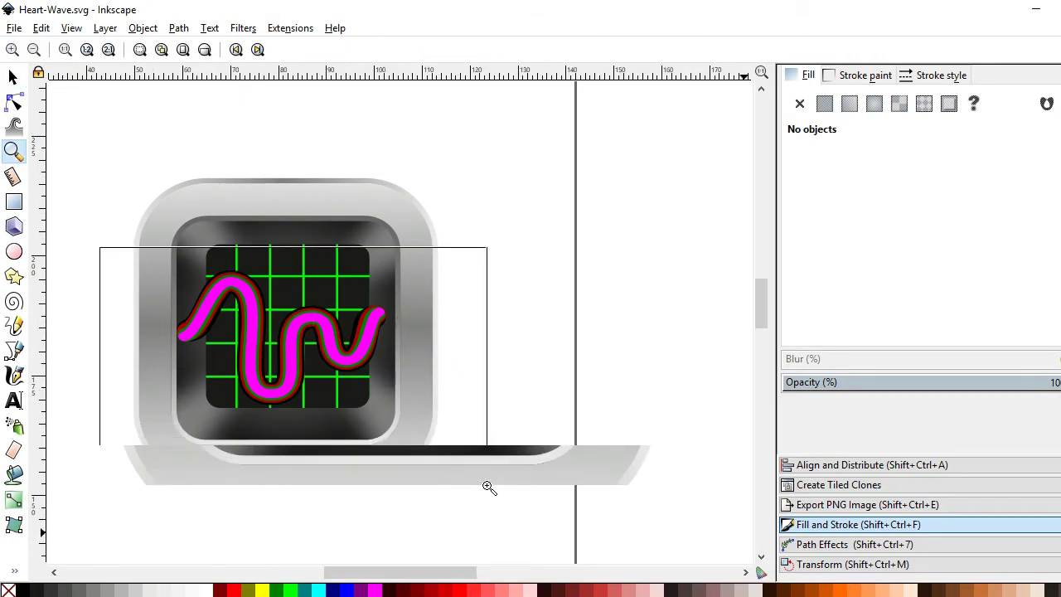
- Draw a small ellipse below the screen with no stroke and a black fill
{"action": "key", "text": "s"}
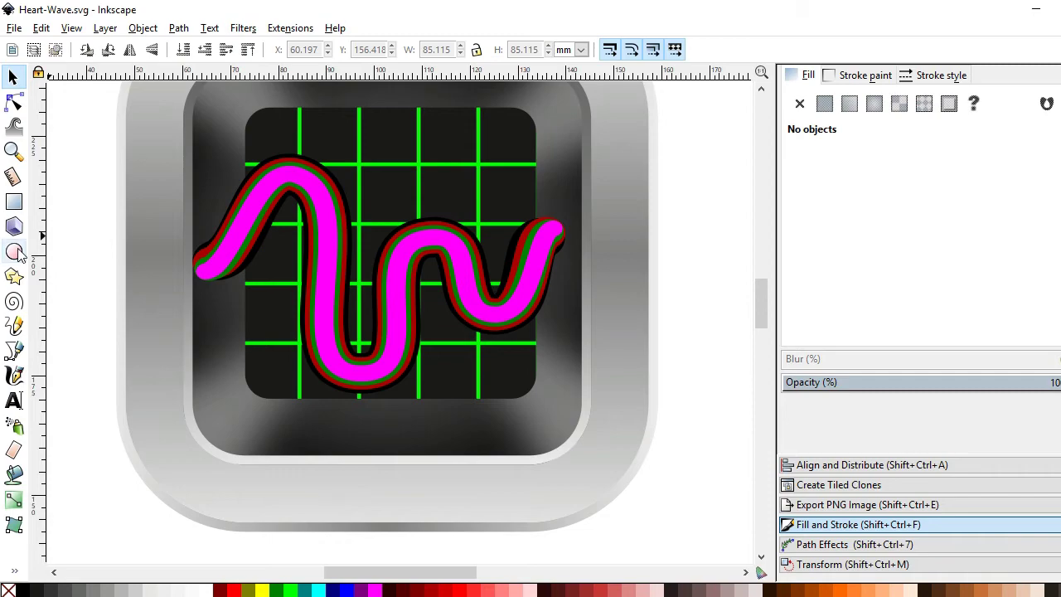
{"action": "key", "text": "e"}
{"action": "left_click_drag", "start_coordinate": [356, 420], "coordinate": [384, 427]}
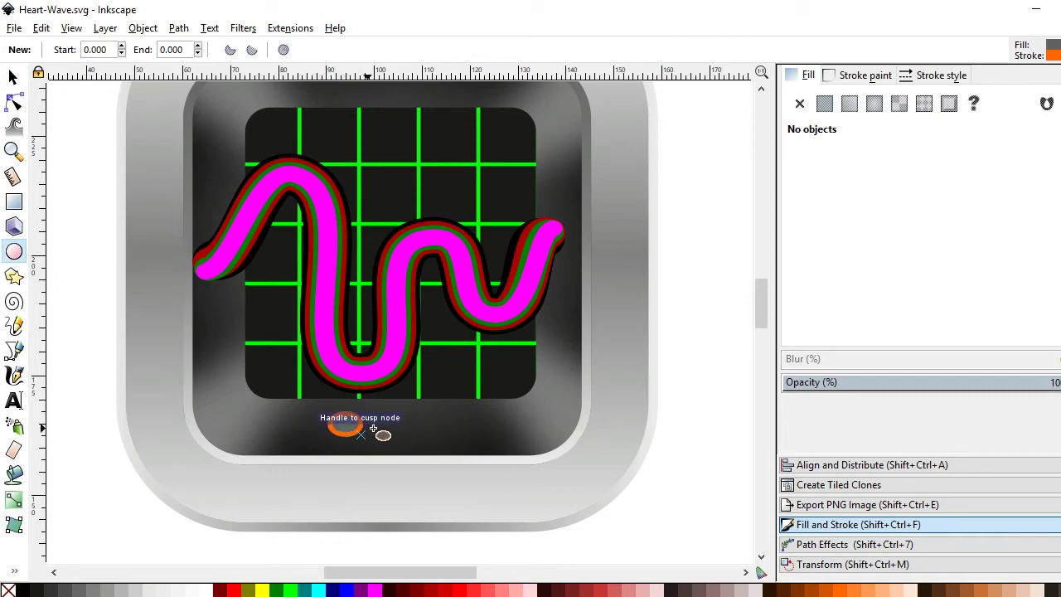
{"action": "key", "text": "s"}
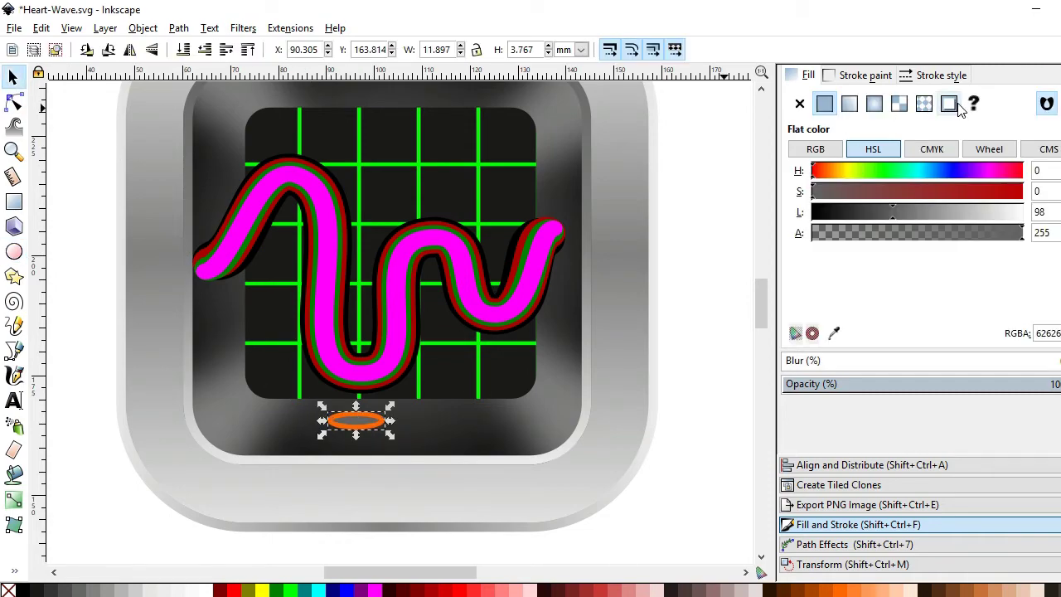
{"action": "left_click", "coordinate": [865, 76]}
{"action": "left_click", "coordinate": [798, 102]}
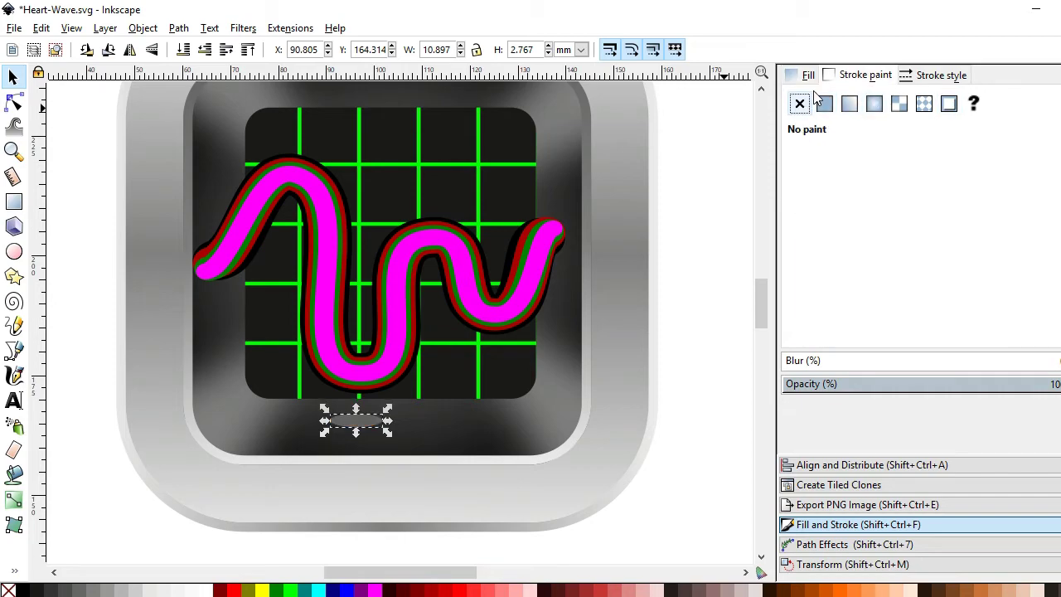
{"action": "left_click", "coordinate": [808, 76]}
{"action": "left_click", "coordinate": [20, 590]}
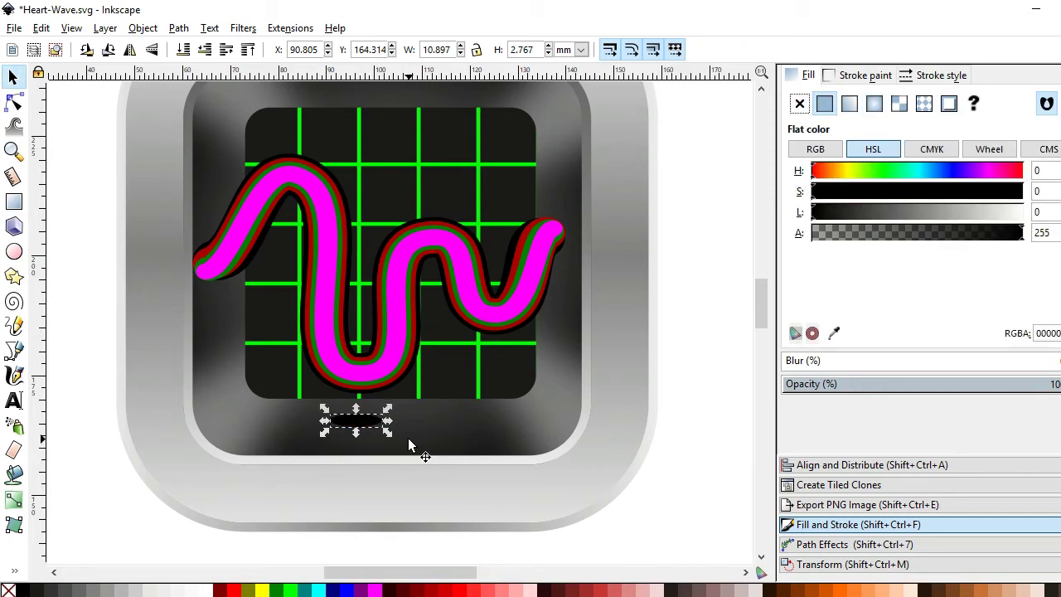
- Duplicate the ellipse to the right and narrow the wave line slightly from its left side
{"action": "key", "text": "ctrl+d"}
{"action": "left_click_drag", "start_coordinate": [407, 438], "coordinate": [505, 431]}
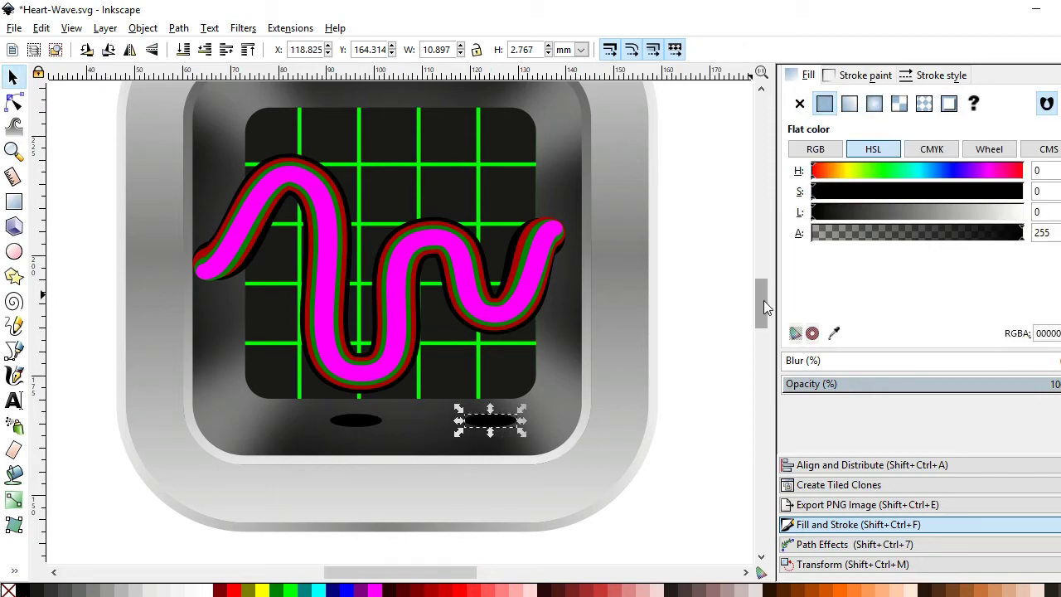
{"action": "scroll", "coordinate": [764, 297], "scroll_direction": "up", "scroll_amount": 2}
{"action": "left_click", "coordinate": [374, 479]}
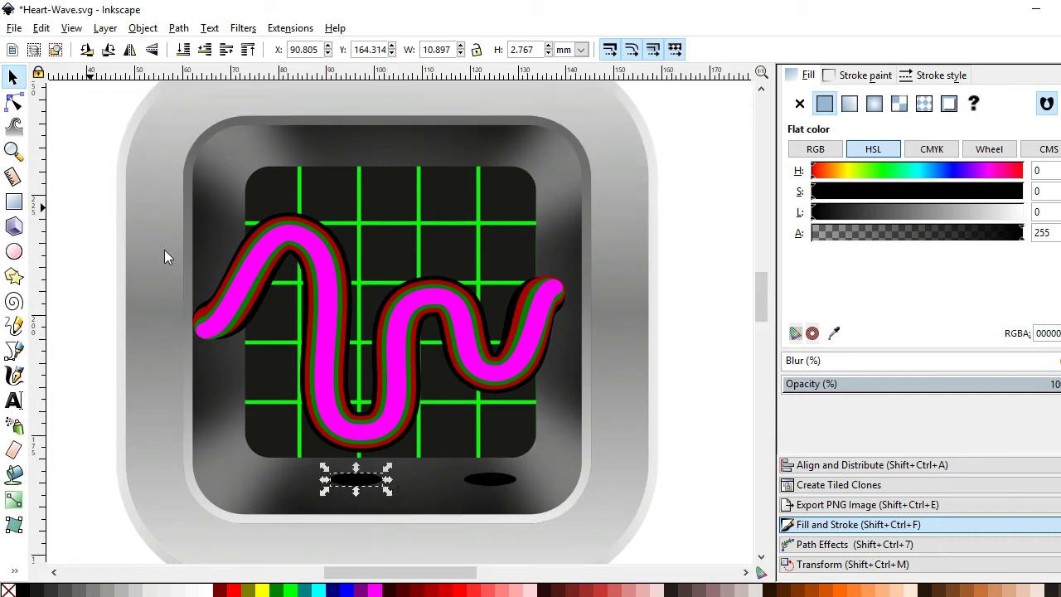
{"action": "left_click_drag", "start_coordinate": [90, 206], "coordinate": [580, 460]}
{"action": "left_click_drag", "start_coordinate": [190, 333], "coordinate": [212, 332]}
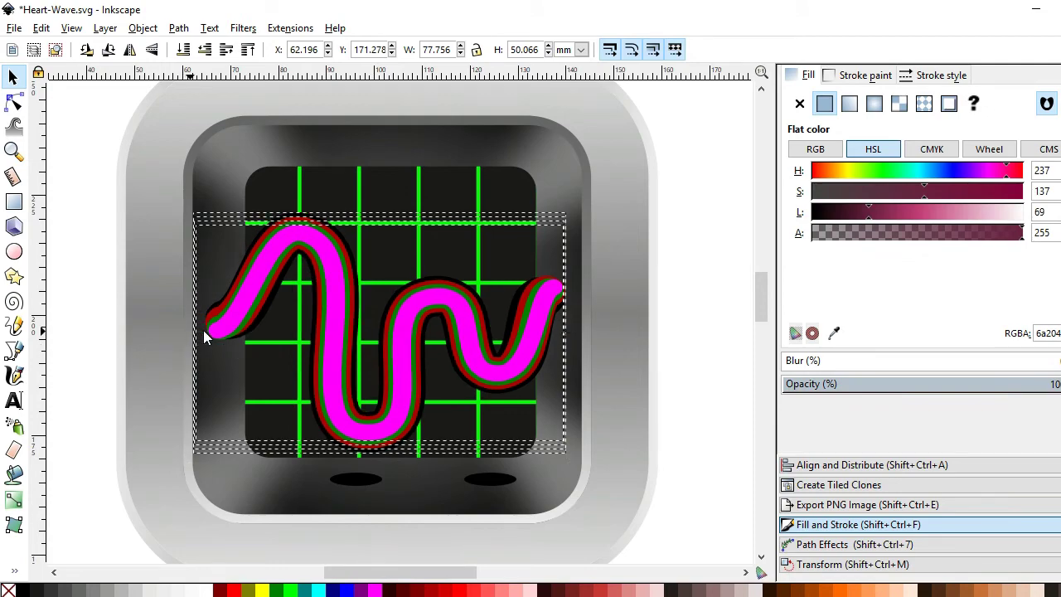
{"action": "left_click", "coordinate": [668, 379]}
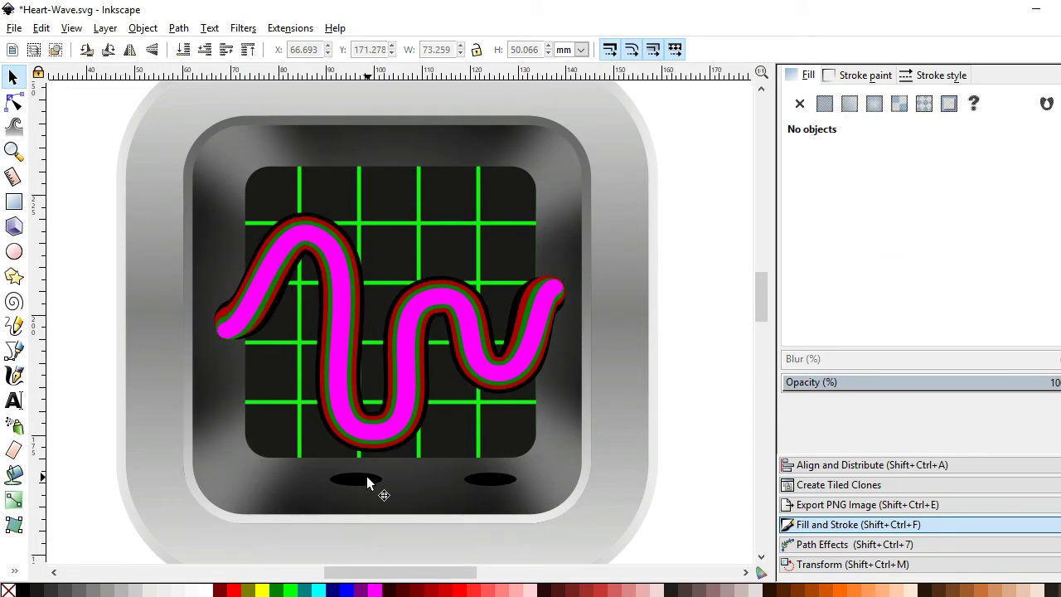
- Place upright 2.767 × 10.897 mm black ellipses at both ends of the wave
{"action": "left_click", "coordinate": [366, 477]}
{"action": "left_click_drag", "start_coordinate": [357, 478], "coordinate": [210, 342]}
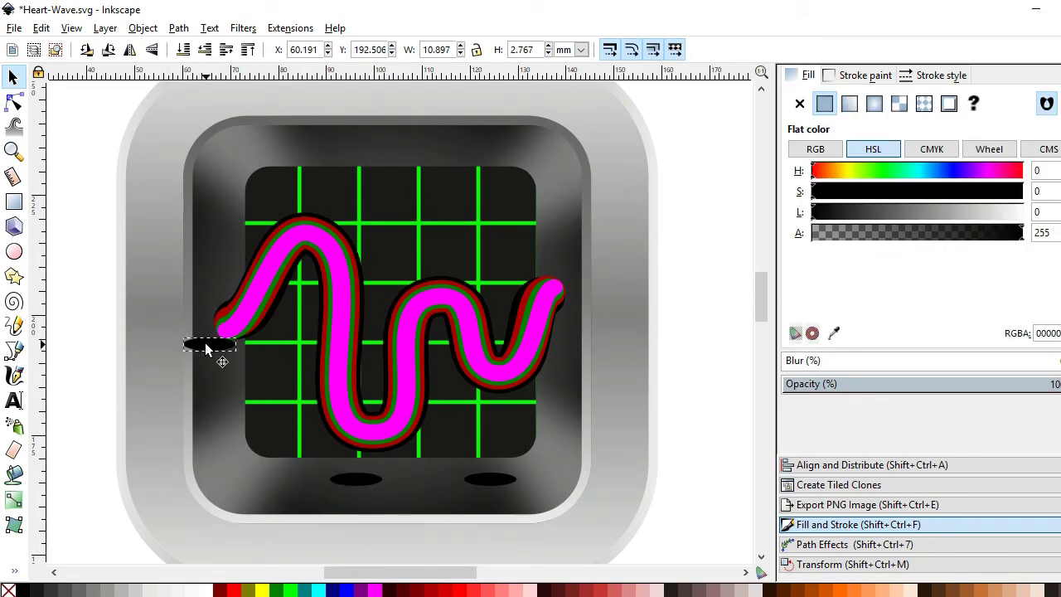
{"action": "key", "text": "ctrl+bracketleft"}
{"action": "key", "text": "bracketleft"}
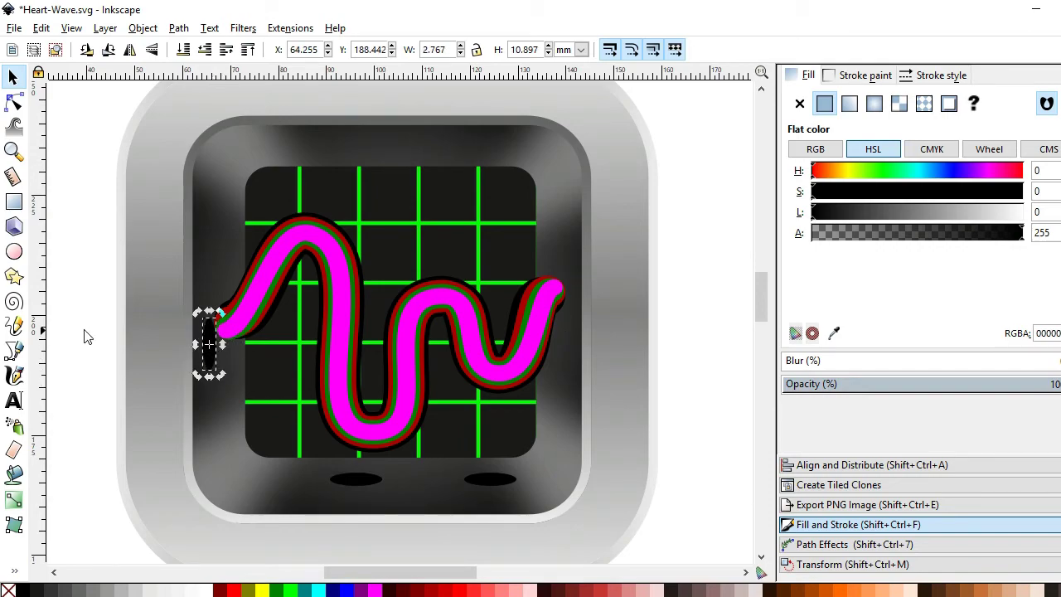
{"action": "key", "text": "Up"}
{"action": "key", "text": "Up"}
{"action": "key", "text": "Up"}
{"action": "left_click", "coordinate": [211, 340]}
{"action": "key", "text": "ctrl+d"}
{"action": "left_click_drag", "start_coordinate": [212, 340], "coordinate": [562, 325]}
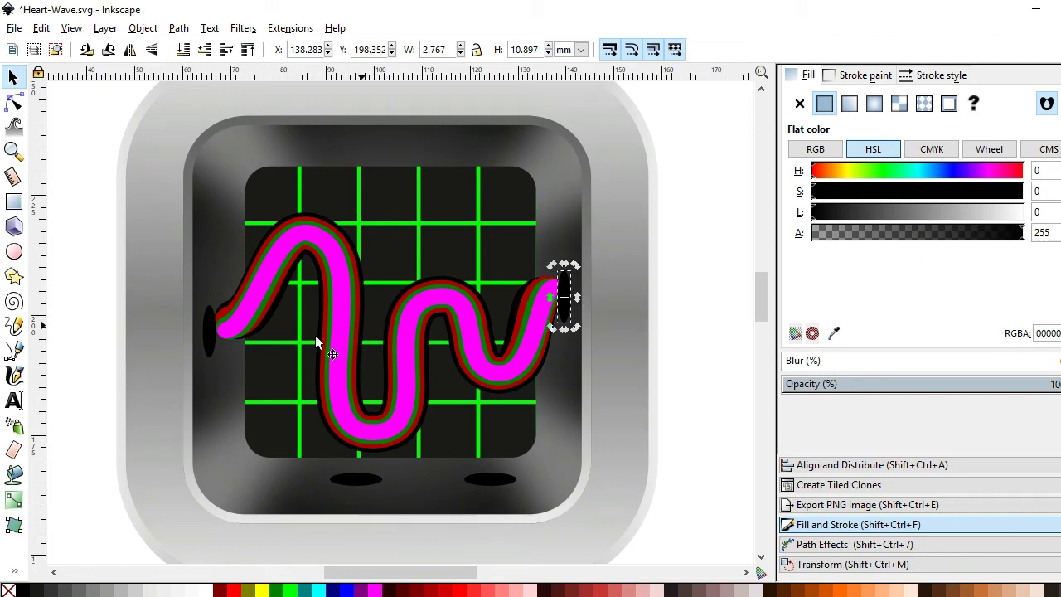
{"action": "key", "text": "Escape"}
{"action": "left_click_drag", "start_coordinate": [72, 187], "coordinate": [586, 456]}
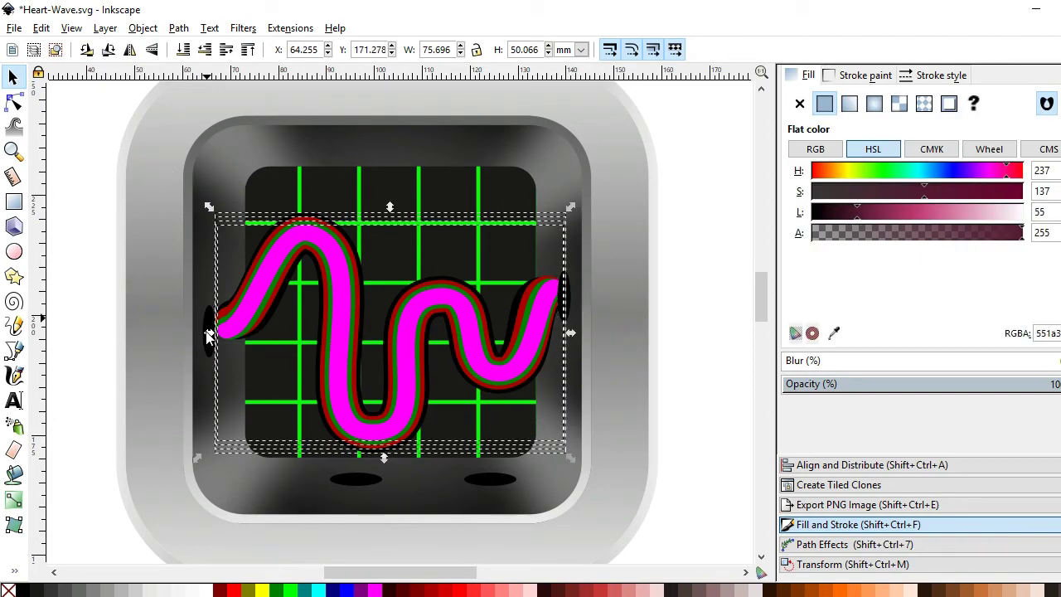
- Give the magenta wave path a linear gradient with a yellow start stop
{"action": "left_click", "coordinate": [143, 28]}
{"action": "left_click", "coordinate": [478, 379]}
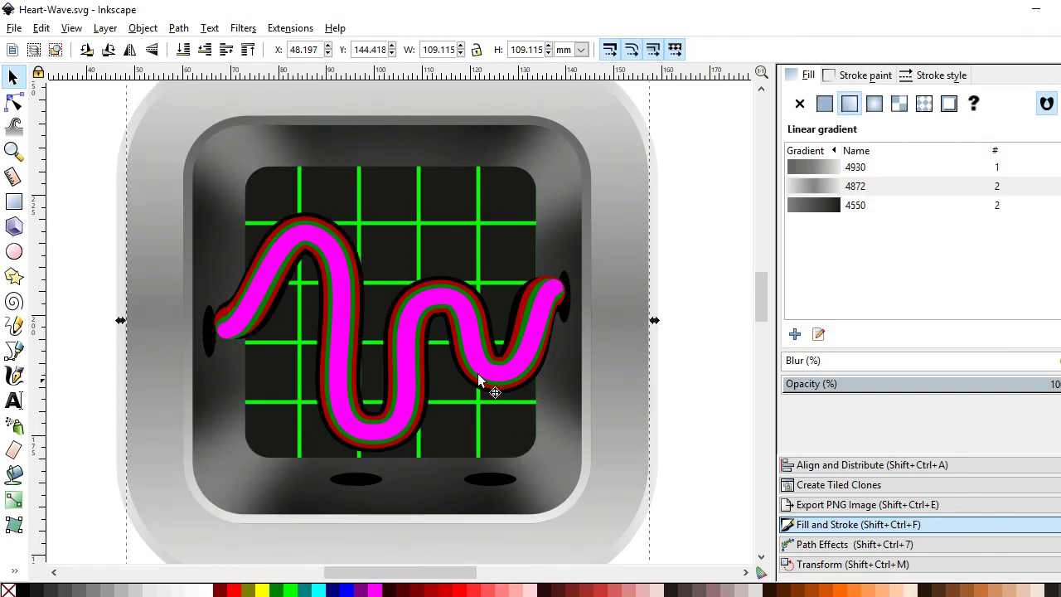
{"action": "left_click", "coordinate": [260, 276]}
{"action": "left_click", "coordinate": [850, 104]}
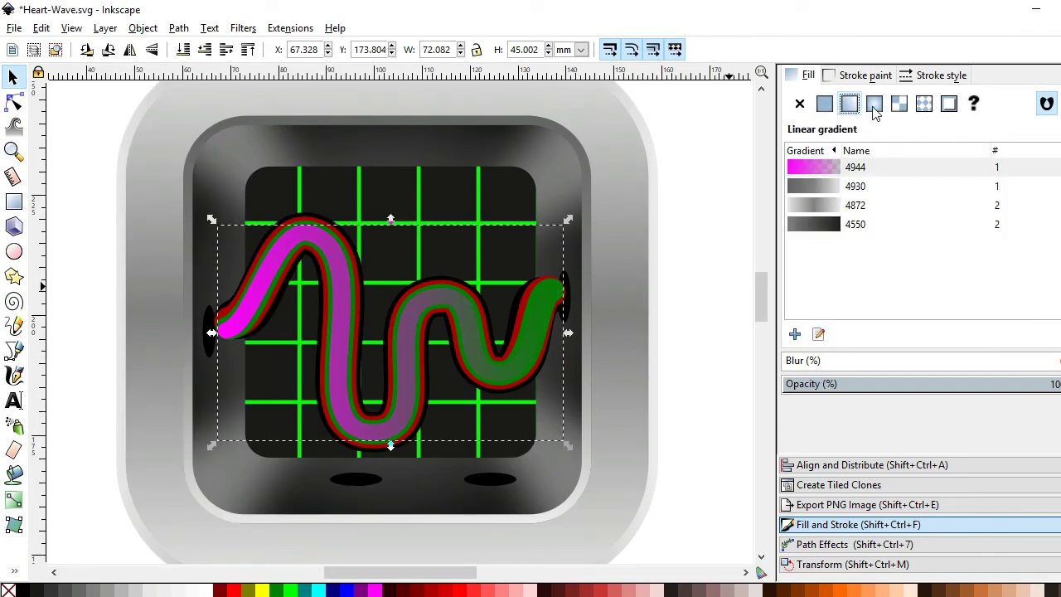
{"action": "left_click", "coordinate": [818, 333]}
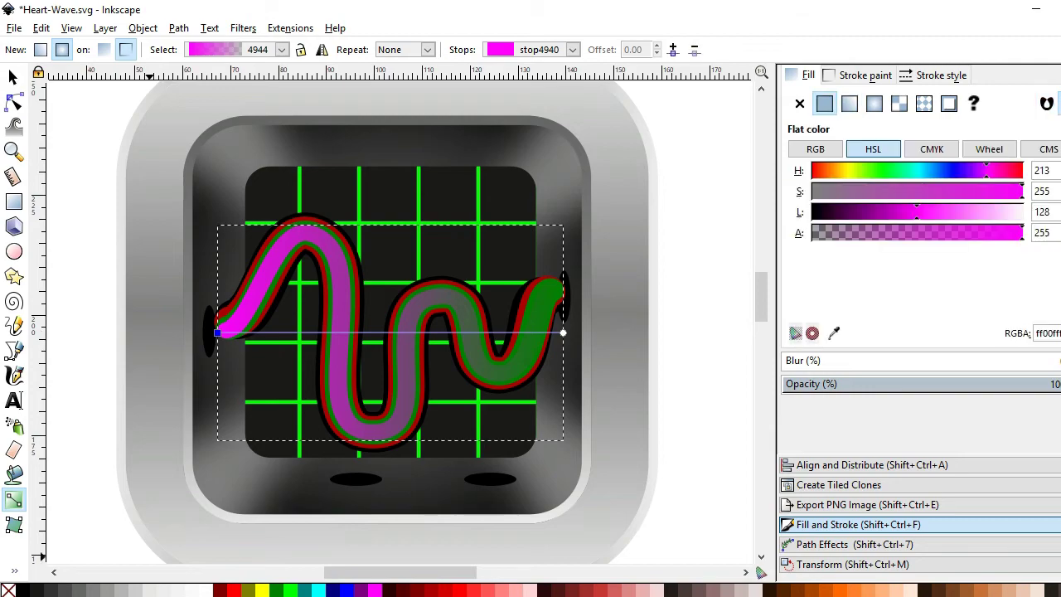
{"action": "left_click", "coordinate": [261, 589]}
- Make the gradient's end stop opaque cyan and add a dark green middle stop
{"action": "left_click", "coordinate": [564, 332]}
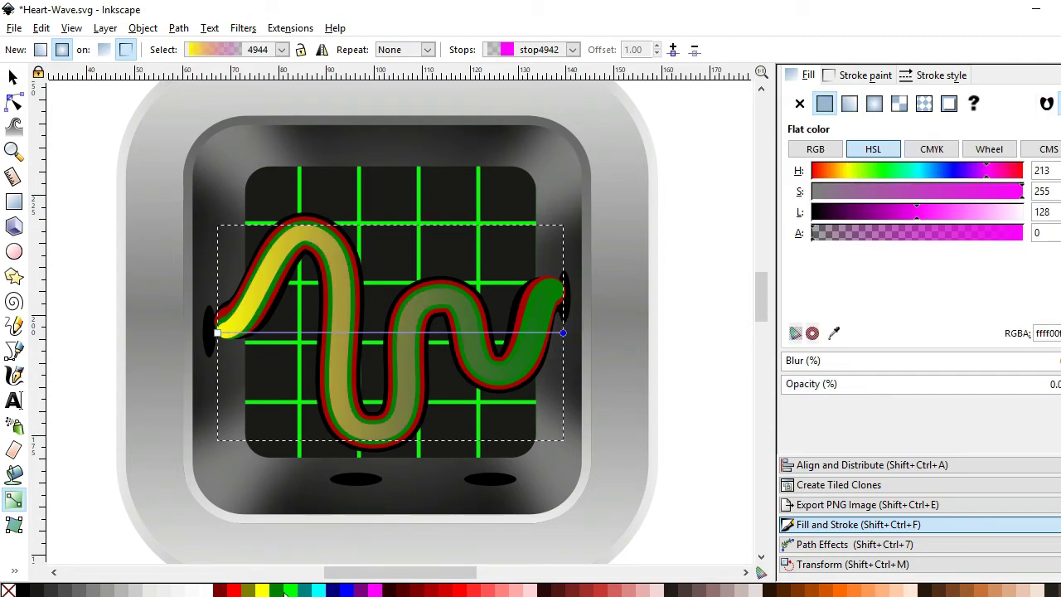
{"action": "scroll", "coordinate": [645, 590], "scroll_direction": "down", "scroll_amount": 3}
{"action": "scroll", "coordinate": [645, 590], "scroll_direction": "down", "scroll_amount": 3}
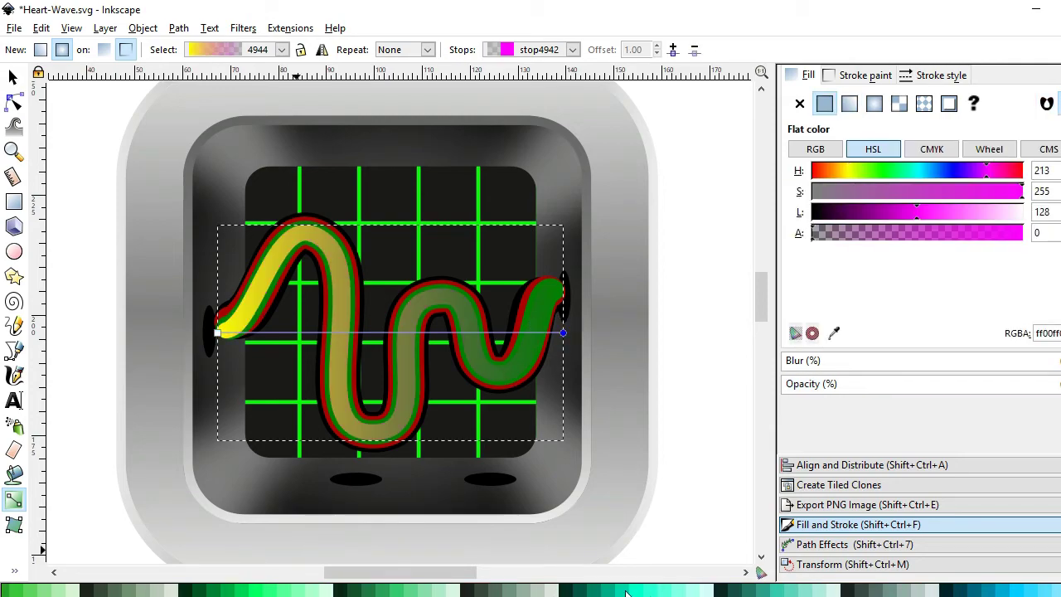
{"action": "left_click_drag", "start_coordinate": [645, 485], "coordinate": [385, 334]}
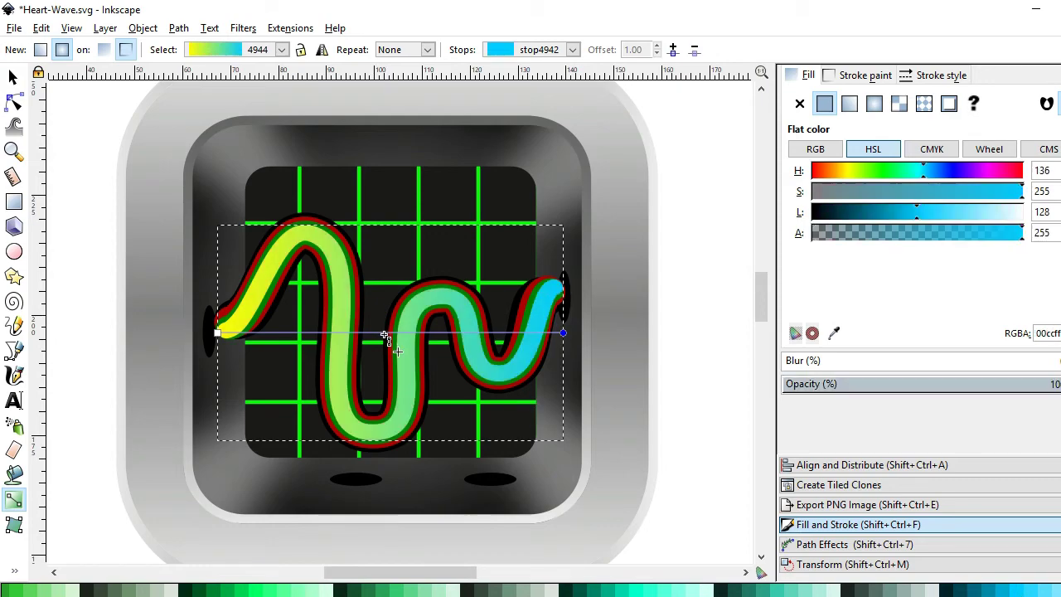
{"action": "double_click", "coordinate": [382, 333]}
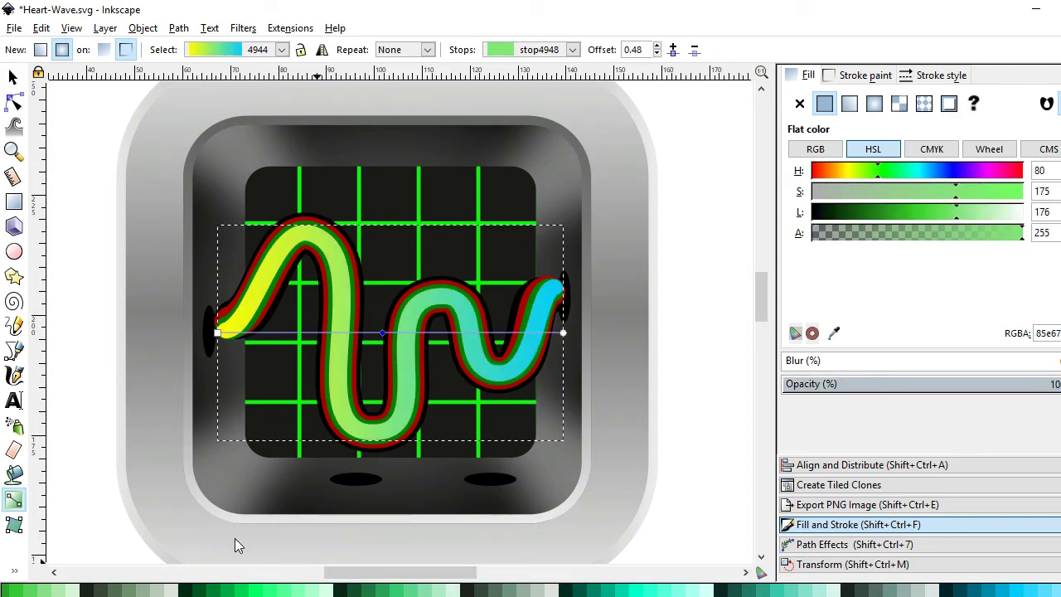
{"action": "mouse_move", "coordinate": [235, 538]}
{"action": "left_mouse_down"}
{"action": "mouse_move", "coordinate": [385, 354]}
{"action": "mouse_move", "coordinate": [348, 333]}
{"action": "left_mouse_up"}
- Add a teal stop between middle and end, and turn the end stop pink
{"action": "double_click", "coordinate": [474, 332]}
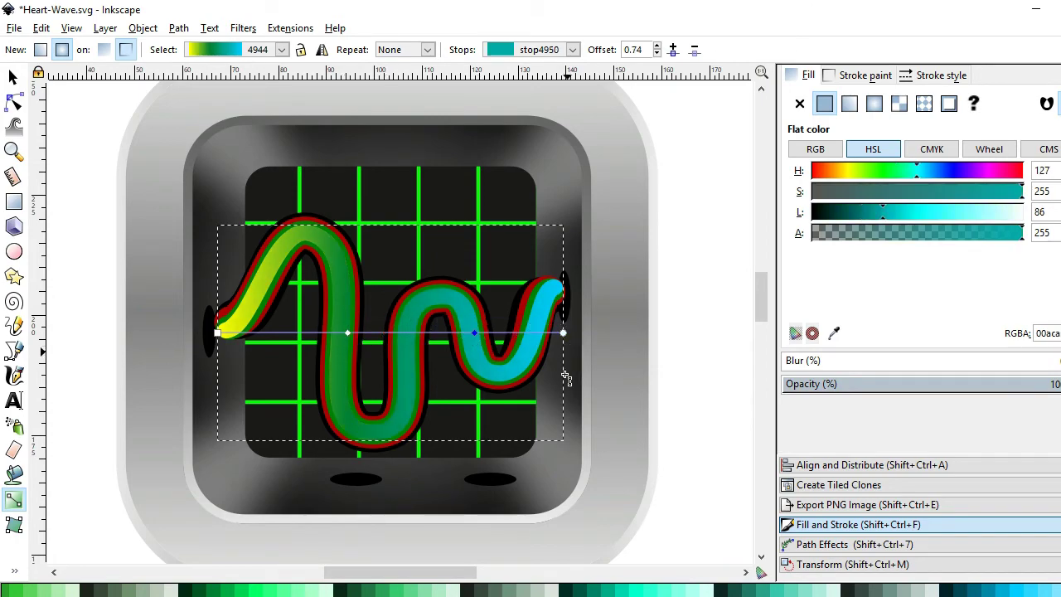
{"action": "left_click", "coordinate": [563, 332]}
{"action": "scroll", "coordinate": [885, 590], "scroll_direction": "down", "scroll_amount": 3}
{"action": "scroll", "coordinate": [885, 590], "scroll_direction": "down", "scroll_amount": 3}
{"action": "left_click", "coordinate": [885, 589]}
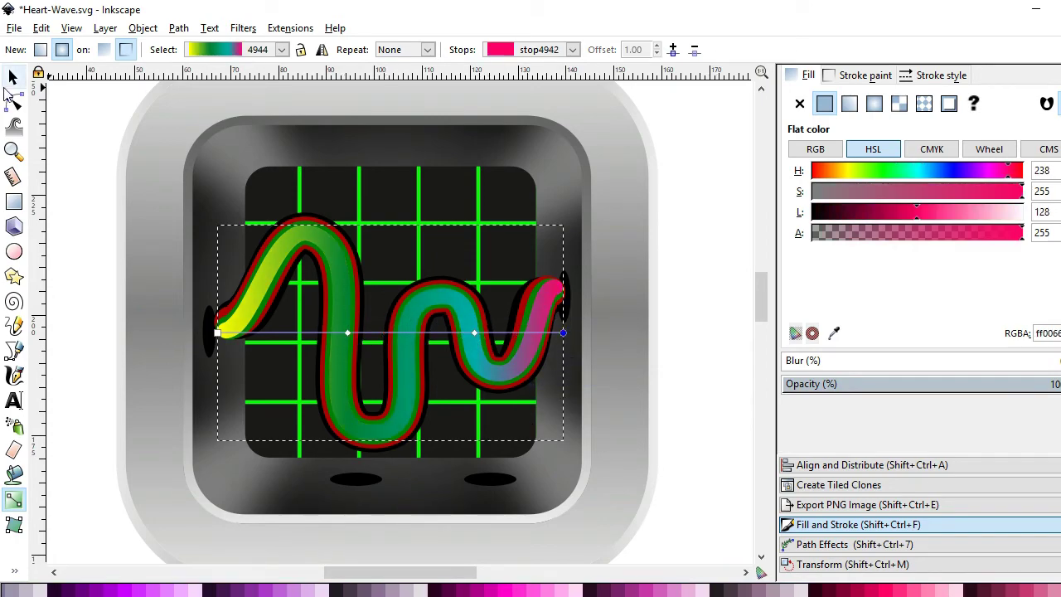
{"action": "left_click", "coordinate": [12, 76]}
{"action": "key", "text": "Escape"}
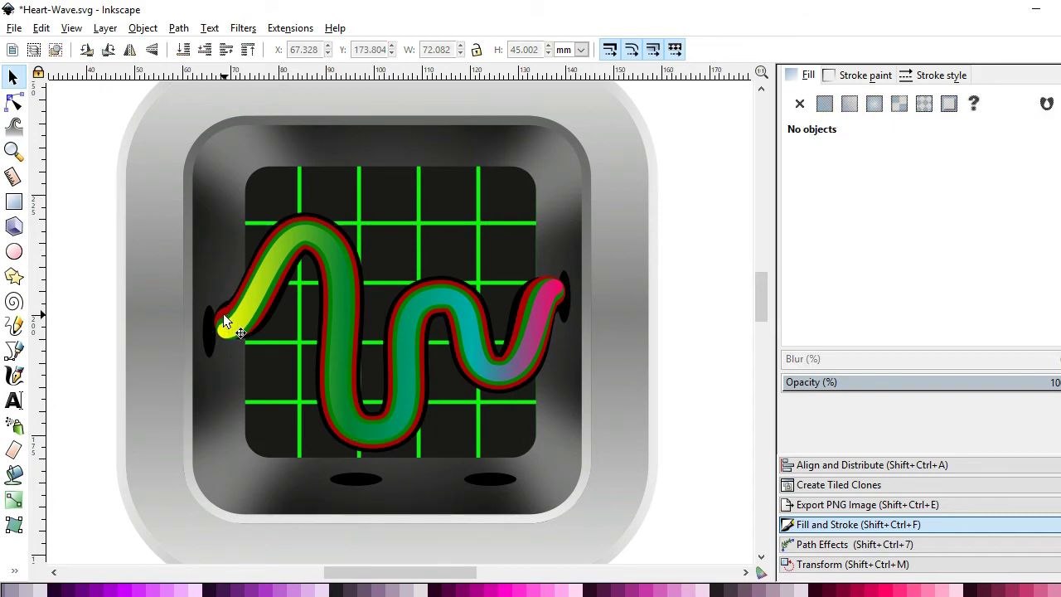
- Zoom in and apply gradient 4944 to the wave's green outline layer, spanning the wave
{"action": "key", "text": "z"}
{"action": "left_click_drag", "start_coordinate": [164, 260], "coordinate": [356, 352]}
{"action": "key", "text": "s"}
{"action": "key", "text": "ctrl+s"}
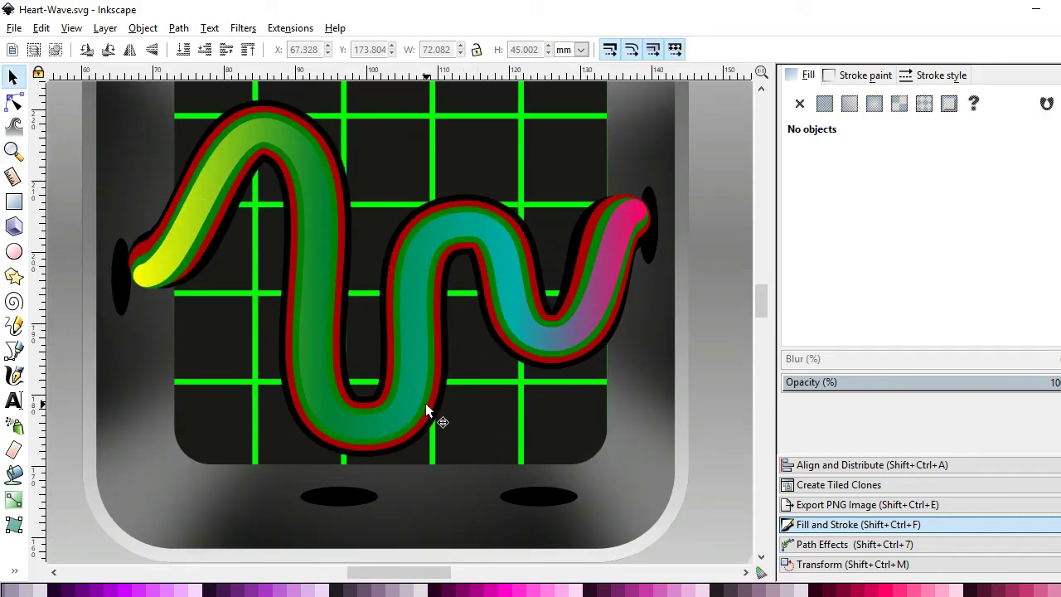
{"action": "left_click", "coordinate": [559, 361]}
{"action": "left_click", "coordinate": [849, 103]}
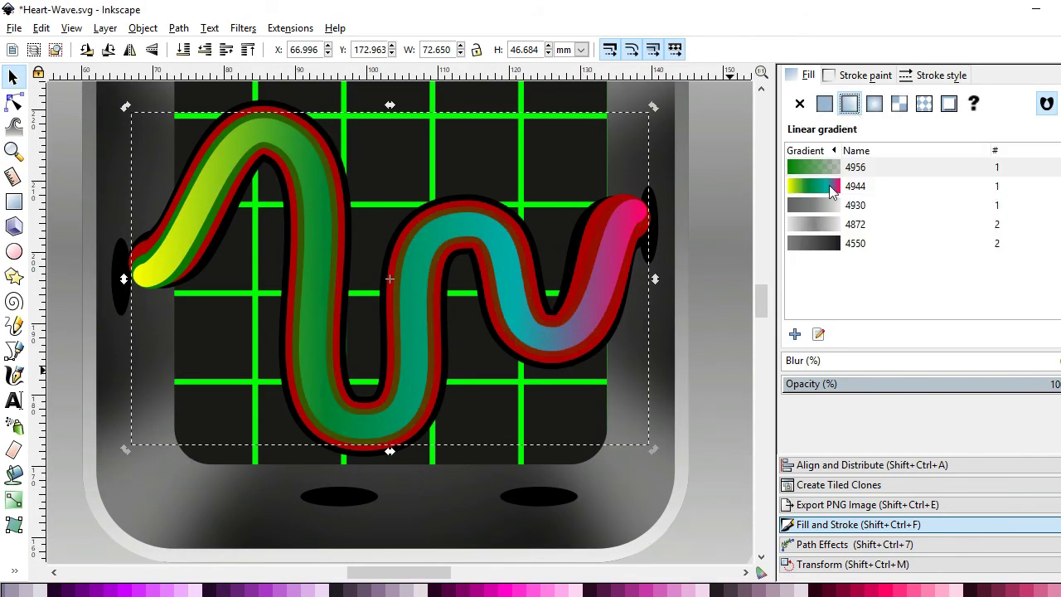
{"action": "key", "text": "g"}
{"action": "left_click_drag", "start_coordinate": [133, 280], "coordinate": [164, 290]}
{"action": "left_click_drag", "start_coordinate": [648, 280], "coordinate": [584, 320]}
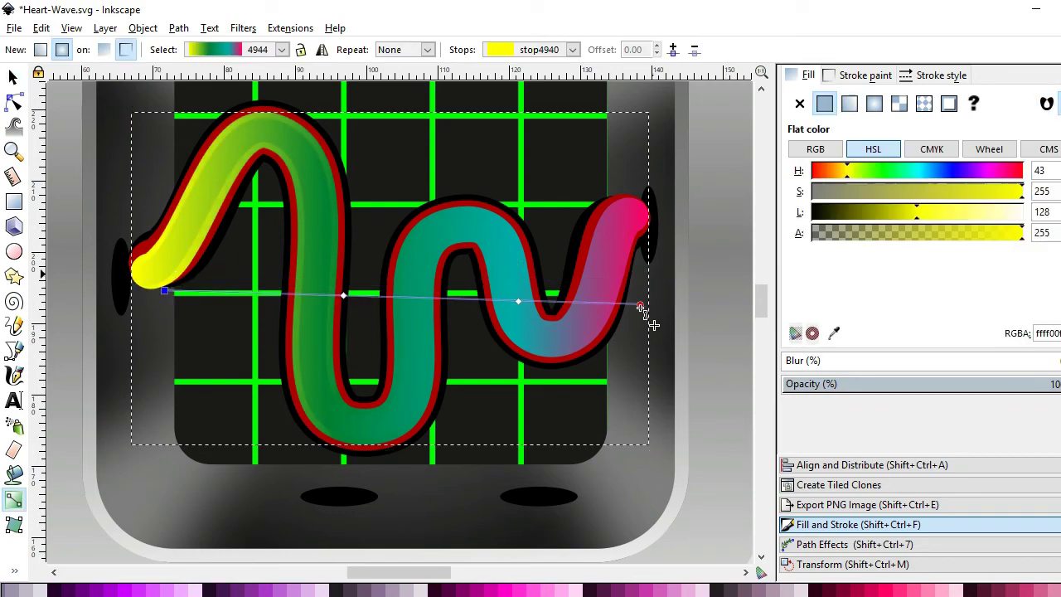
{"action": "left_click", "coordinate": [12, 76]}
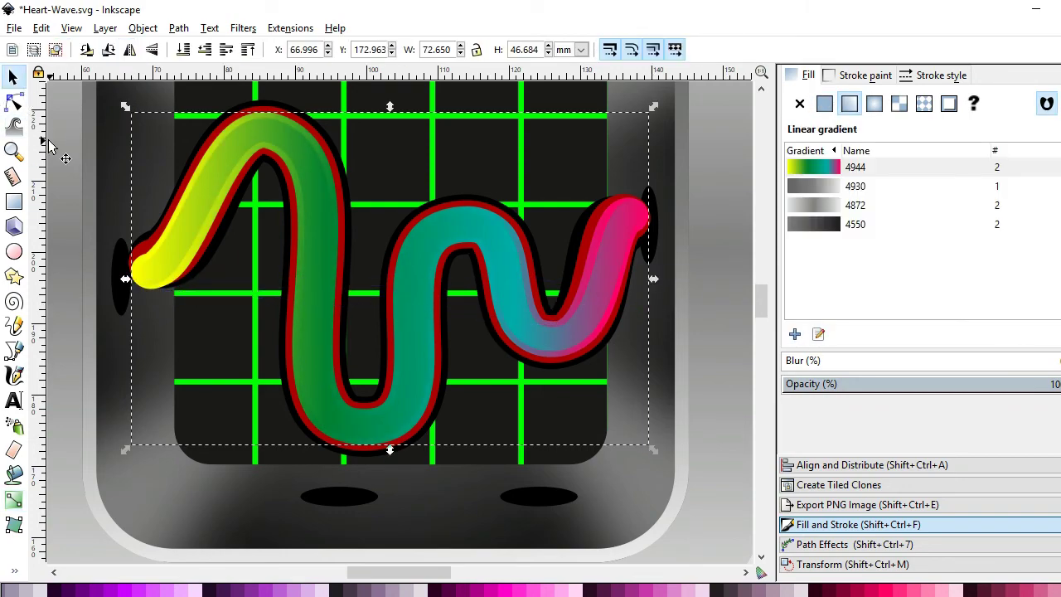
- Apply the rainbow gradient to the red outline and stretch it across the wave
{"action": "left_click", "coordinate": [592, 212]}
{"action": "left_click", "coordinate": [848, 104]}
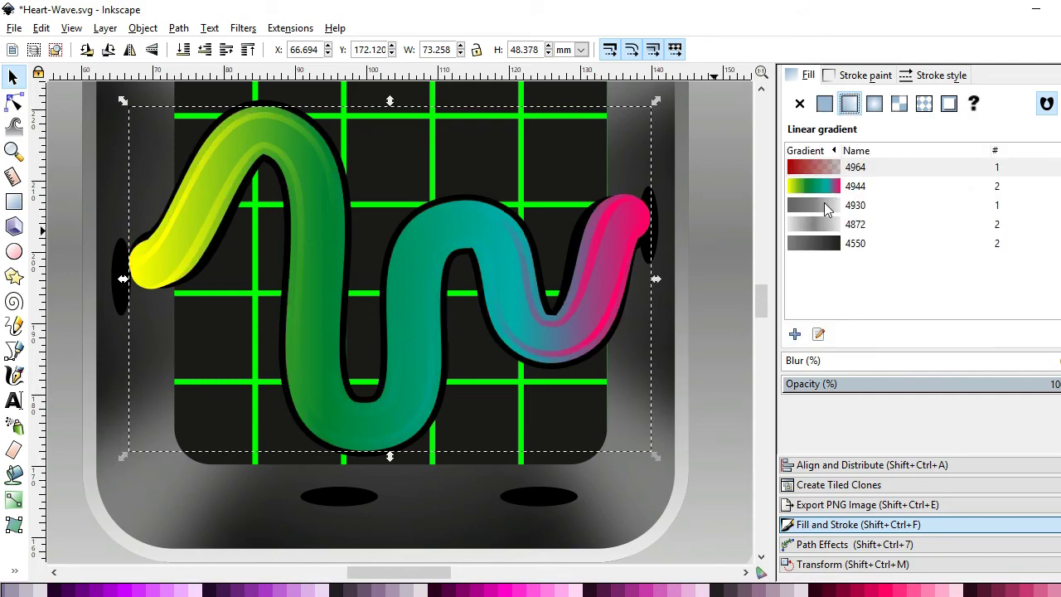
{"action": "key", "text": "g"}
{"action": "left_click_drag", "start_coordinate": [129, 280], "coordinate": [119, 290]}
{"action": "left_click_drag", "start_coordinate": [650, 279], "coordinate": [656, 290]}
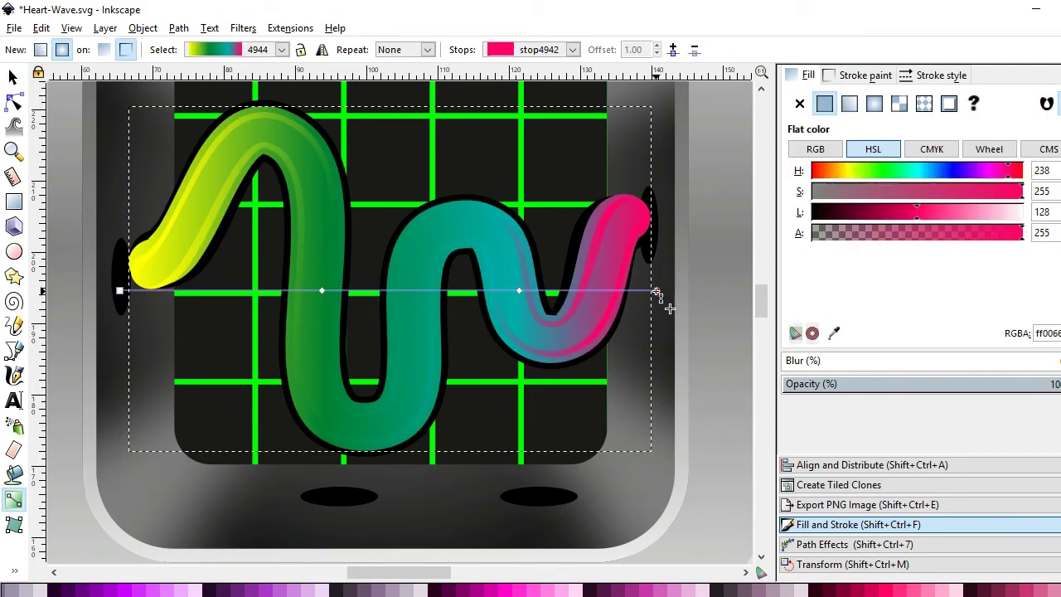
{"action": "key", "text": "s"}
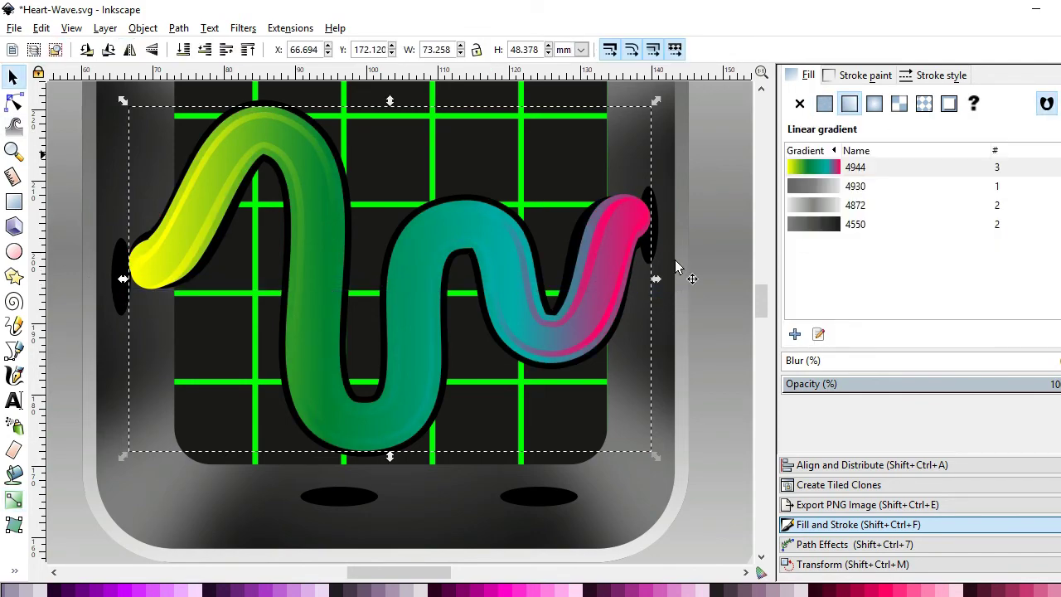
- Give the black outline behind the wave the rainbow gradient, extending its end right
{"action": "left_click", "coordinate": [151, 290]}
{"action": "left_click", "coordinate": [167, 266]}
{"action": "left_click", "coordinate": [616, 353]}
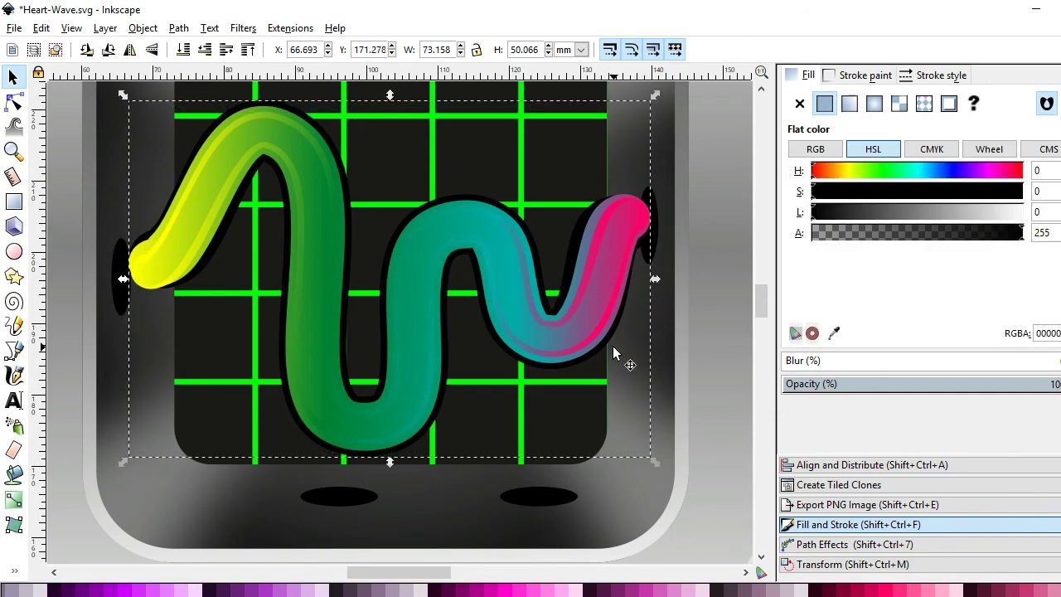
{"action": "left_click", "coordinate": [849, 104]}
{"action": "key", "text": "g"}
{"action": "mouse_move", "coordinate": [651, 278]}
{"action": "left_mouse_down"}
{"action": "mouse_move", "coordinate": [690, 278]}
{"action": "mouse_move", "coordinate": [606, 285]}
{"action": "left_mouse_up"}
{"action": "key", "text": "s"}
- Shift the wave tube's yellow start stop rightward, then zoom out
{"action": "left_click", "coordinate": [133, 281]}
{"action": "key", "text": "g"}
{"action": "left_click_drag", "start_coordinate": [133, 279], "coordinate": [175, 282]}
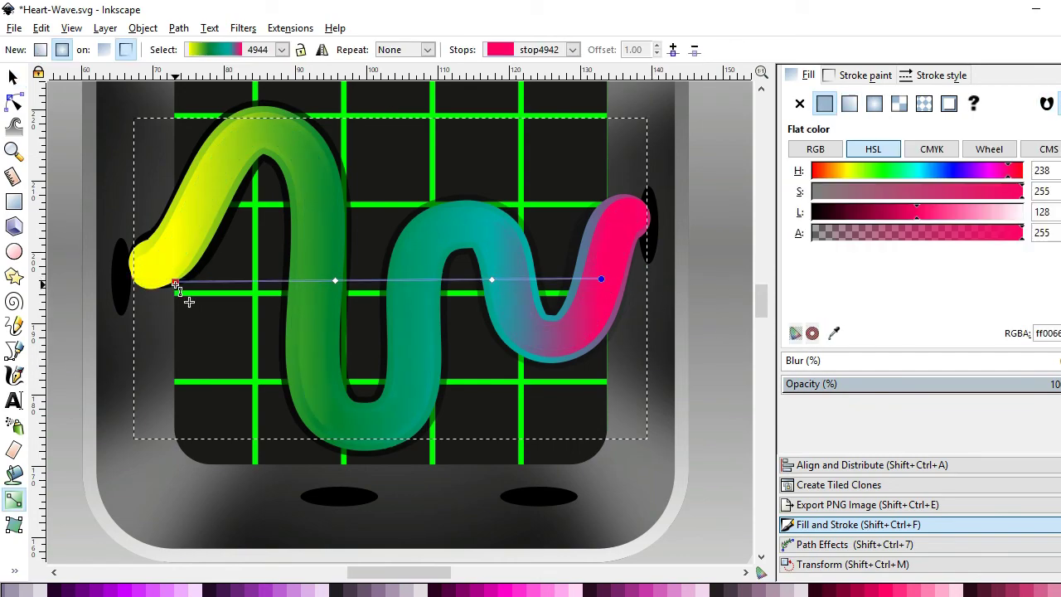
{"action": "left_click", "coordinate": [12, 77]}
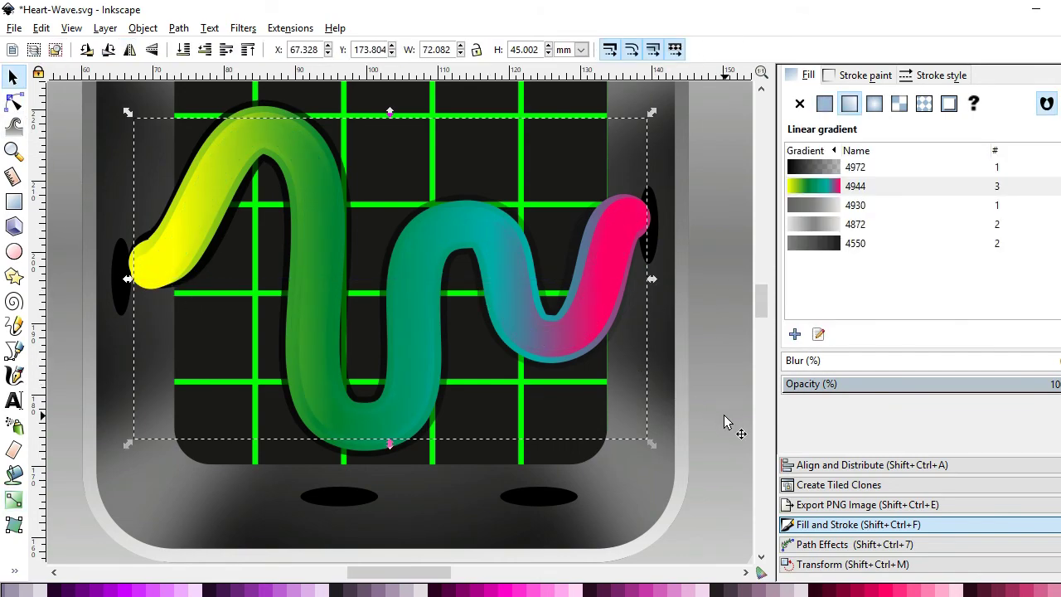
{"action": "key", "text": "minus"}
- Colour the right ellipse pink and the left ellipse orange-yellow
{"action": "left_click", "coordinate": [696, 310]}
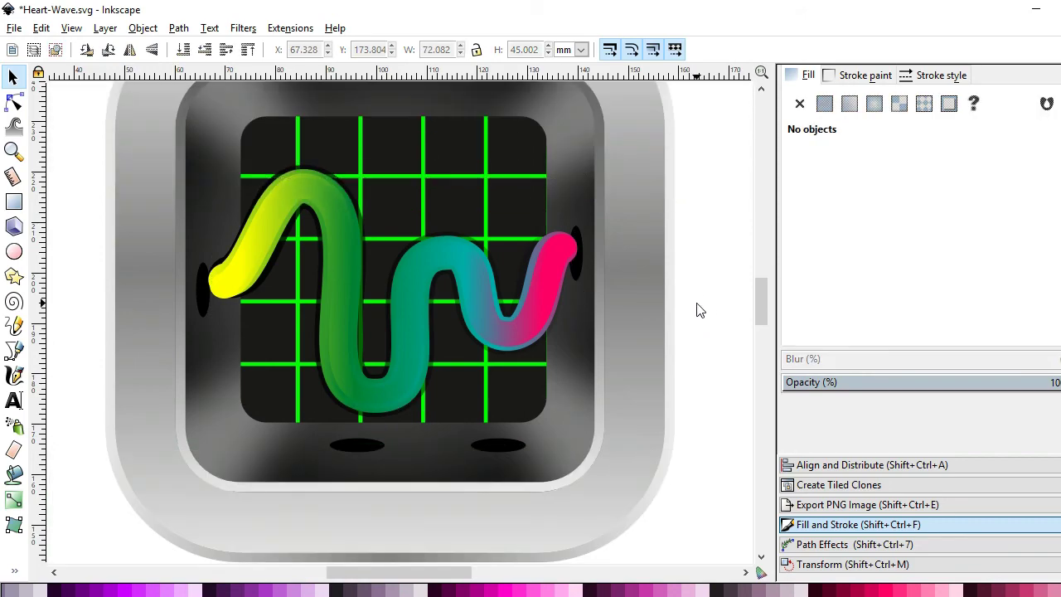
{"action": "left_click", "coordinate": [577, 257]}
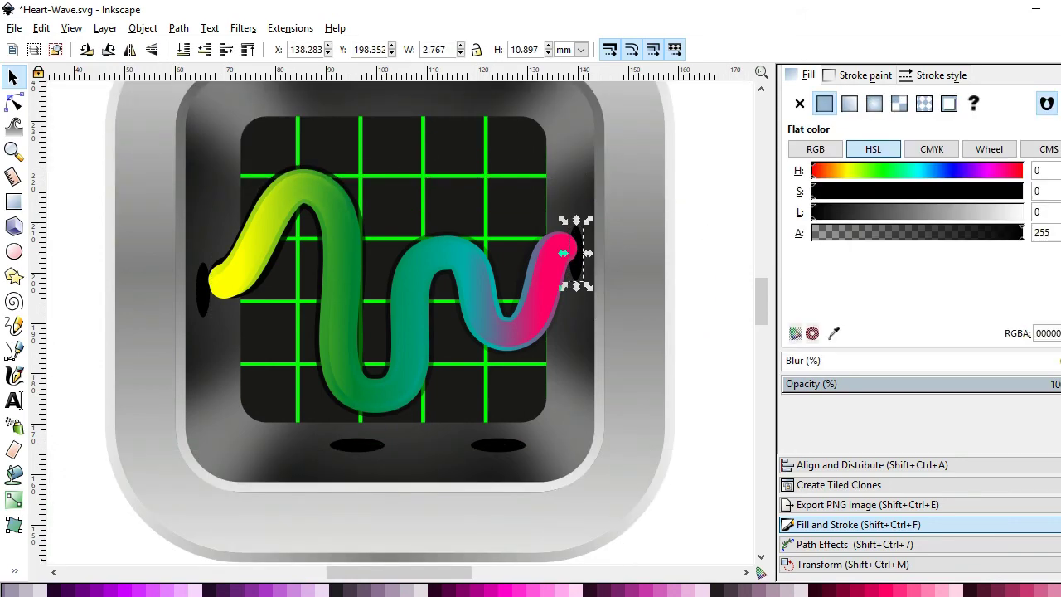
{"action": "key", "text": "ctrl+shift+v"}
{"action": "left_click", "coordinate": [202, 290]}
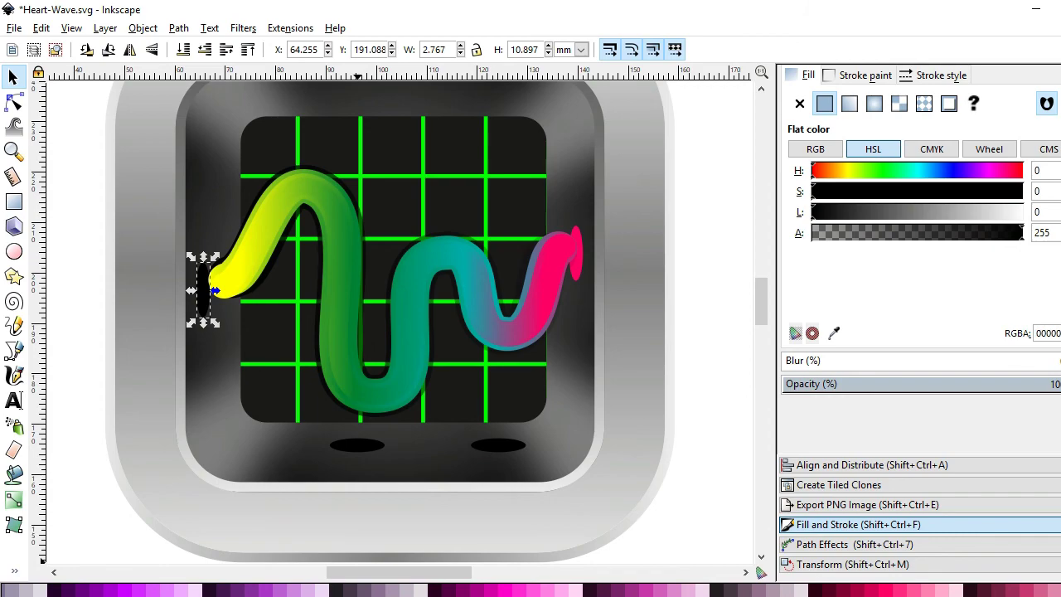
{"action": "scroll", "coordinate": [110, 592], "scroll_direction": "down", "scroll_amount": 3}
{"action": "scroll", "coordinate": [110, 592], "scroll_direction": "down", "scroll_amount": 3}
{"action": "scroll", "coordinate": [111, 592], "scroll_direction": "down", "scroll_amount": 2}
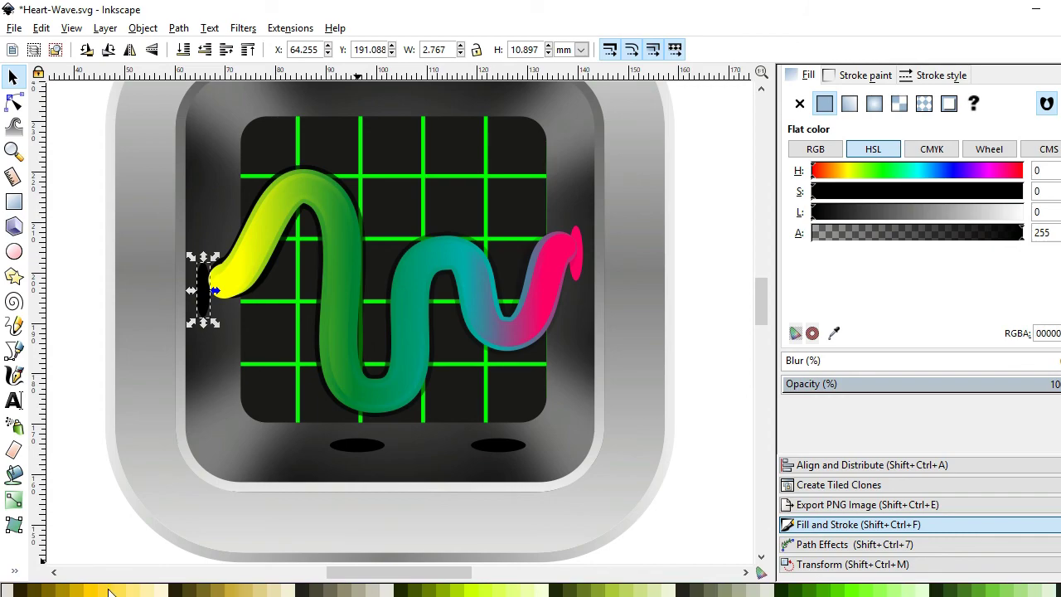
{"action": "left_click", "coordinate": [93, 592]}
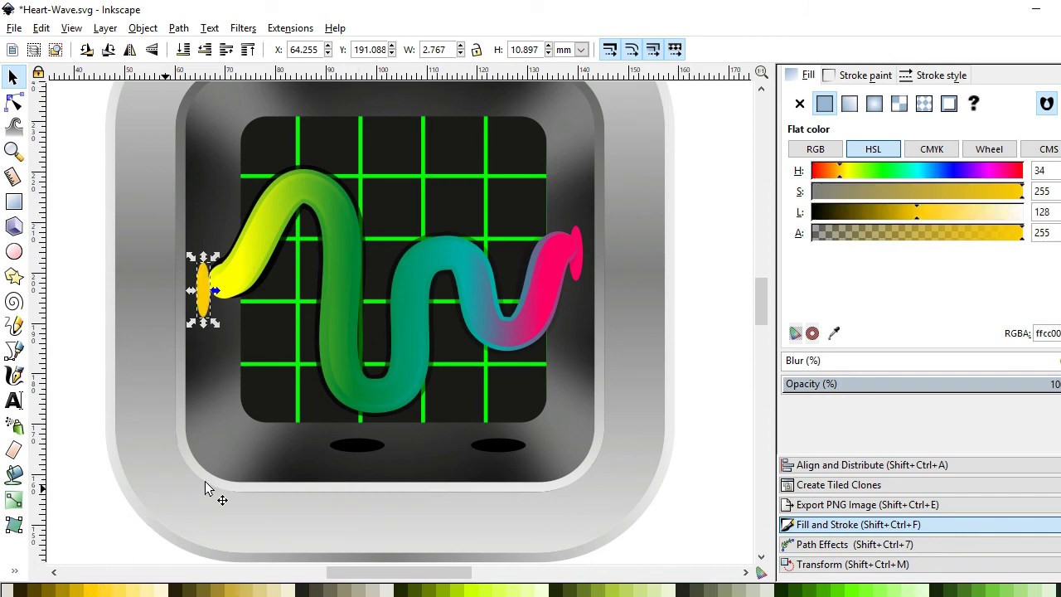
- Fill the bottom-left ellipse green and the bottom-right ellipse teal
{"action": "left_click", "coordinate": [359, 449]}
{"action": "scroll", "coordinate": [530, 590], "scroll_direction": "down", "scroll_amount": 1}
{"action": "scroll", "coordinate": [530, 590], "scroll_direction": "down", "scroll_amount": 2}
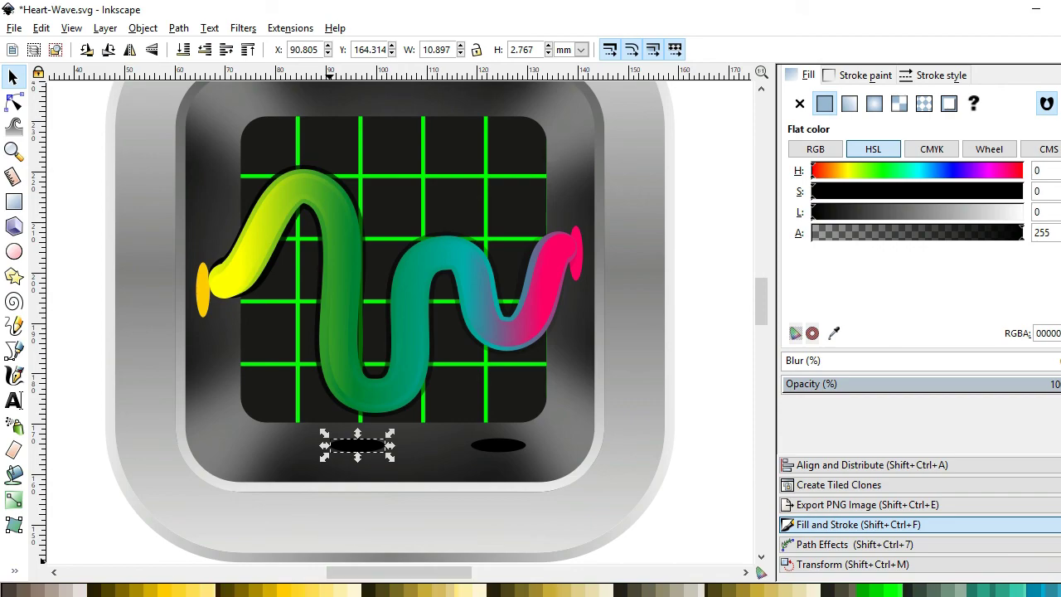
{"action": "scroll", "coordinate": [337, 588], "scroll_direction": "down", "scroll_amount": 2}
{"action": "left_click", "coordinate": [308, 593]}
{"action": "left_click", "coordinate": [497, 445]}
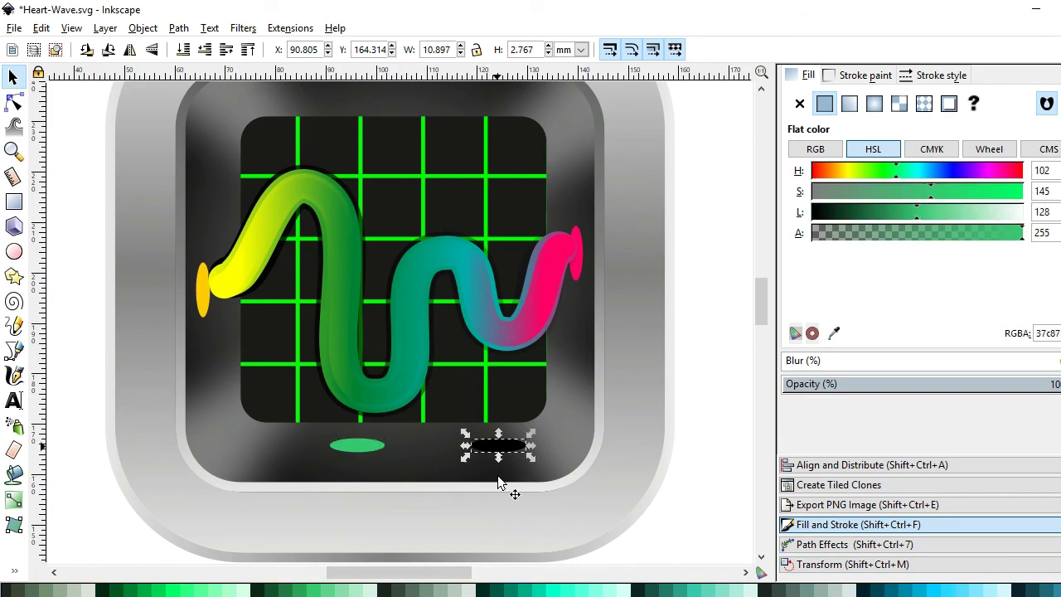
{"action": "left_click", "coordinate": [547, 591]}
- Select all four coloured spots and give them a light blur
{"action": "left_click", "coordinate": [578, 267], "text": "shift"}
{"action": "left_click", "coordinate": [348, 446], "text": "shift"}
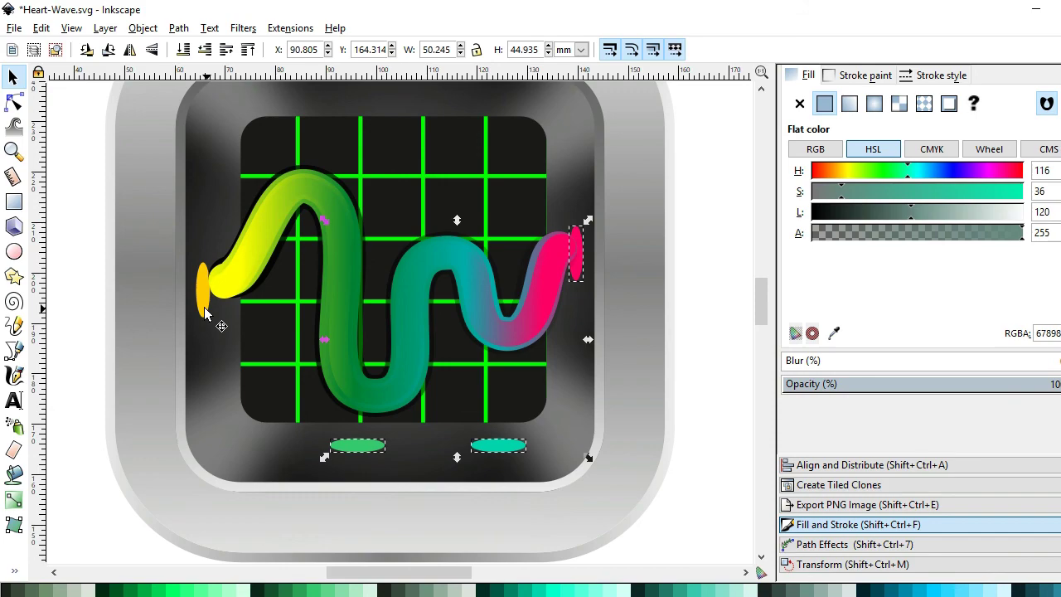
{"action": "left_click", "coordinate": [203, 294], "text": "shift"}
{"action": "left_click", "coordinate": [813, 359]}
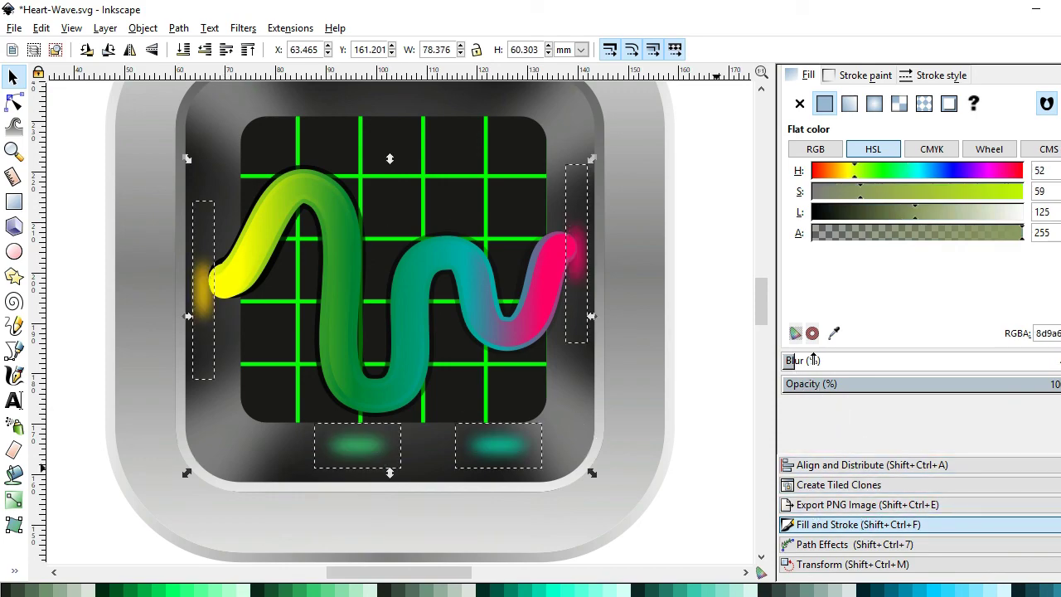
{"action": "left_click", "coordinate": [827, 360]}
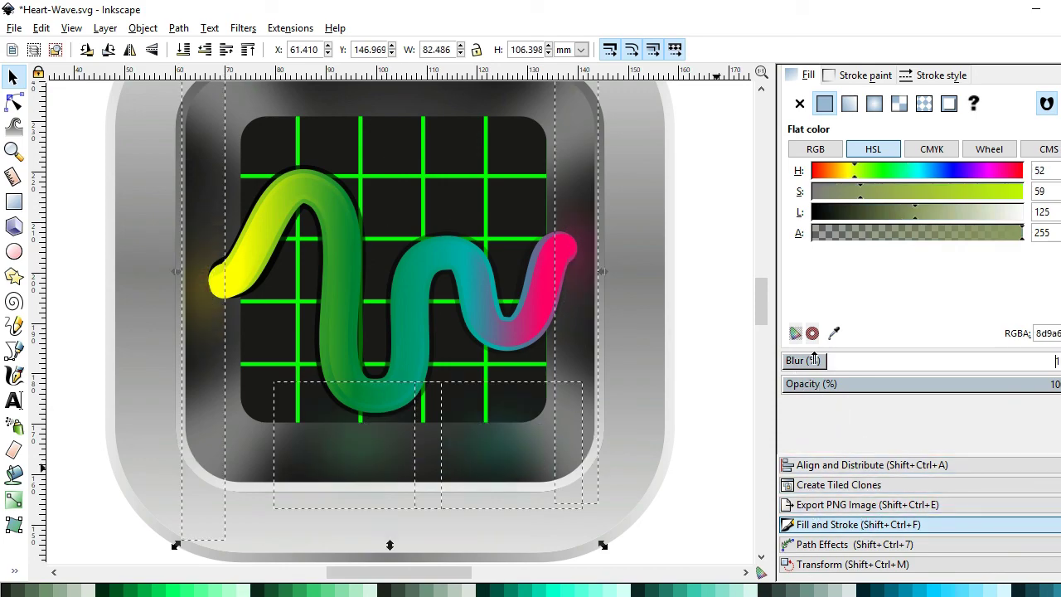
{"action": "left_click", "coordinate": [815, 360]}
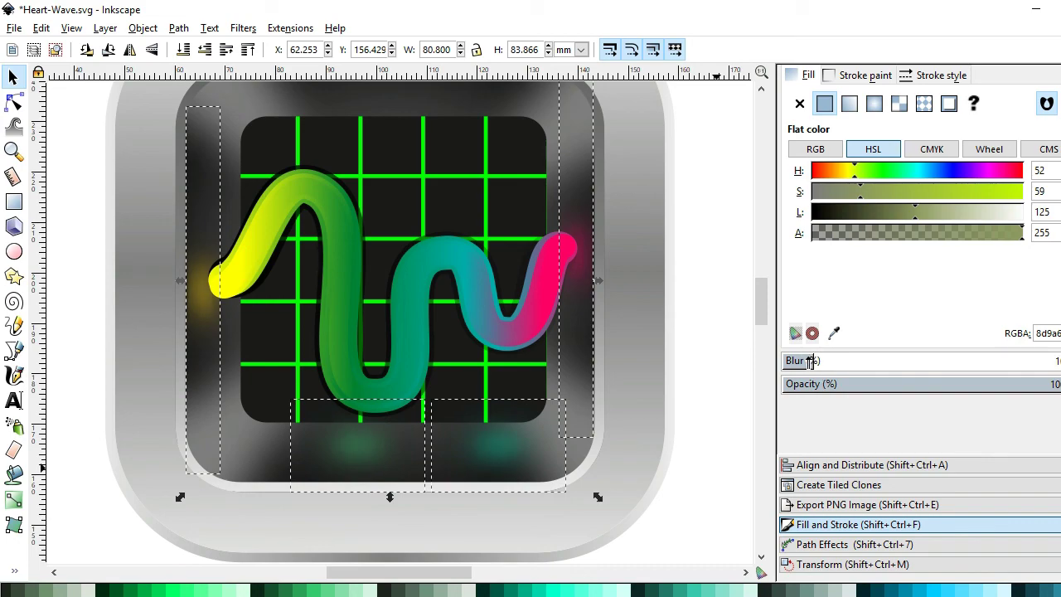
{"action": "left_click", "coordinate": [804, 360]}
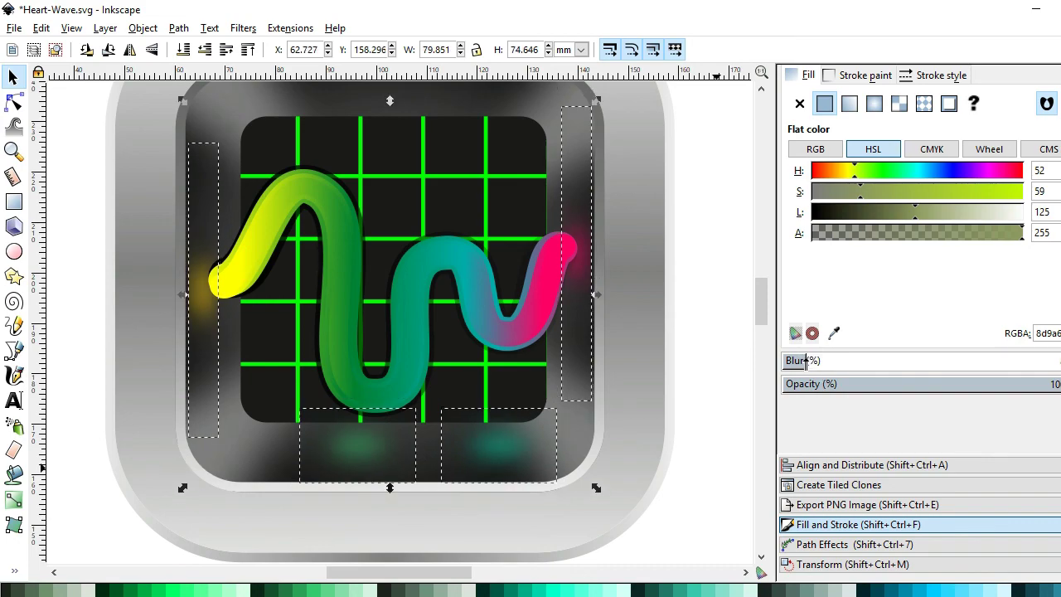
{"action": "left_click", "coordinate": [706, 399]}
- Zoom out to see the whole Heart-Wave icon
{"action": "key", "text": "minus"}
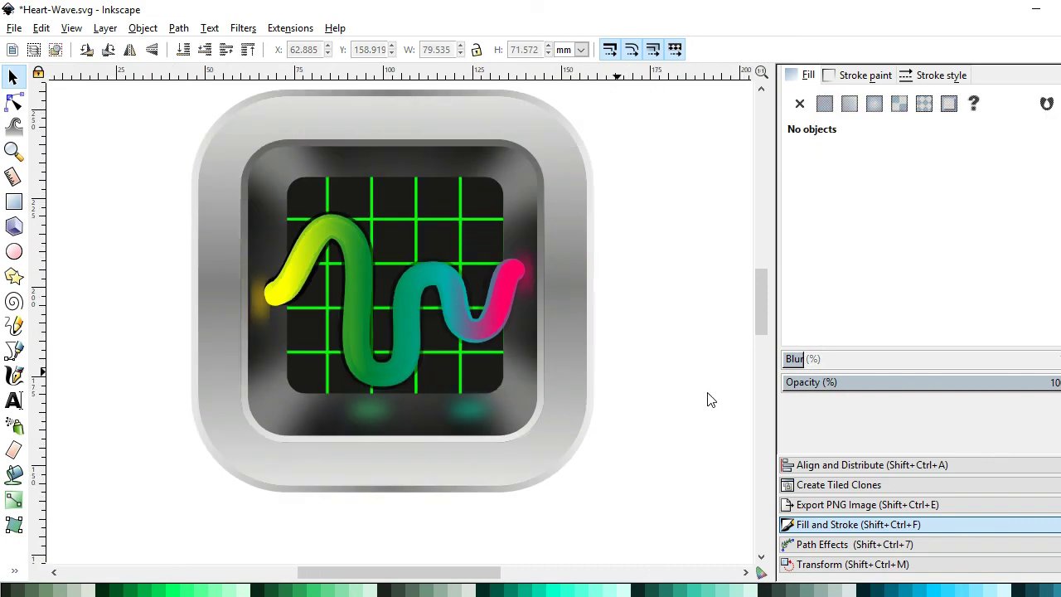